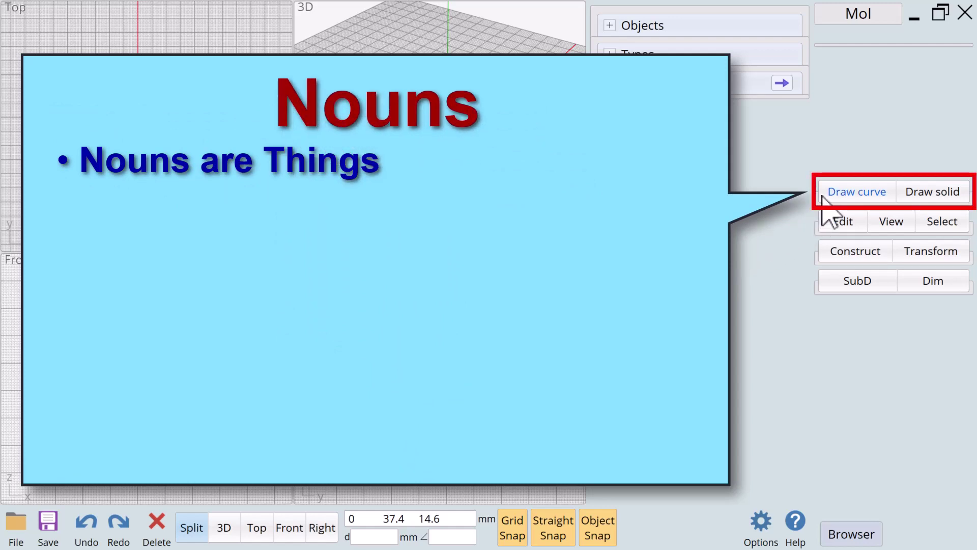
- Expand the Draw curve palette, look over the Draw solid shapes, then return to the 2D curve tools
left_click(825, 193)
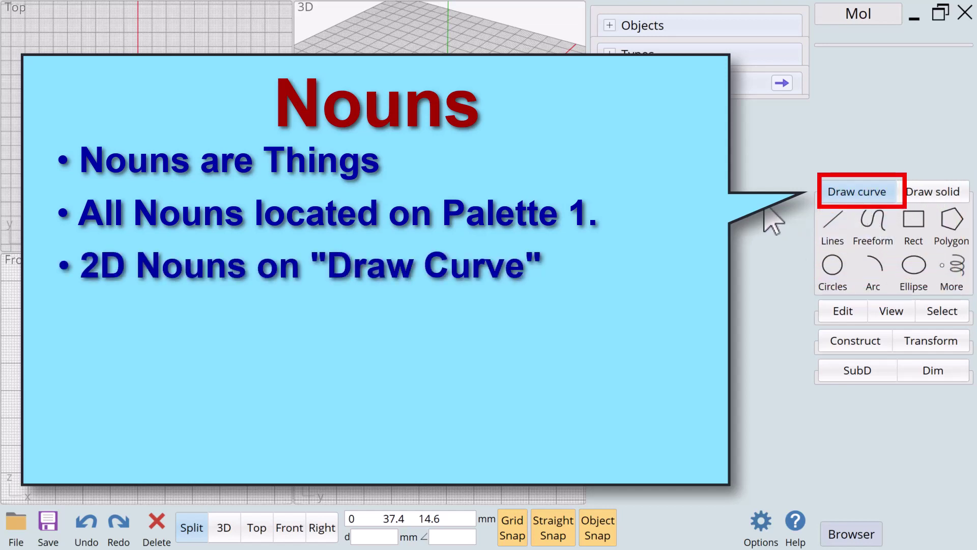
left_click(930, 192)
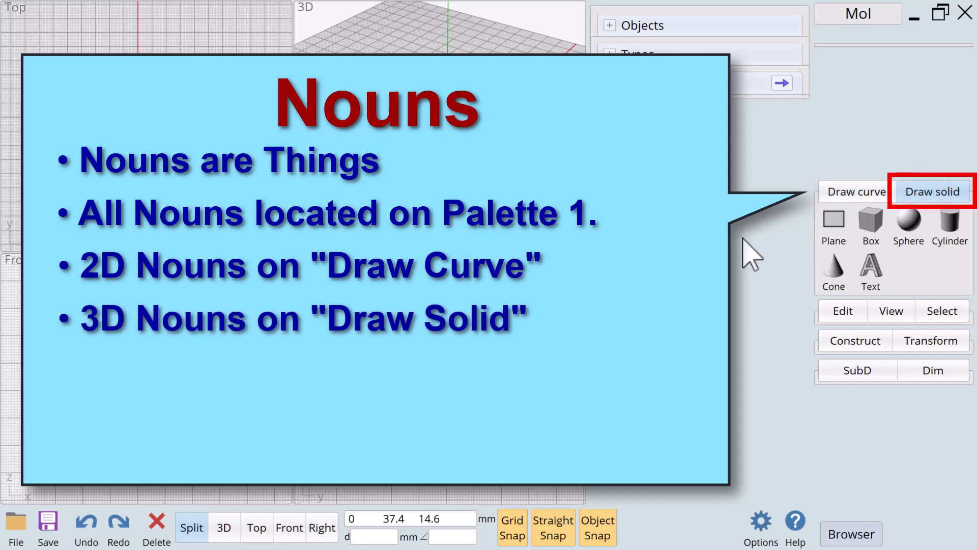
left_click(858, 187)
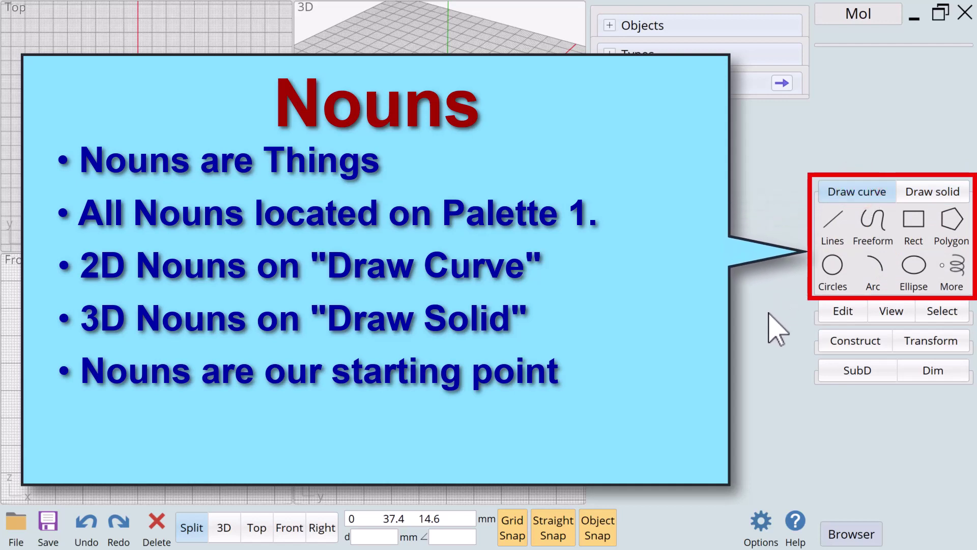
- Toggle the Edit, Construct and SubD palettes open and shut, then reopen Draw curve and collapse Construct
left_click(840, 193)
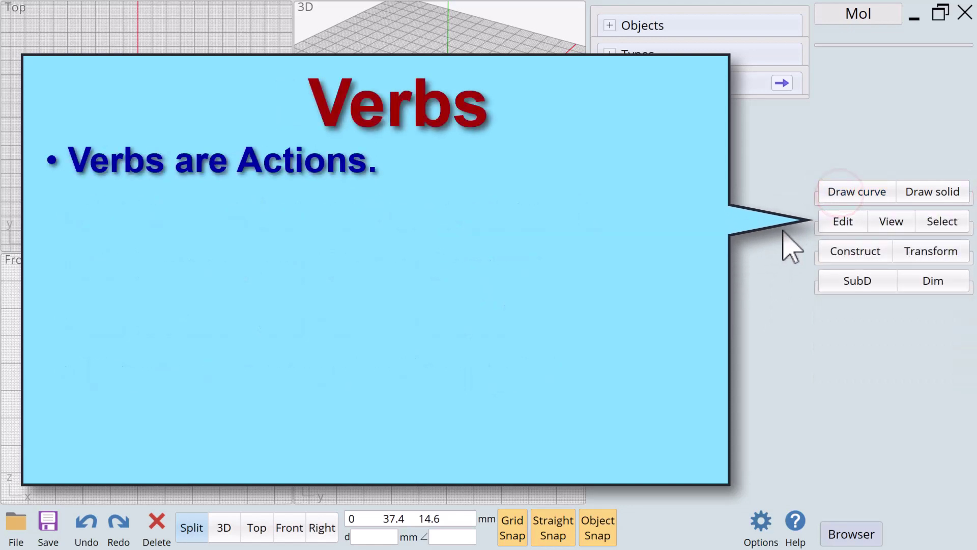
left_click(834, 222)
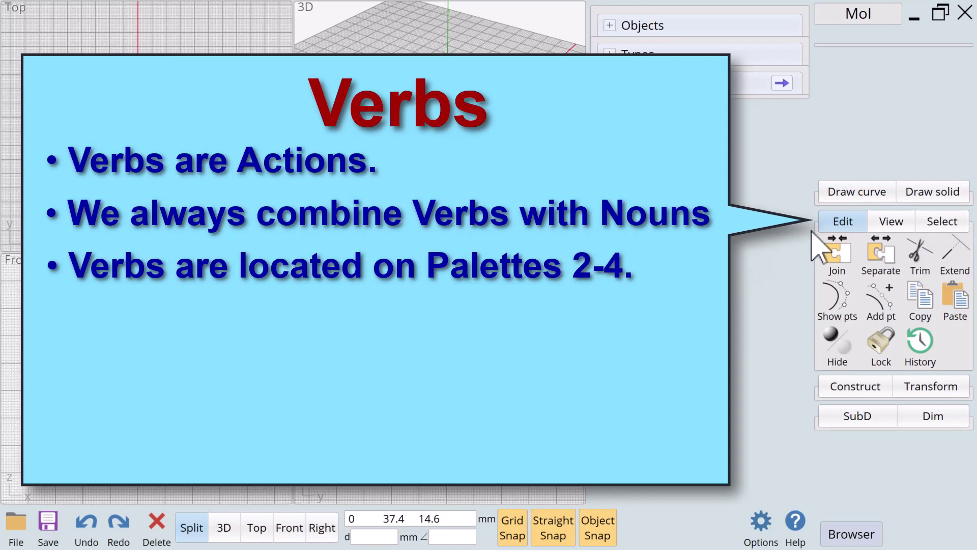
left_click(841, 223)
left_click(836, 249)
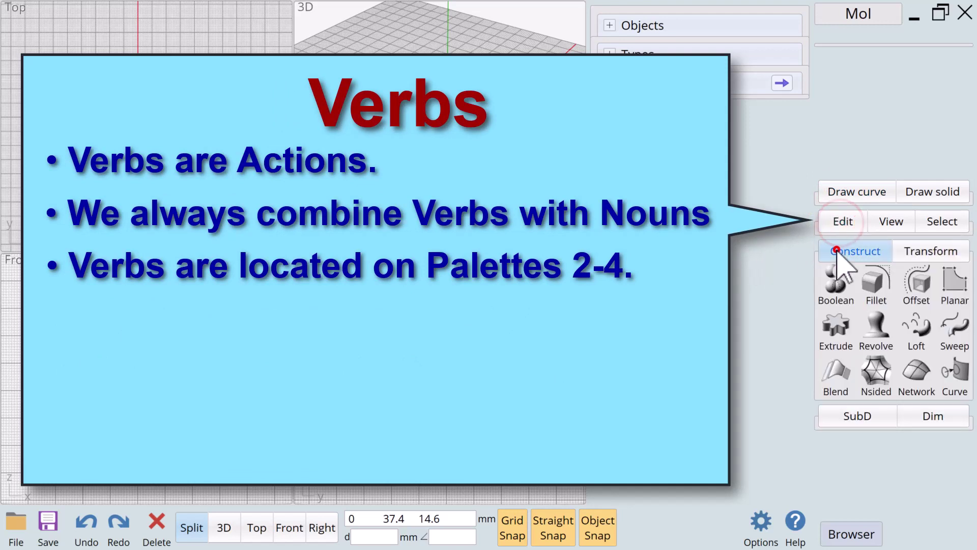
left_click(837, 251)
left_click(841, 289)
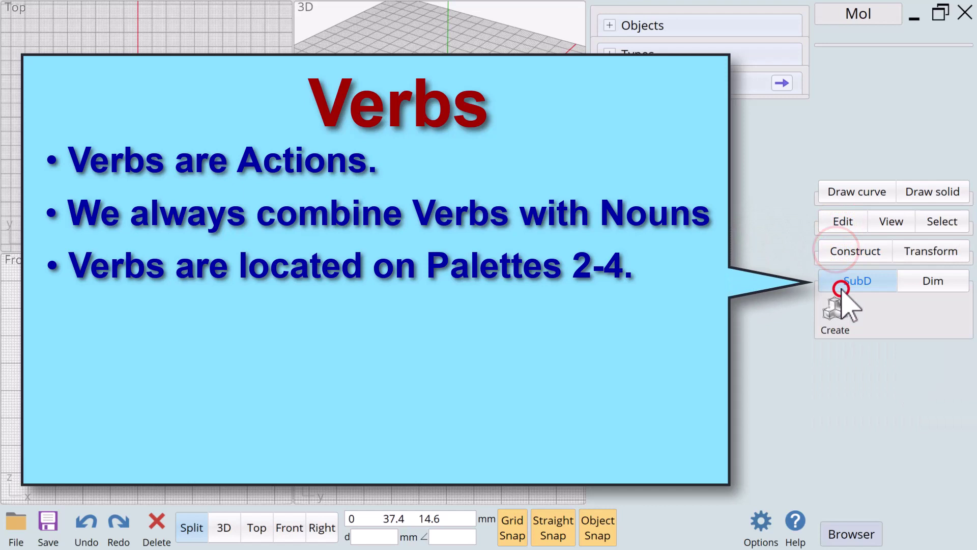
left_click(842, 289)
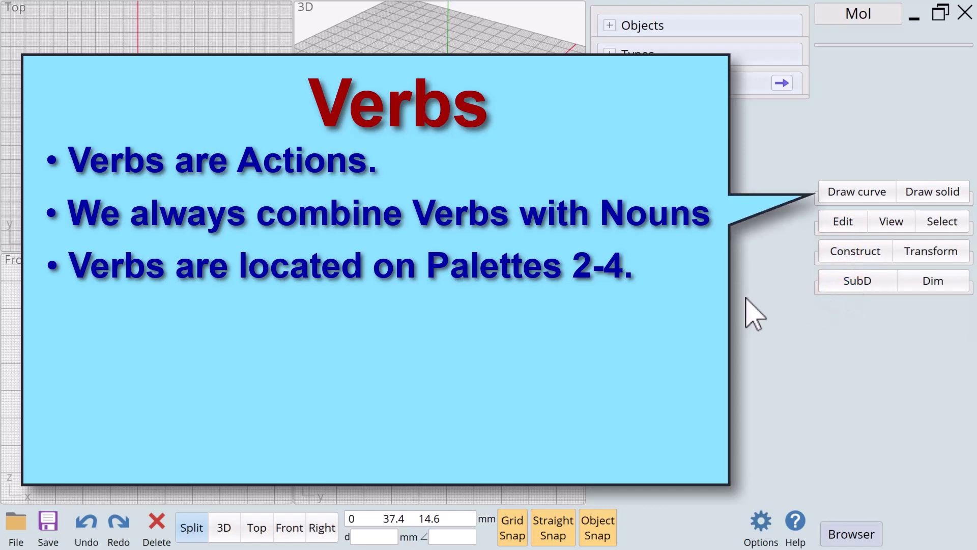
left_click(843, 192)
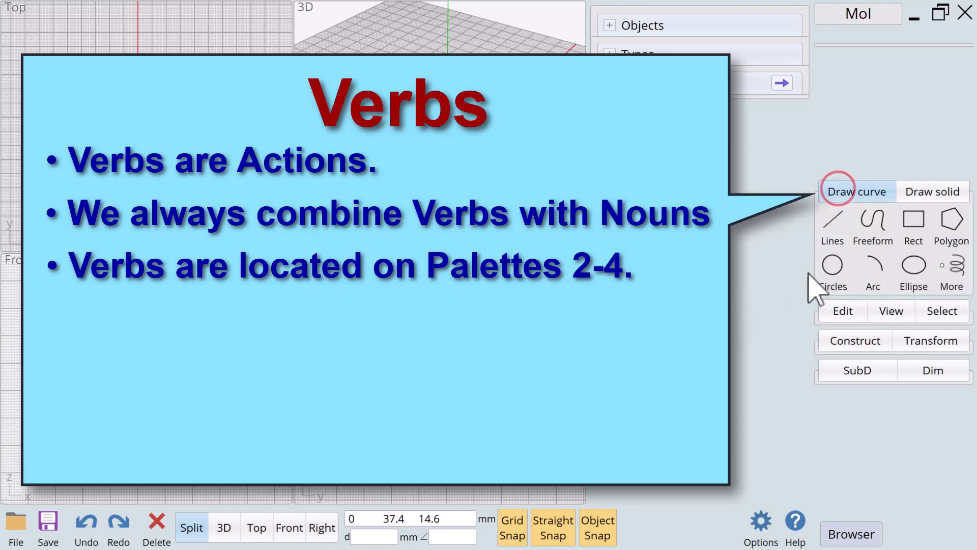
left_click(844, 339)
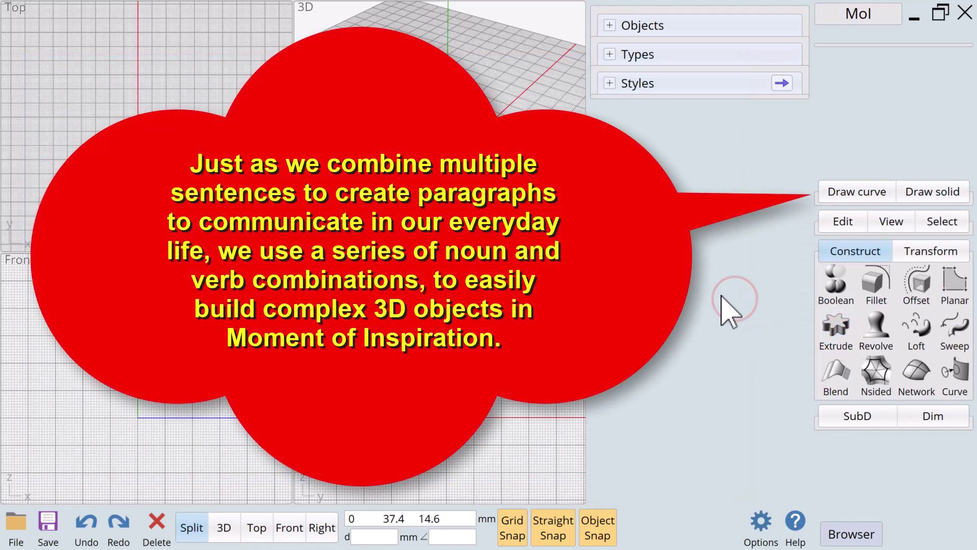
left_click(832, 252)
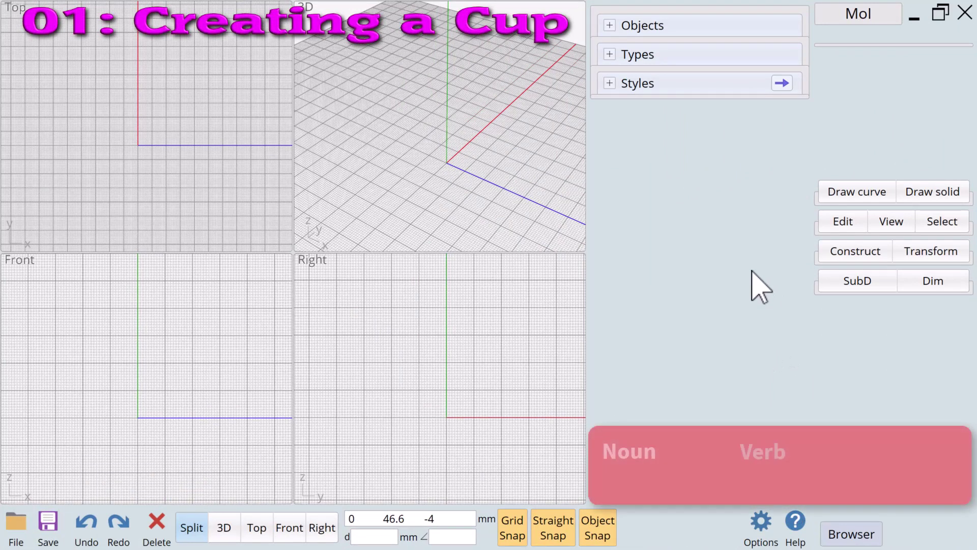
- Draw a 60 mm diameter circle centred at the origin
left_click(834, 192)
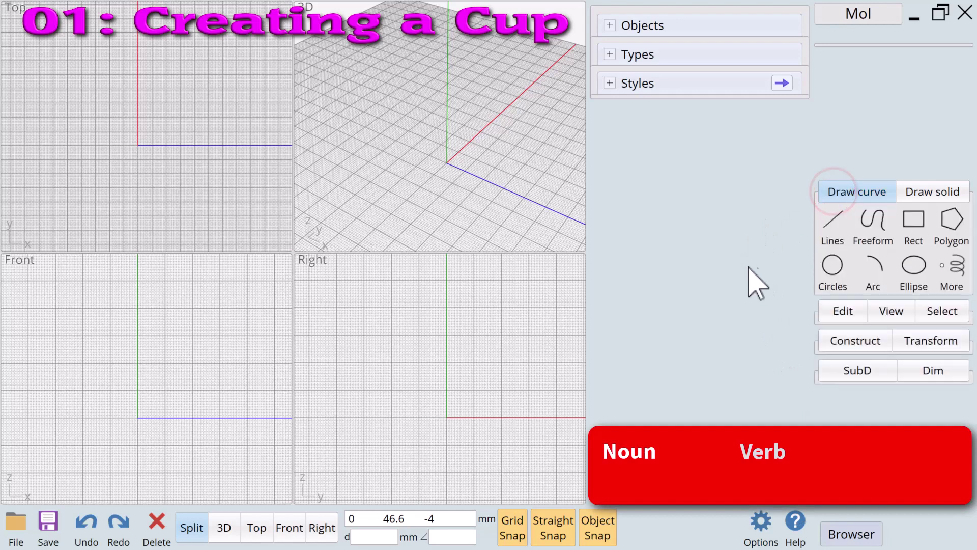
left_click(833, 265)
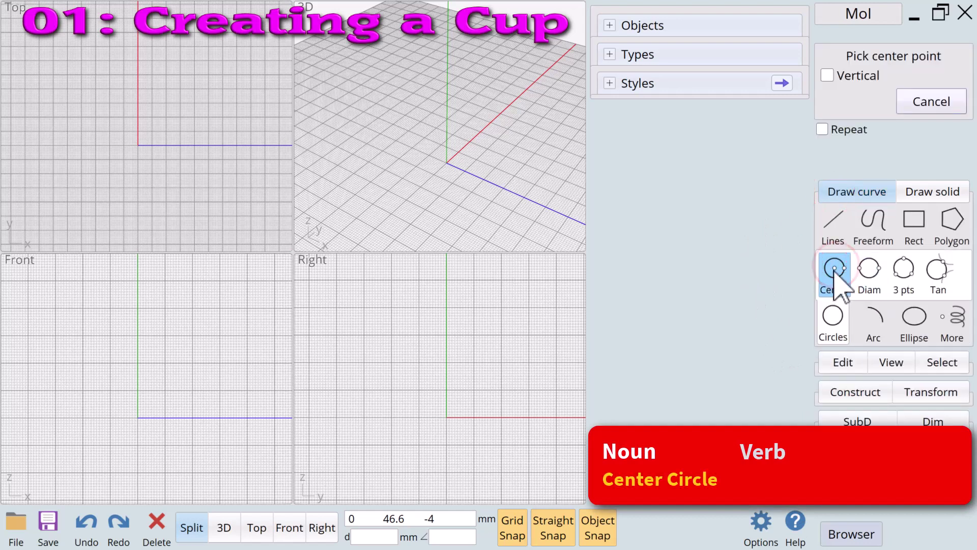
left_click(137, 146)
left_click(888, 71)
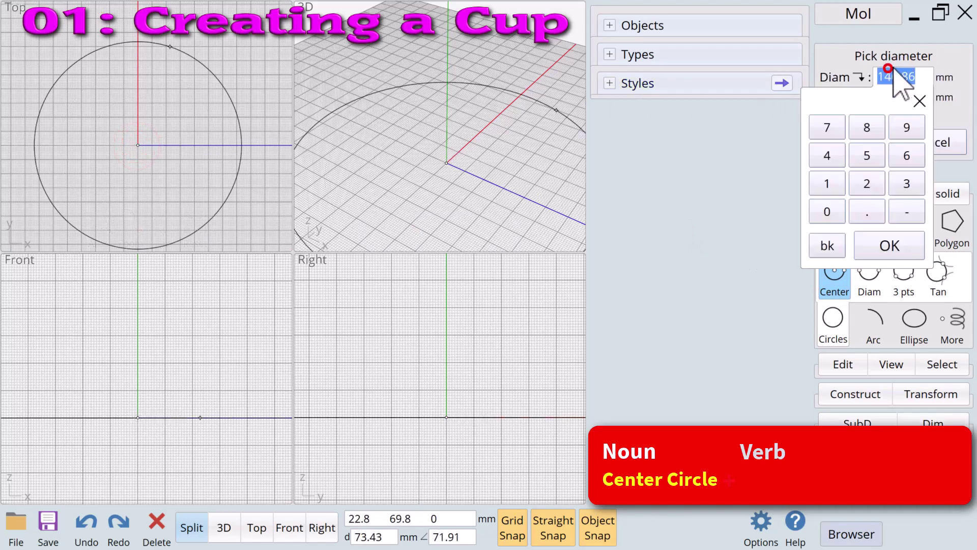
left_click(904, 155)
left_click(826, 211)
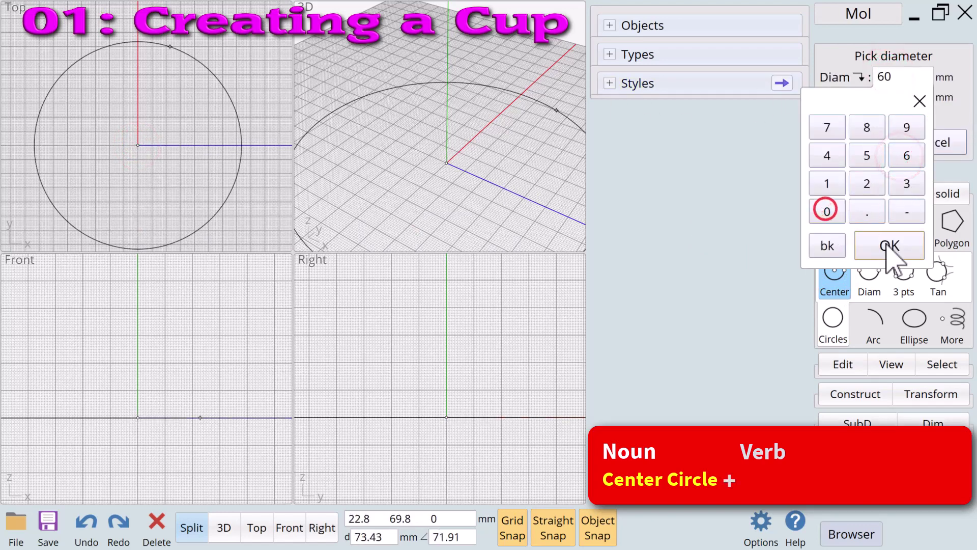
left_click(887, 245)
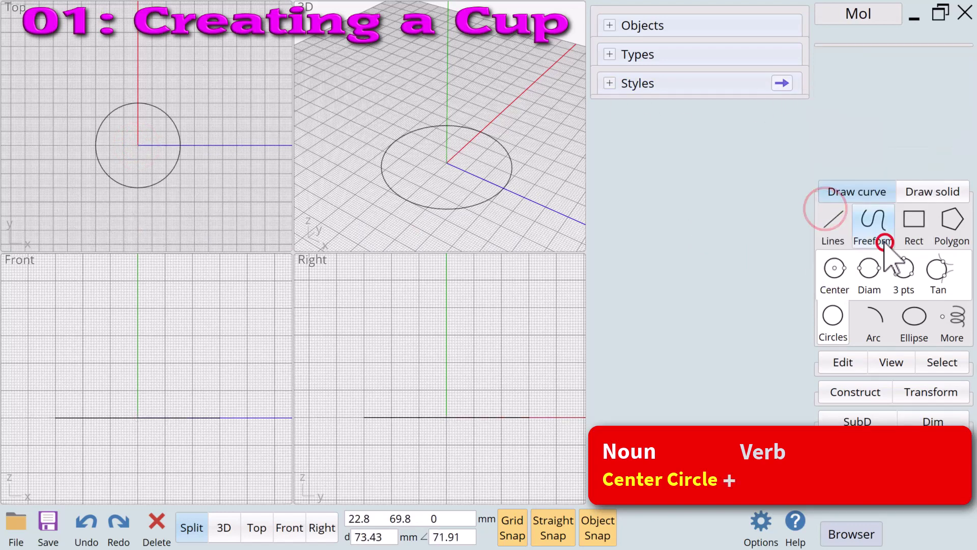
- Extrude the circle 50 mm into a capped cylinder
left_click(174, 166)
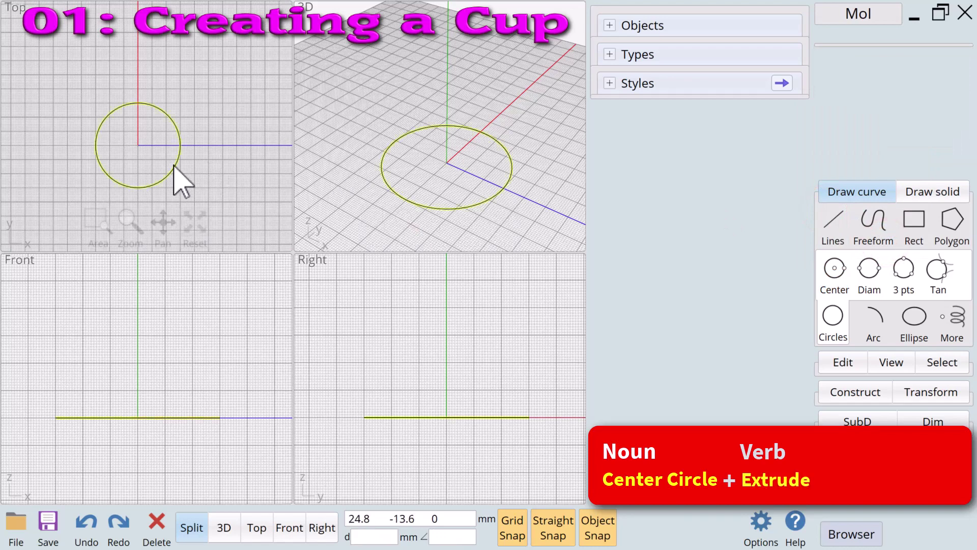
left_click(837, 393)
left_click(835, 329)
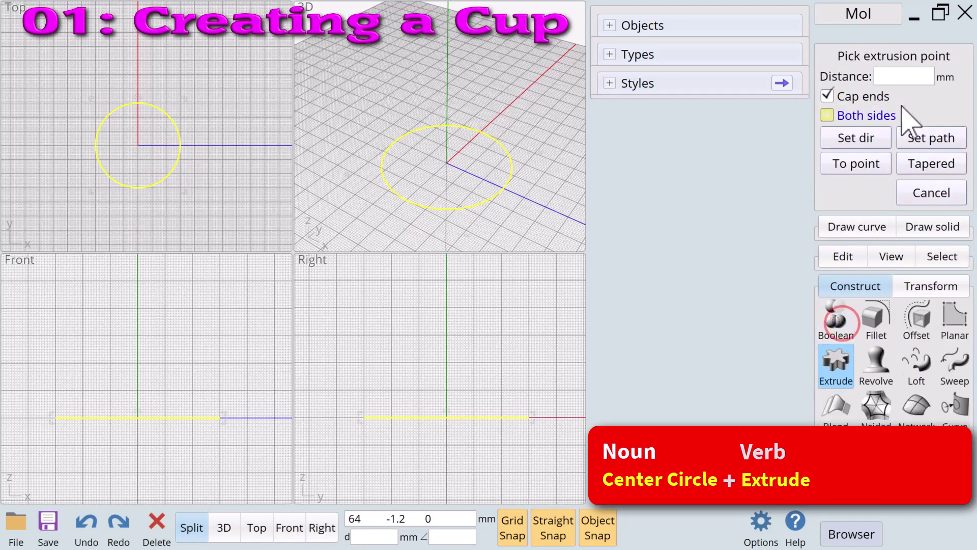
left_click(889, 65)
left_click(868, 155)
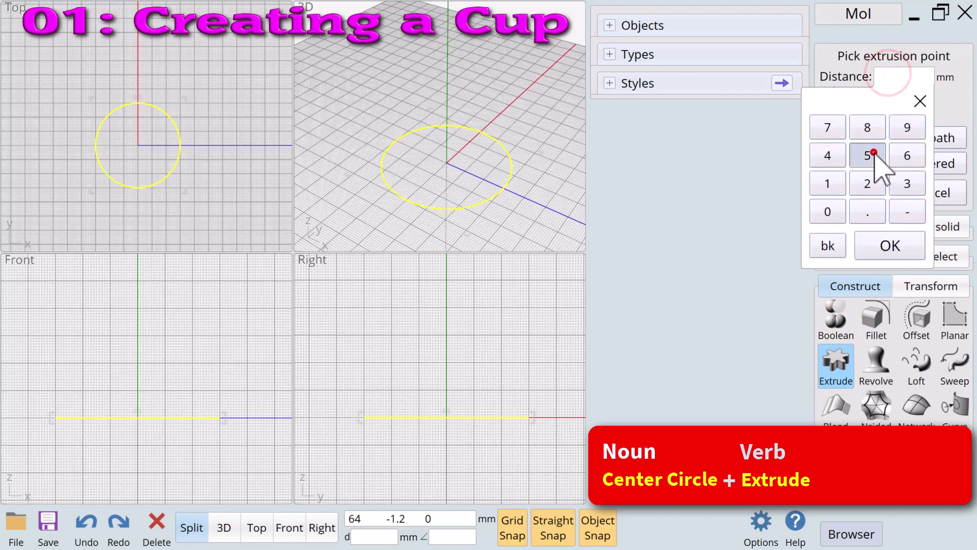
left_click(835, 208)
left_click(882, 248)
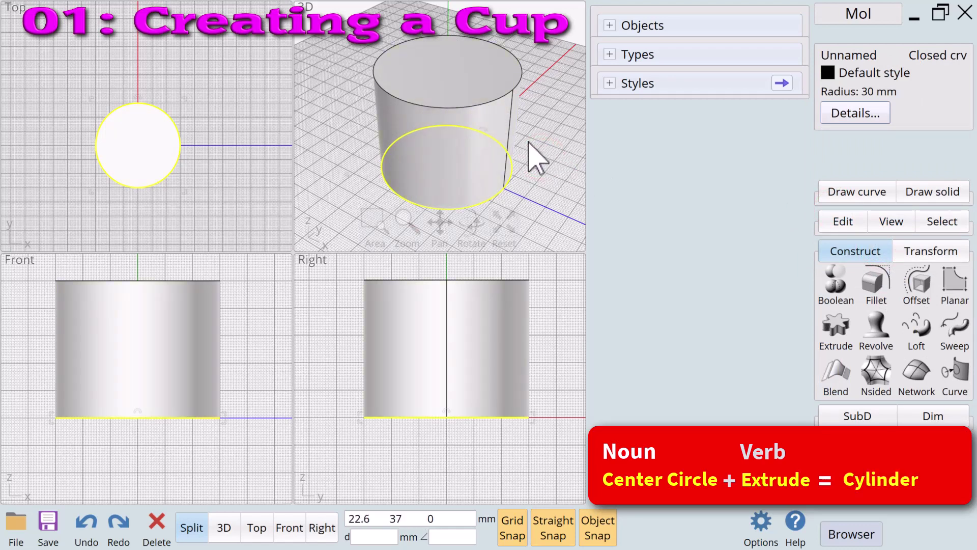
- Inset the cylinder's top face with 3 mm thickness and 48 mm height, then view the cup in enlarged 3D
left_click(525, 143)
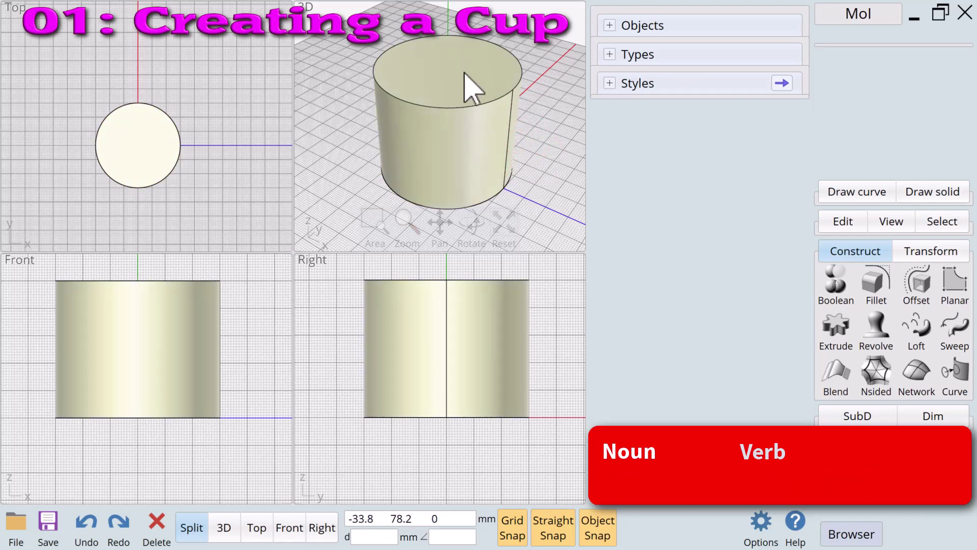
left_click(449, 71)
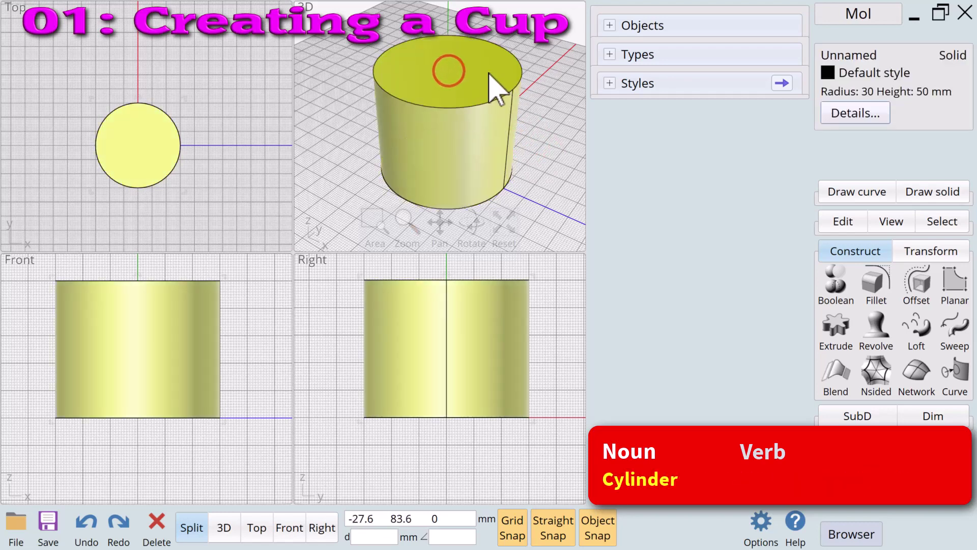
left_click(463, 78)
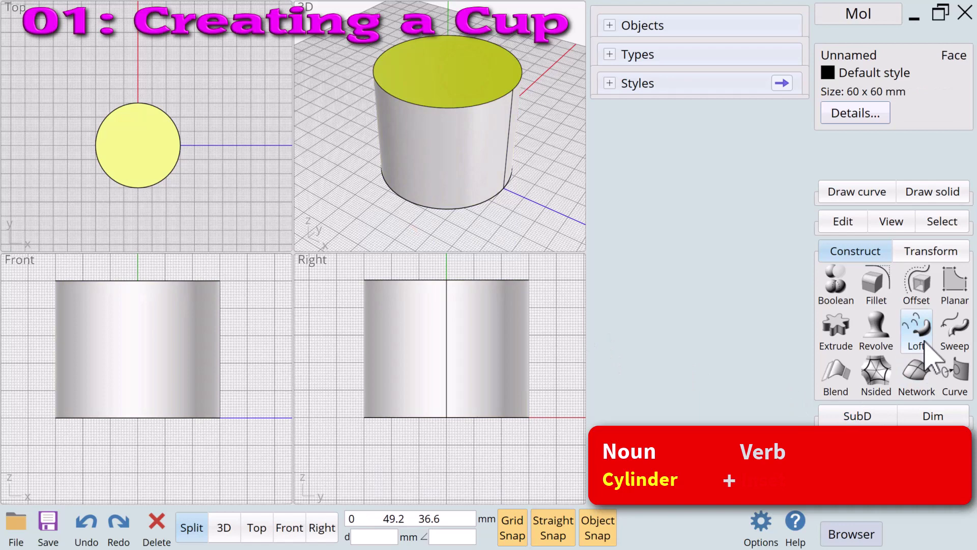
left_click(916, 283)
left_click(911, 326)
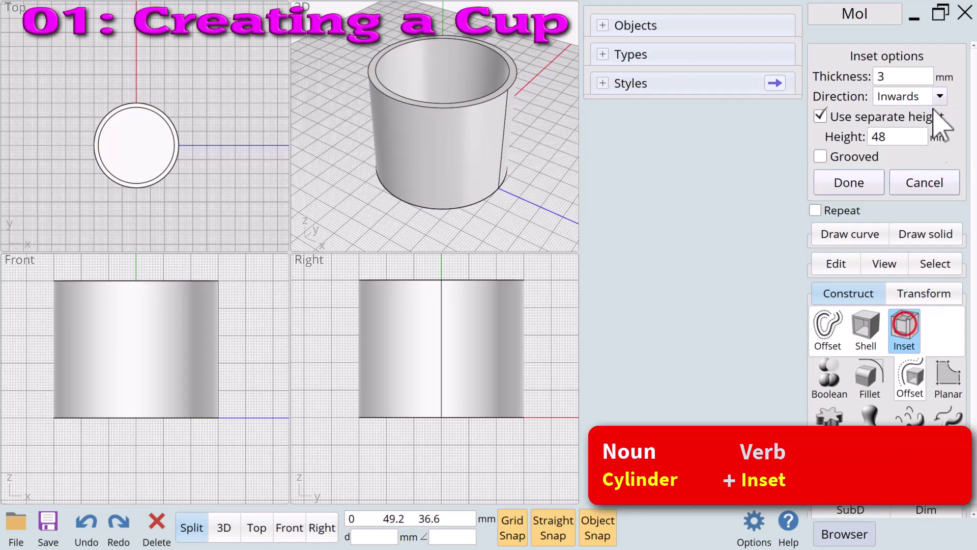
left_click(899, 76)
left_click(900, 75)
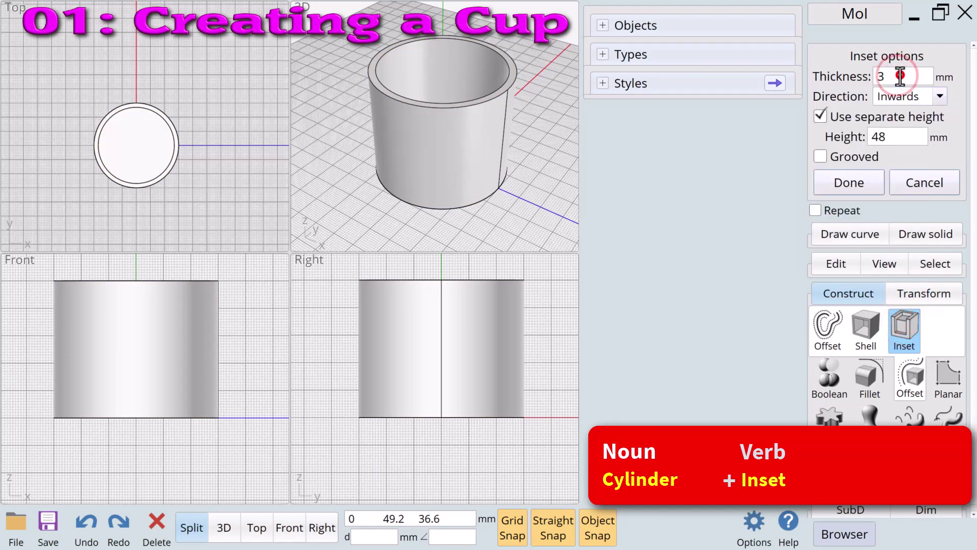
double_click(886, 134)
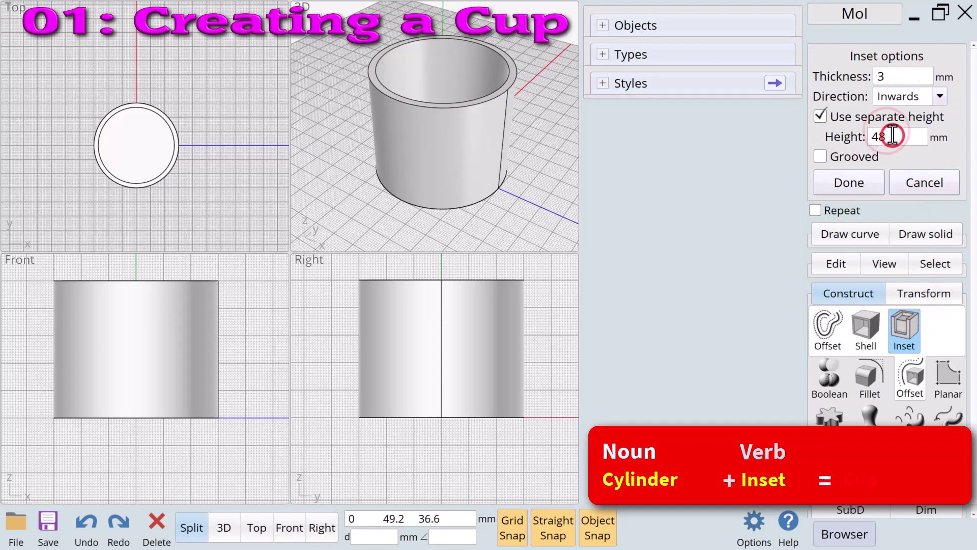
left_click(849, 182)
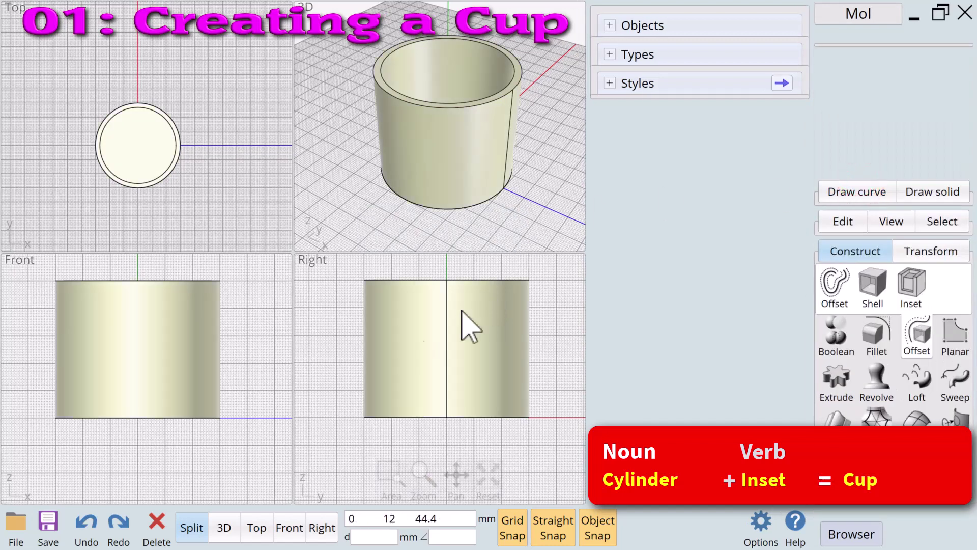
left_click(224, 527)
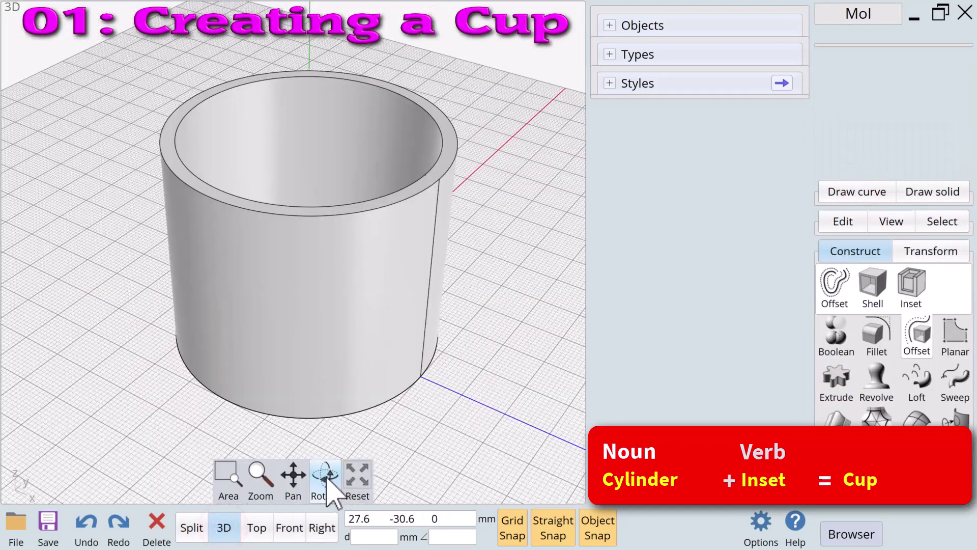
left_click_drag(327, 491, 322, 480)
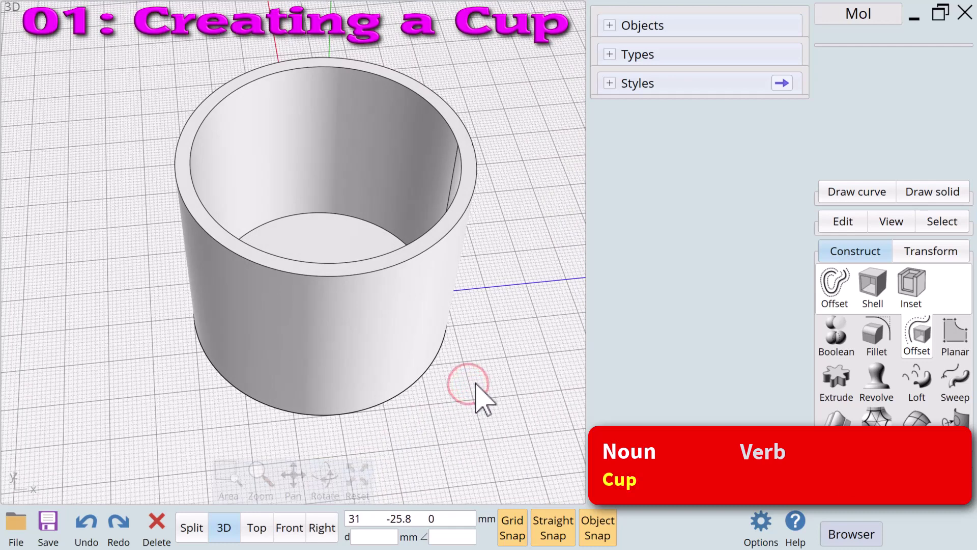
- Fillet the cup's edges with a 1.4 mm radius and tilt the 3D view lower
left_click(468, 206)
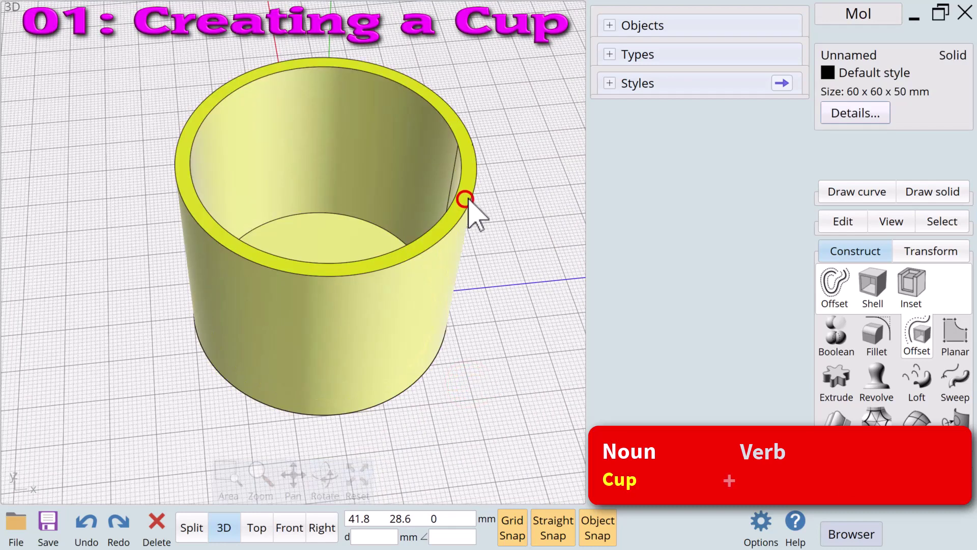
left_click(875, 336)
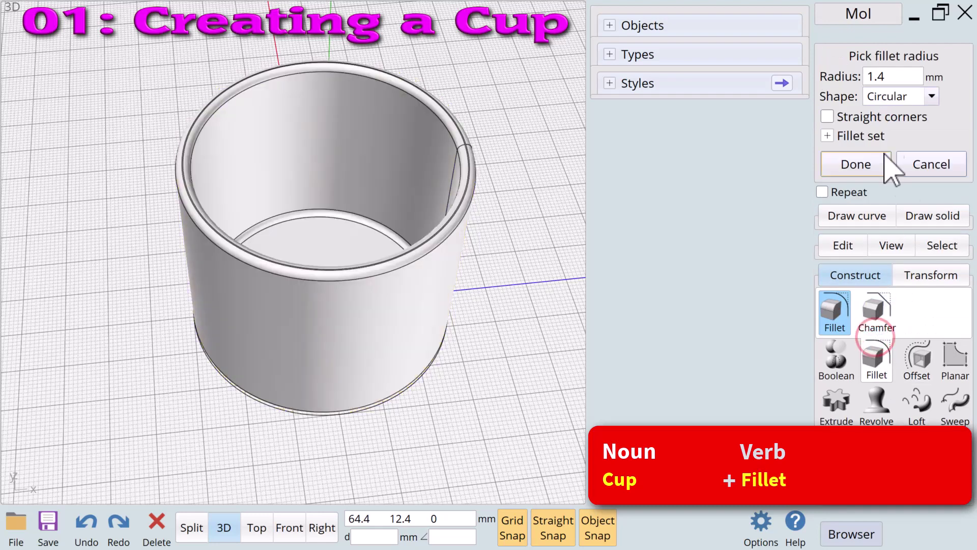
left_click(880, 75)
left_click(817, 183)
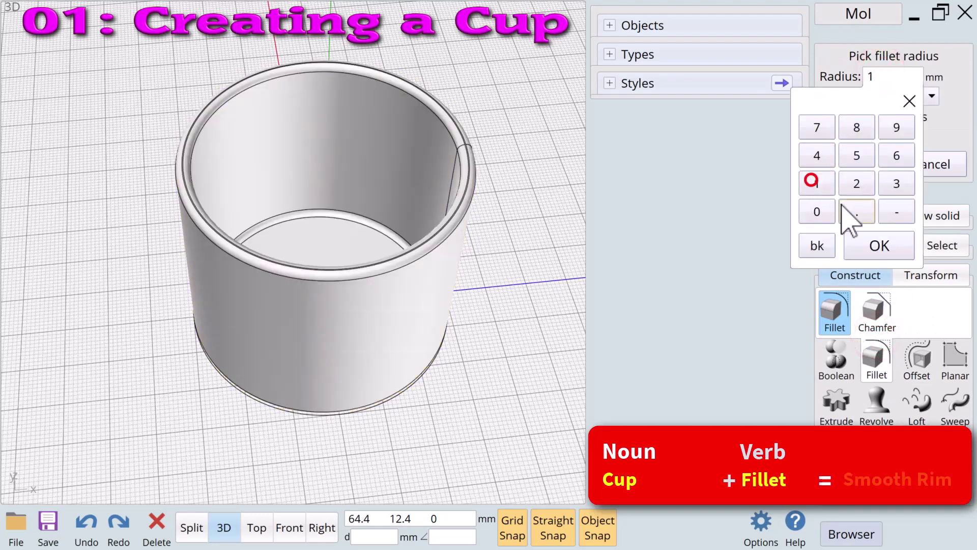
left_click(856, 211)
left_click(817, 156)
left_click(873, 237)
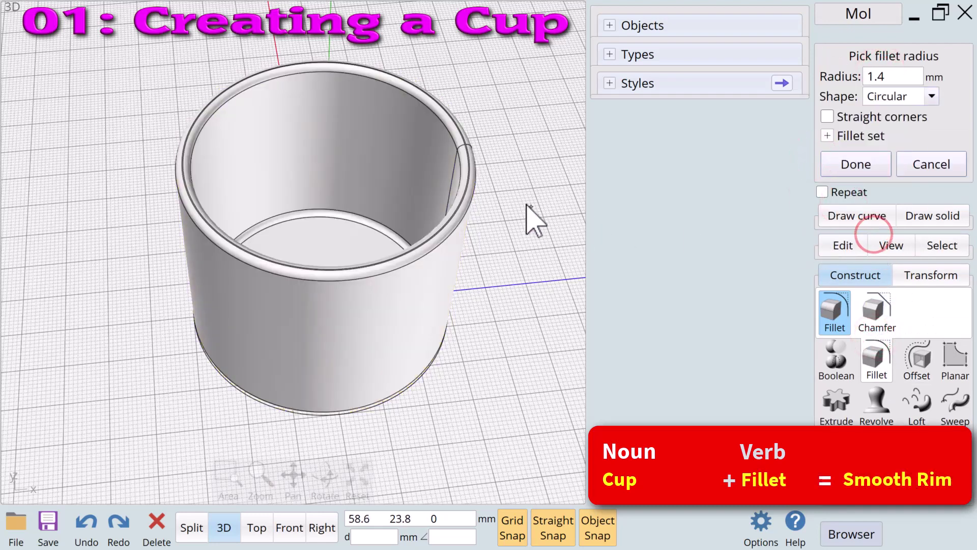
left_click(856, 161)
left_click(527, 160)
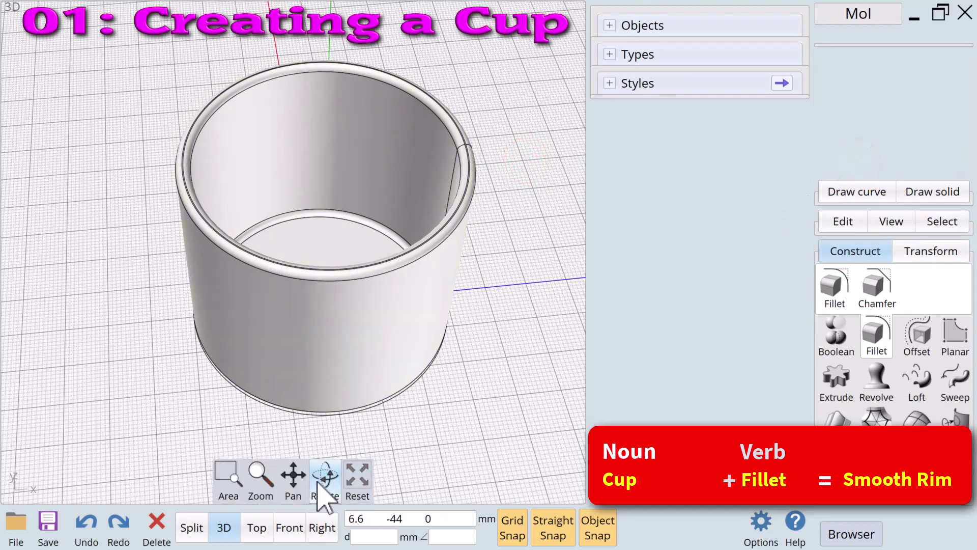
mouse_move(324, 479)
left_mouse_down()
mouse_move(327, 498)
mouse_move(326, 481)
left_mouse_up()
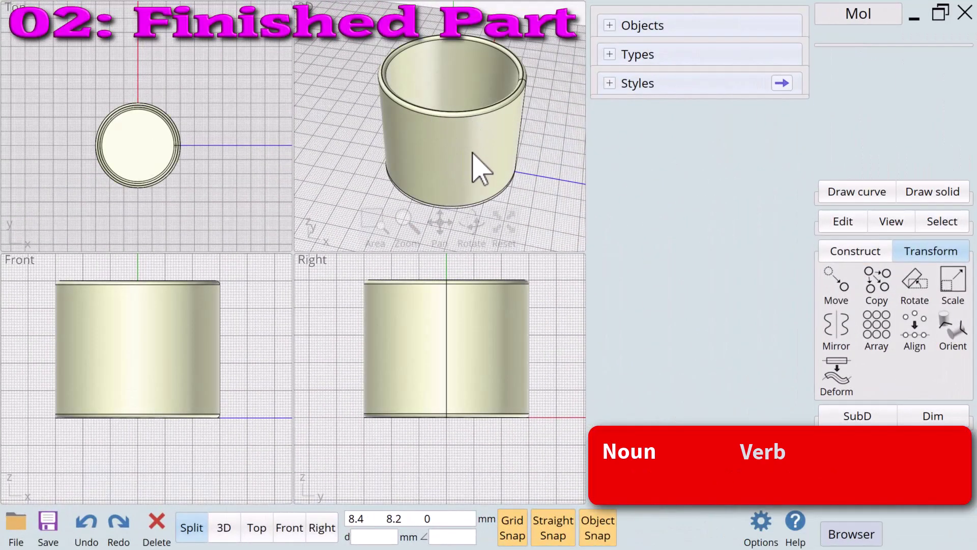
- Delete the cylinder, keeping only its 30 mm base circle
left_click(473, 155)
key("Delete")
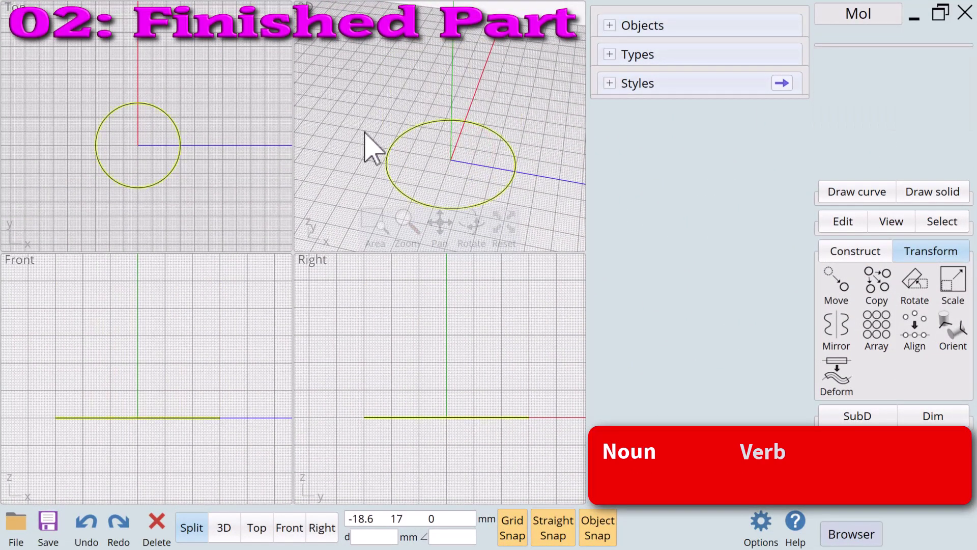
key("Escape")
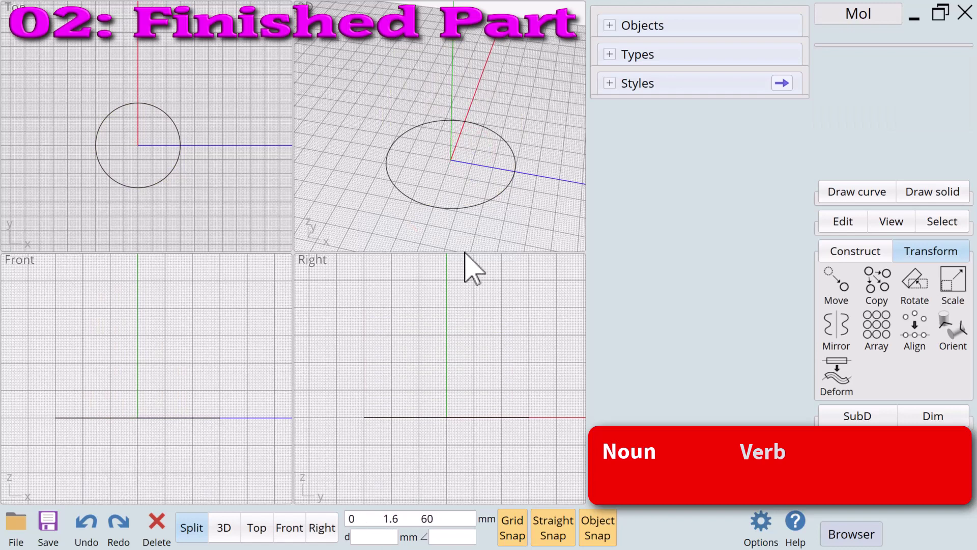
- Offset the base circle 20 mm outward to create a 50 mm outer circle
left_click(178, 158)
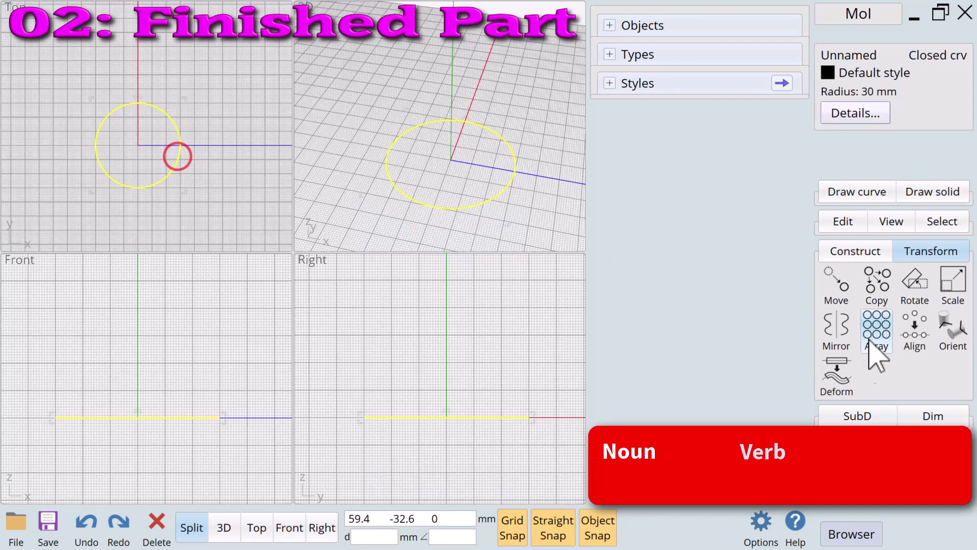
left_click(845, 251)
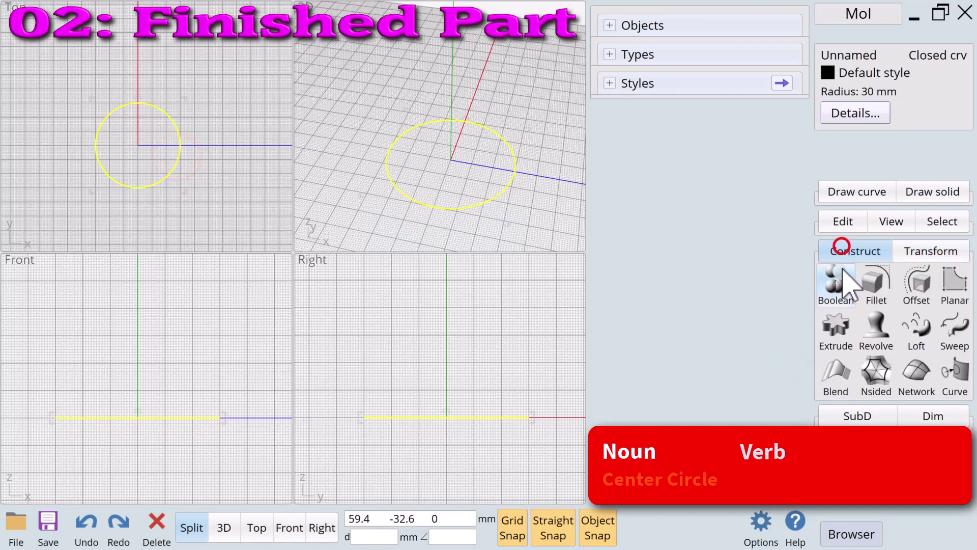
left_click(915, 289)
left_click(835, 305)
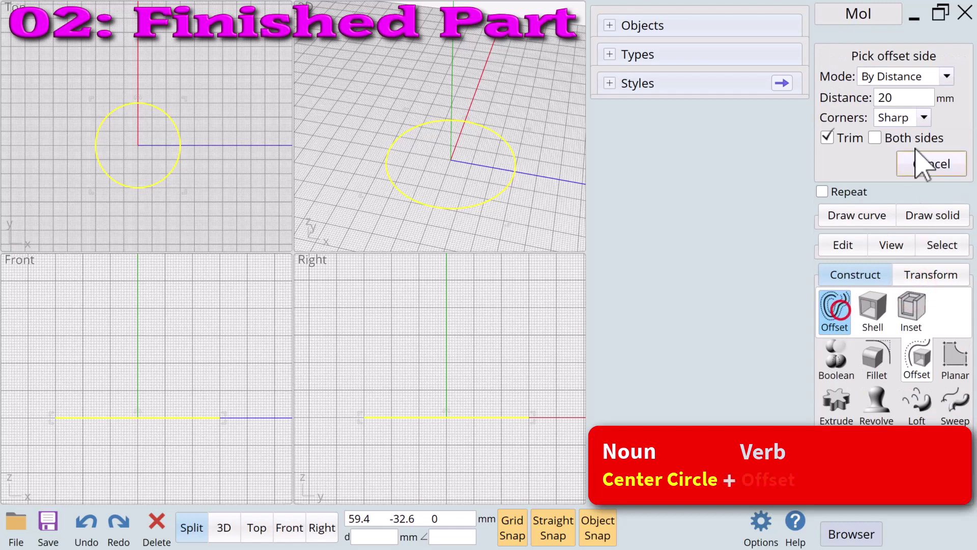
left_click(898, 98)
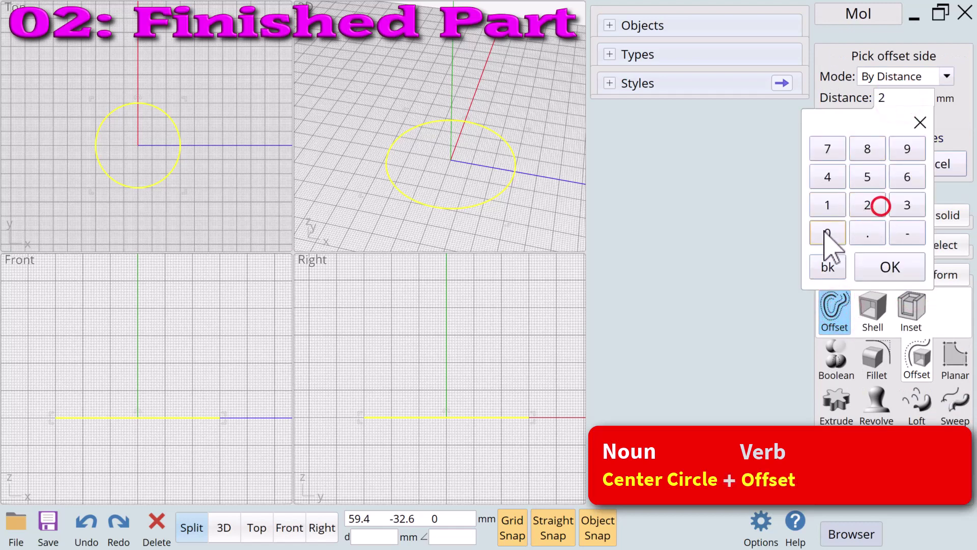
left_click(827, 234)
left_click(890, 267)
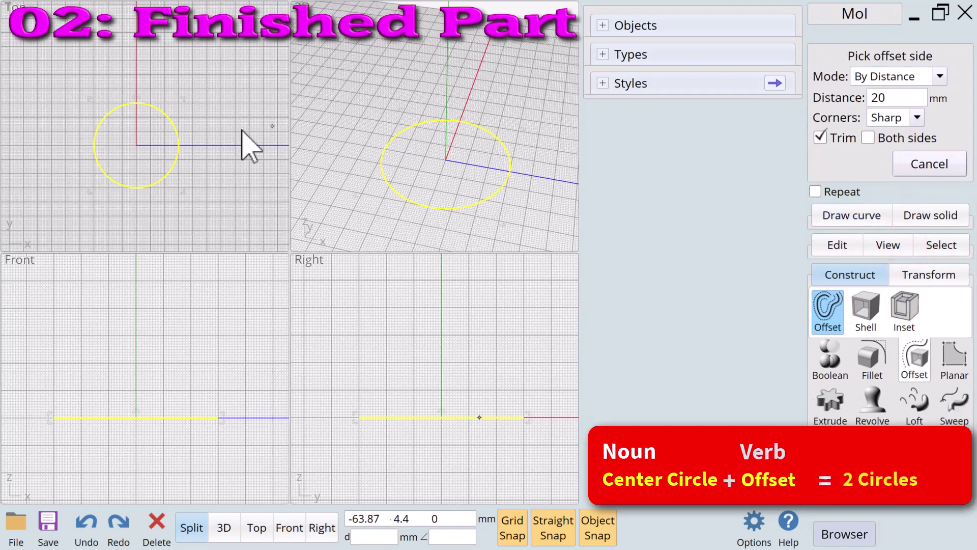
left_click(222, 111)
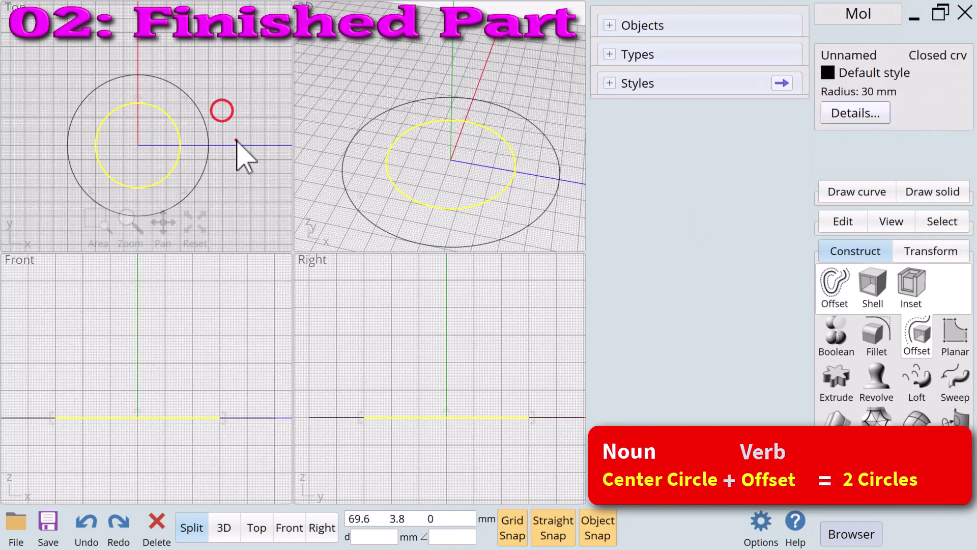
- Extrude both circles 15 mm into a ring solid and check its size
left_click(208, 147)
left_click(179, 145)
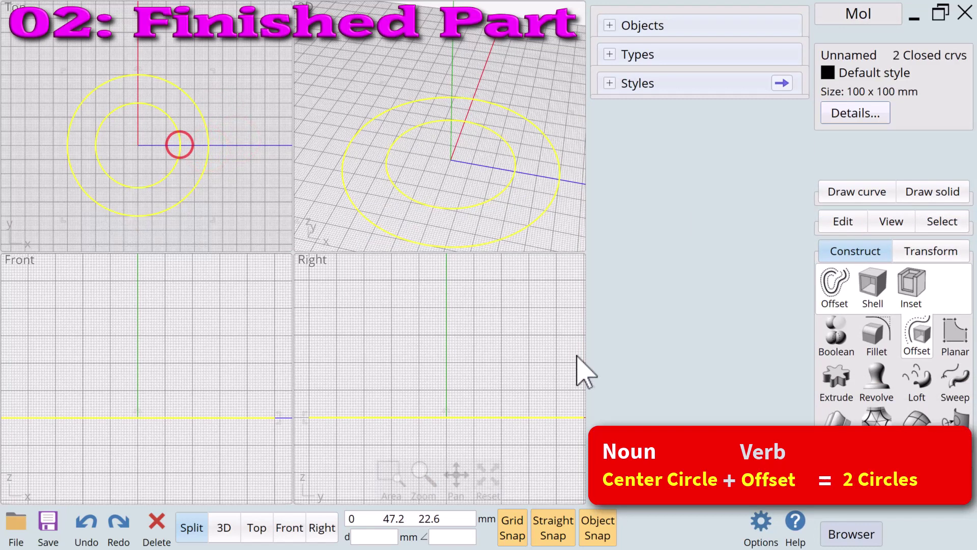
left_click(837, 382)
left_click(896, 81)
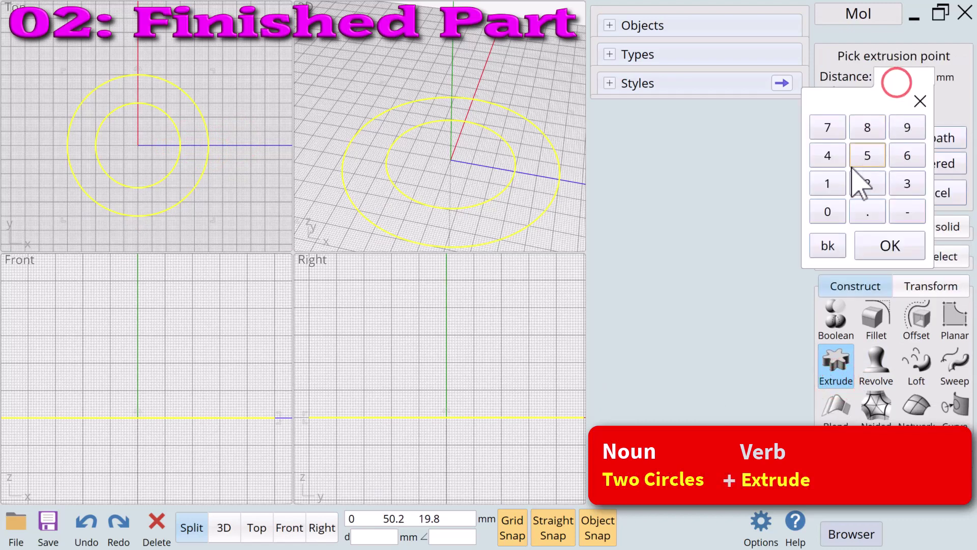
left_click(828, 184)
left_click(867, 155)
left_click(889, 246)
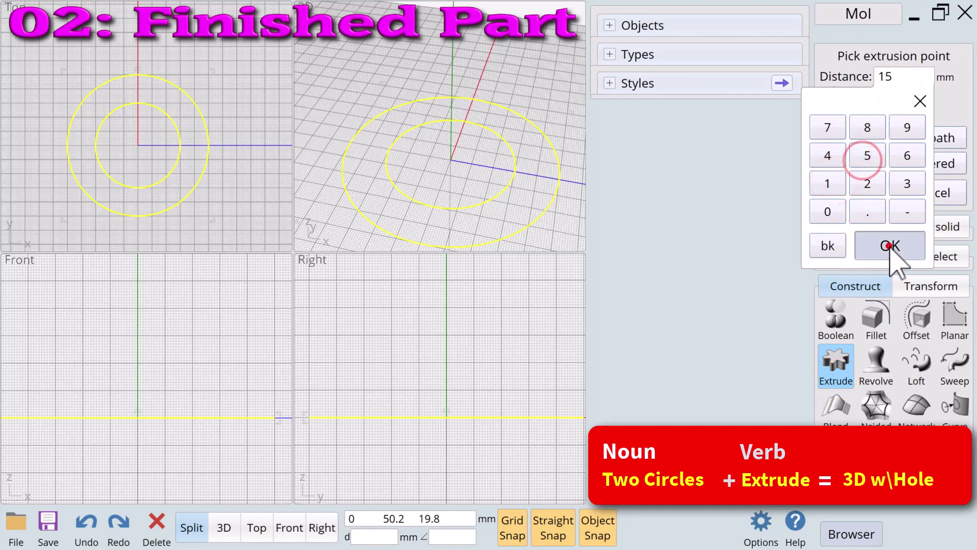
left_click(535, 64)
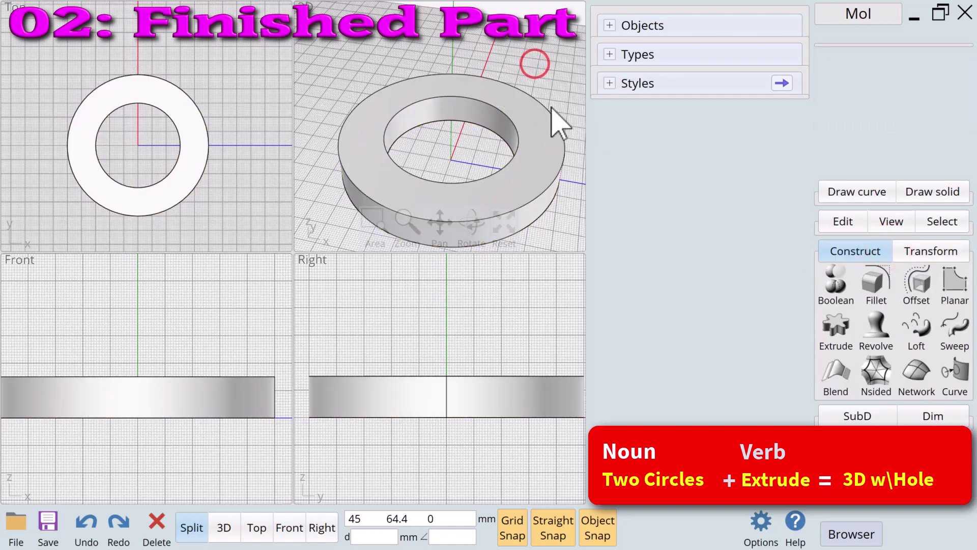
left_click(534, 138)
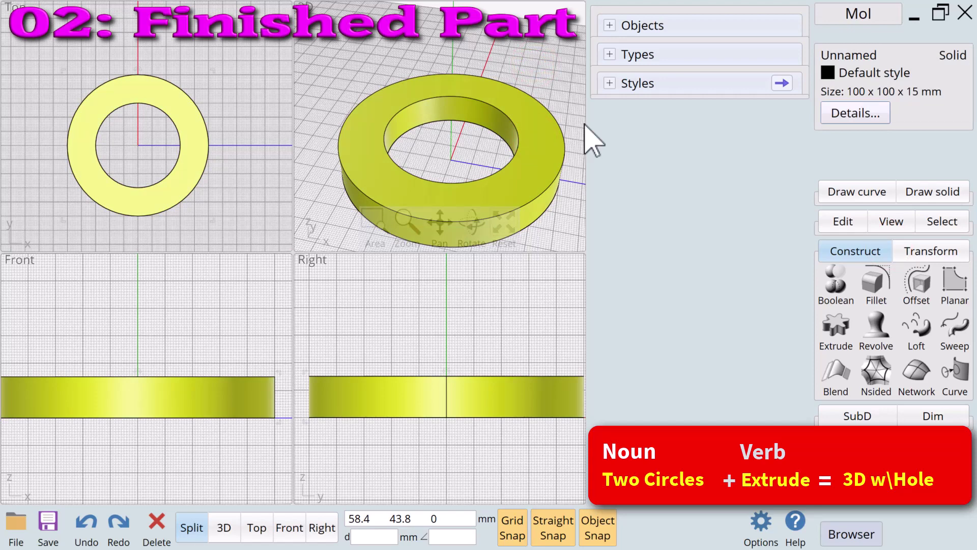
- Undo the extrusion and draw a 5.6 mm radius circle midway between the two circles
key("ctrl+z")
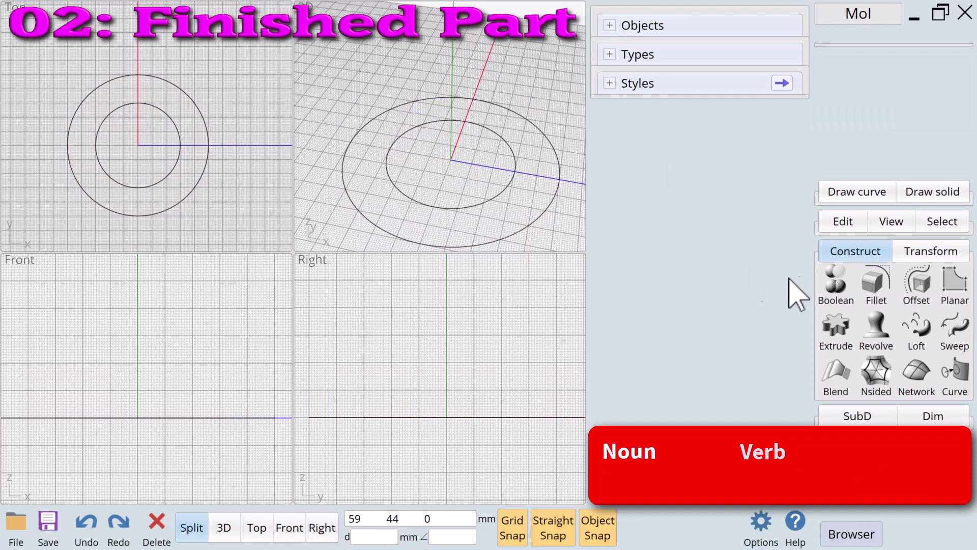
left_click(835, 192)
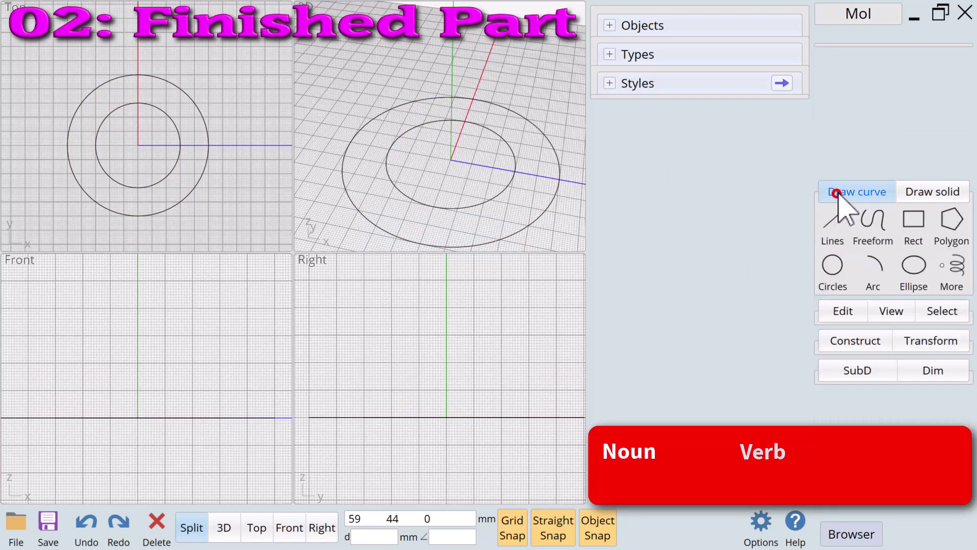
left_click(833, 266)
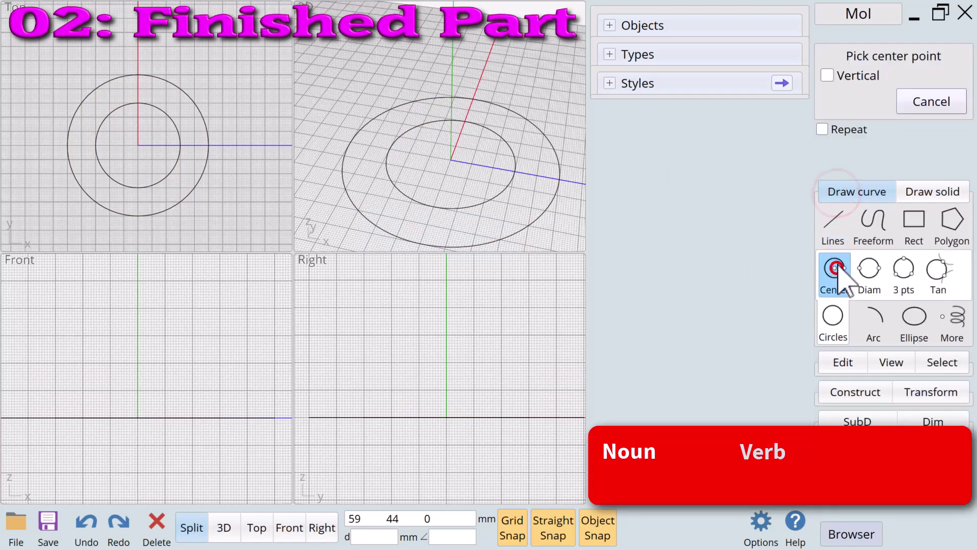
left_click(138, 105)
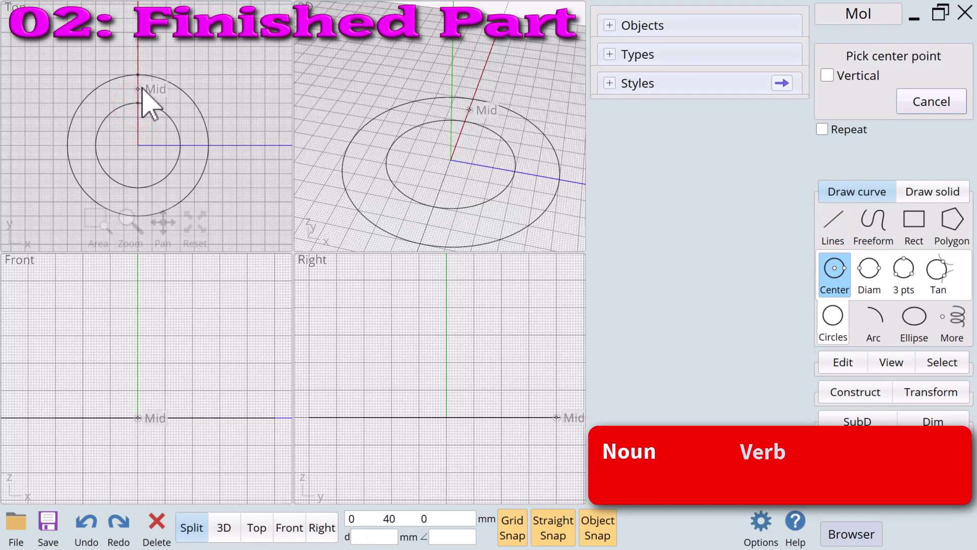
left_click(141, 88)
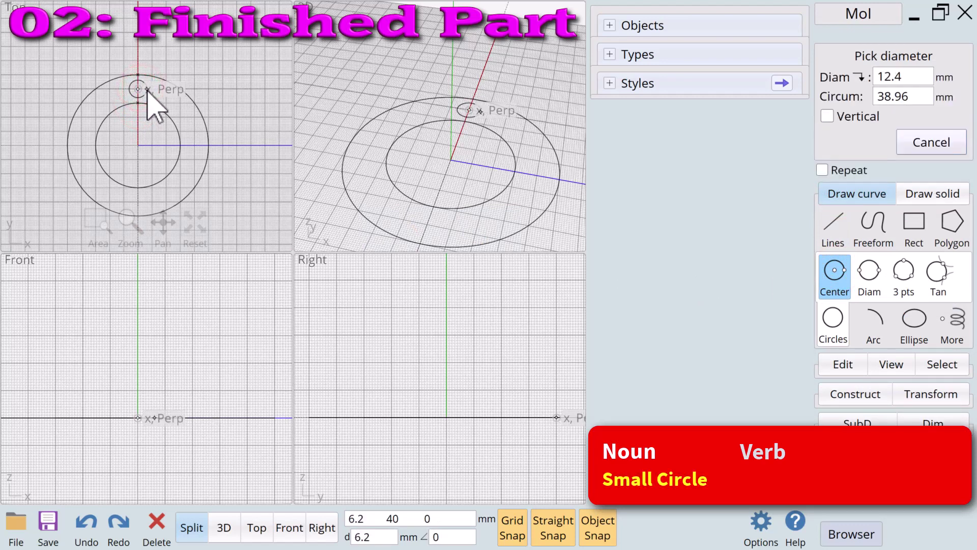
left_click(147, 90)
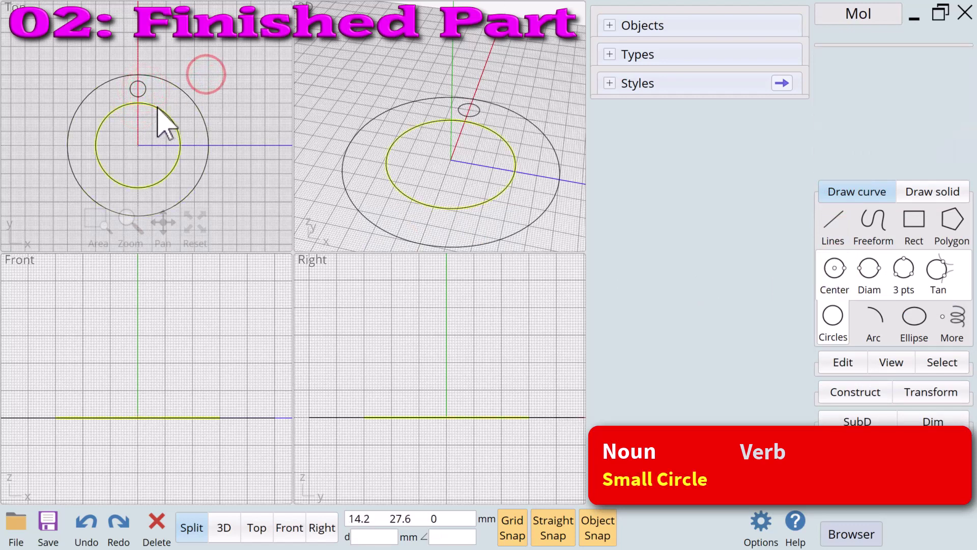
- Circular-array the small circle into 6 copies around the origin
left_click(935, 391)
left_click(881, 331)
left_click(905, 334)
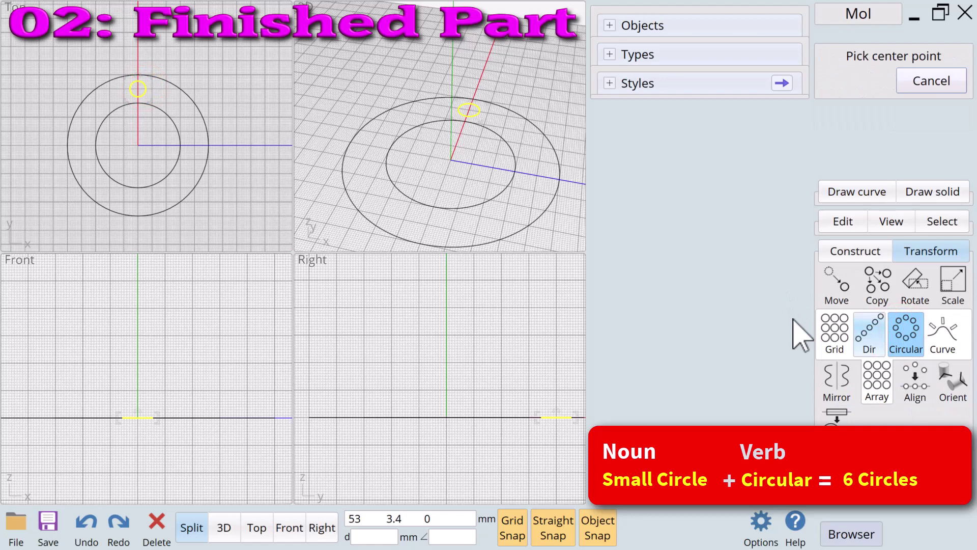
left_click(138, 145)
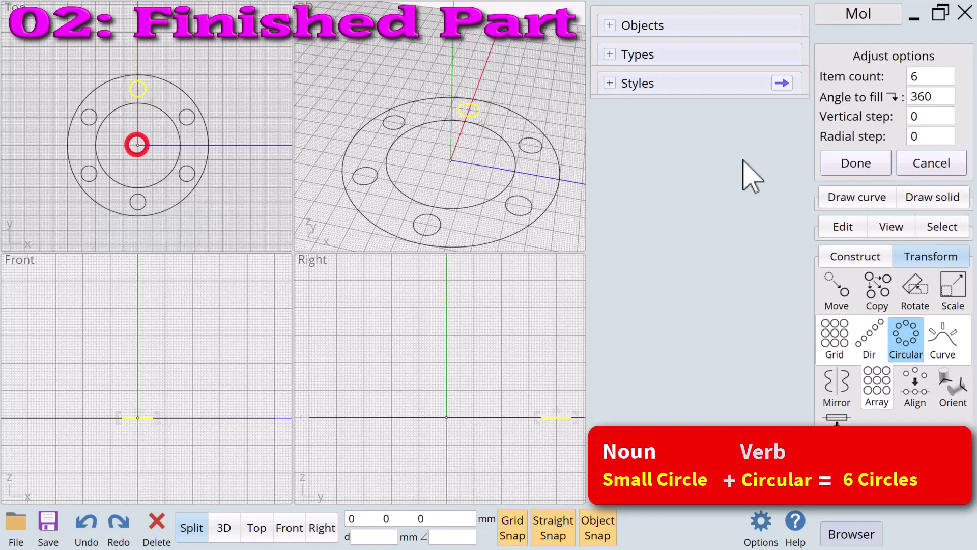
left_click(925, 77)
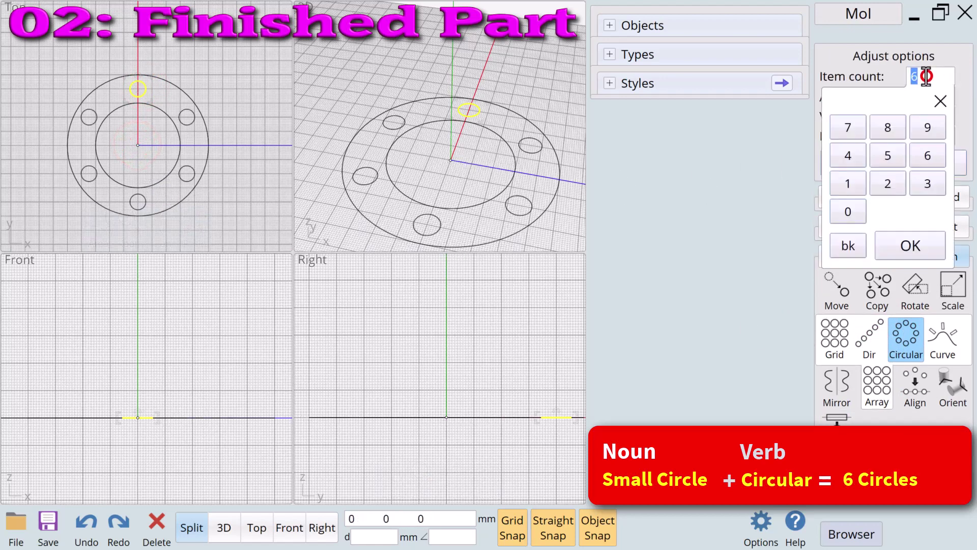
left_click(927, 156)
left_click(910, 246)
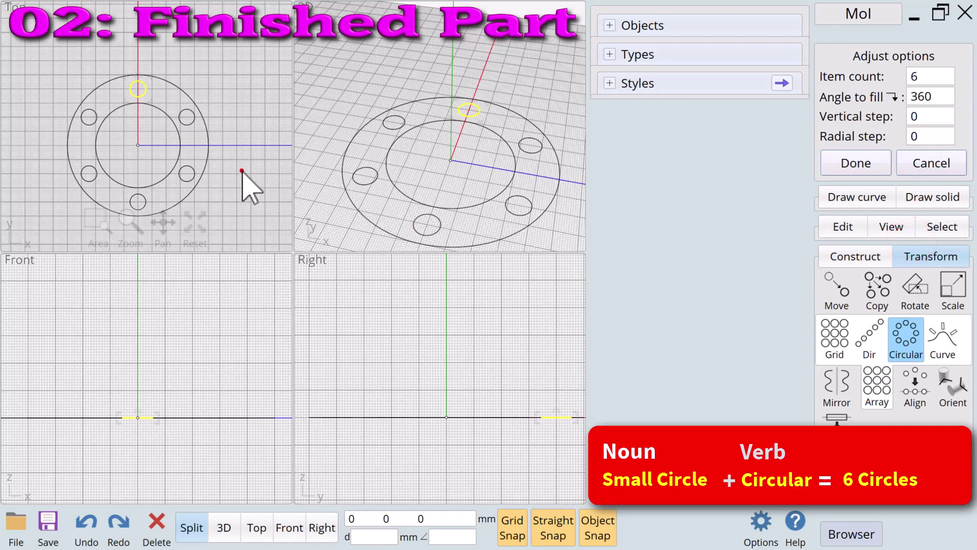
left_click(857, 168)
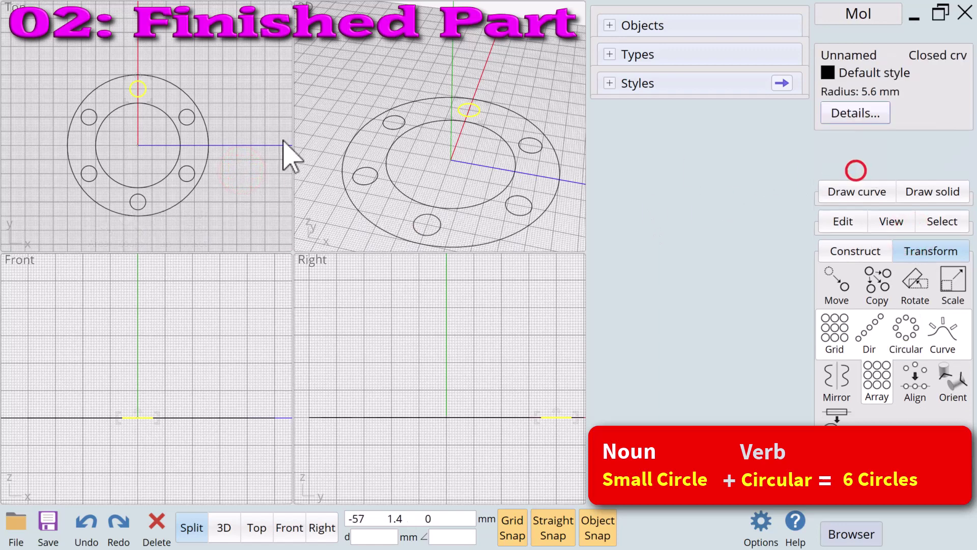
left_click(247, 144)
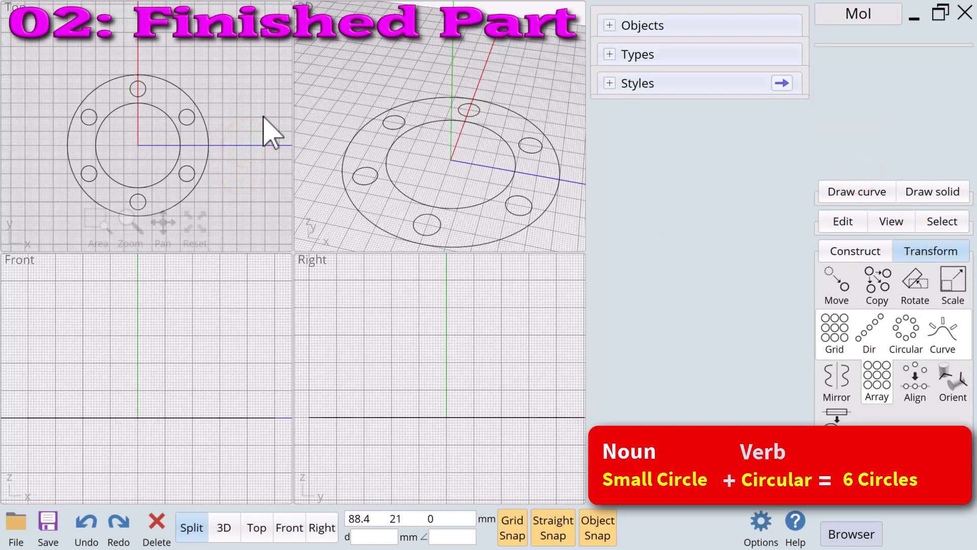
scroll(264, 117, "down", 1)
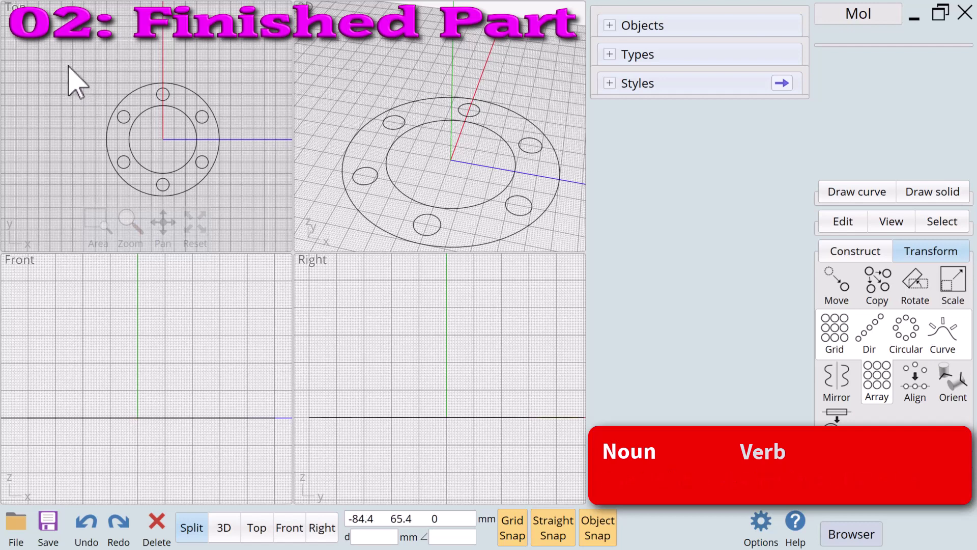
- Extrude all eight circles 15 mm into a ring with bolt holes and a central bore
left_click_drag(69, 66, 285, 224)
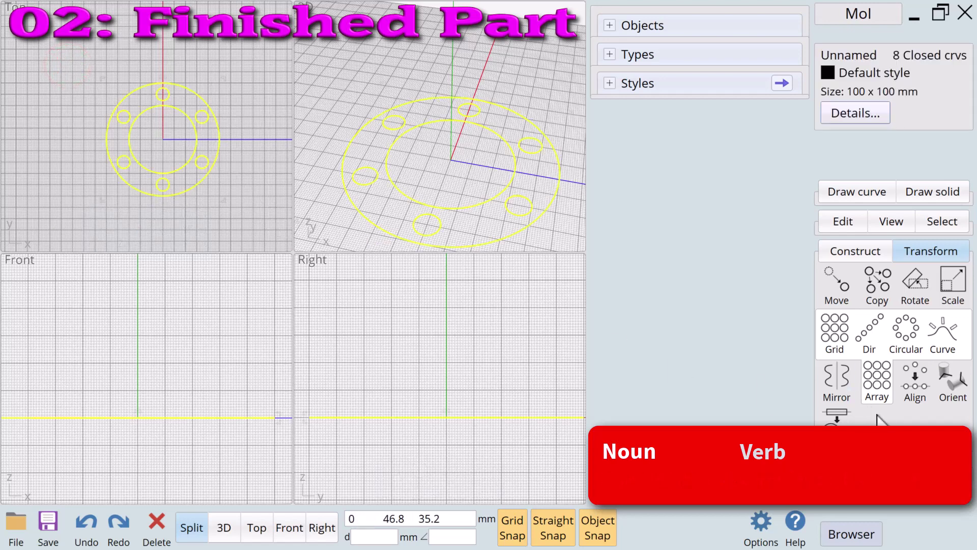
left_click(841, 251)
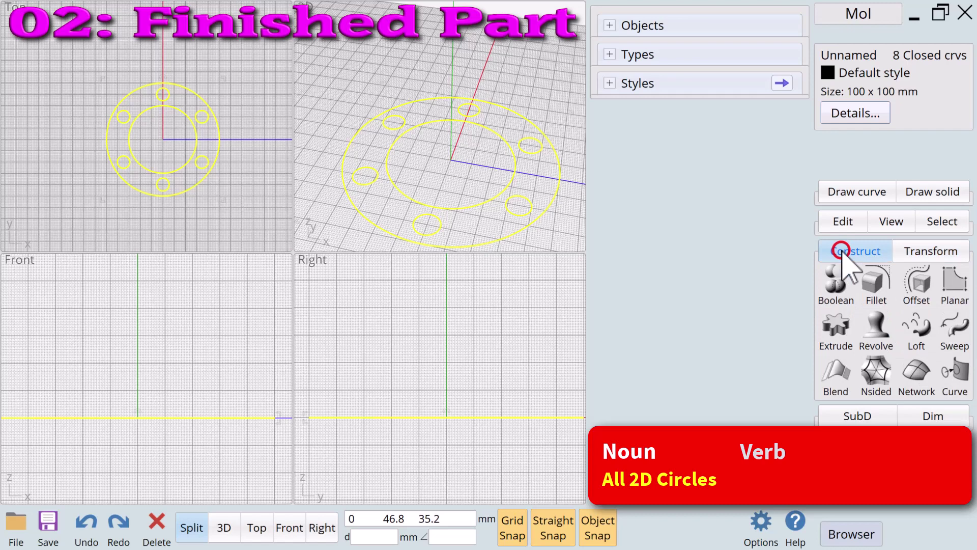
left_click(834, 333)
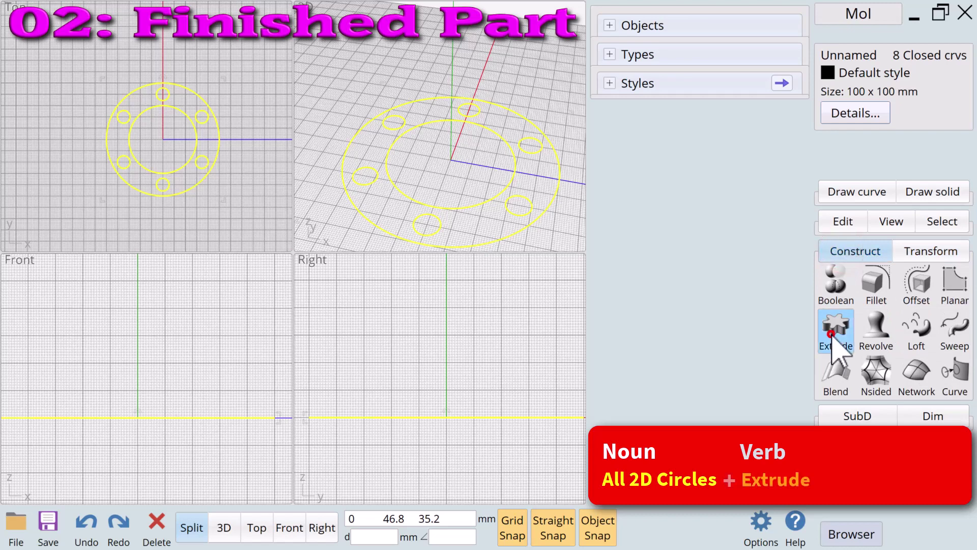
left_click(896, 77)
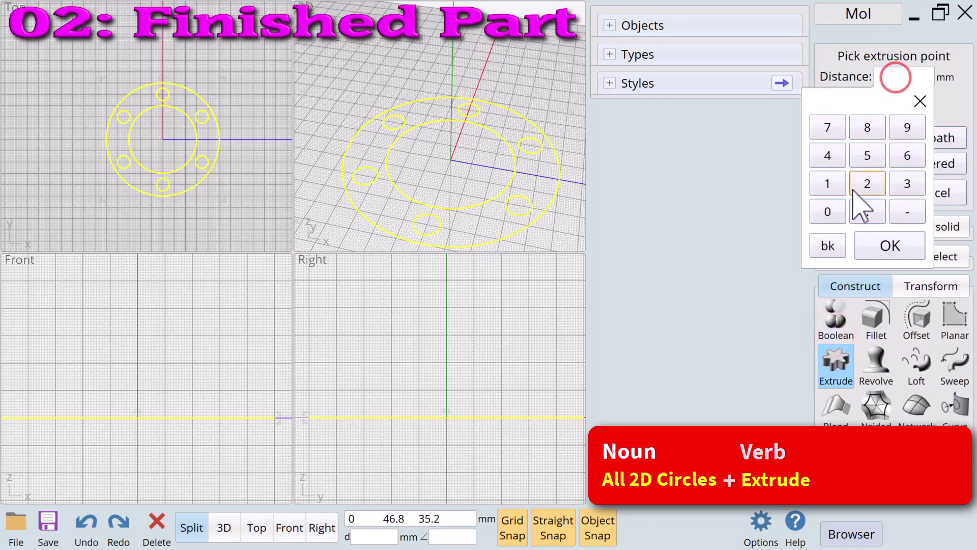
left_click(828, 183)
left_click(867, 155)
left_click(891, 246)
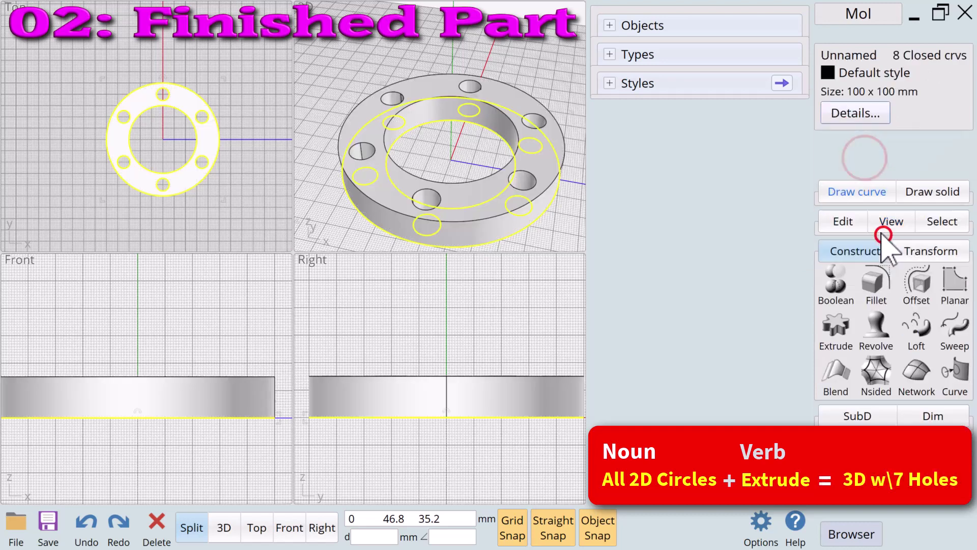
left_click(528, 60)
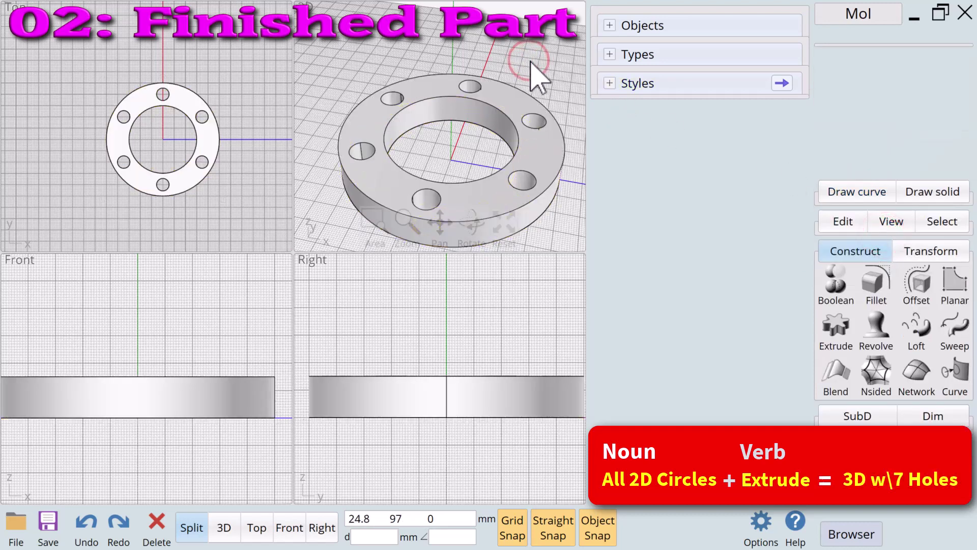
- Enlarge and orbit the 3D view, then select the ring solid
left_click(223, 528)
mouse_move(326, 486)
left_mouse_down()
mouse_move(322, 475)
mouse_move(324, 496)
mouse_move(290, 475)
mouse_move(308, 481)
left_mouse_up()
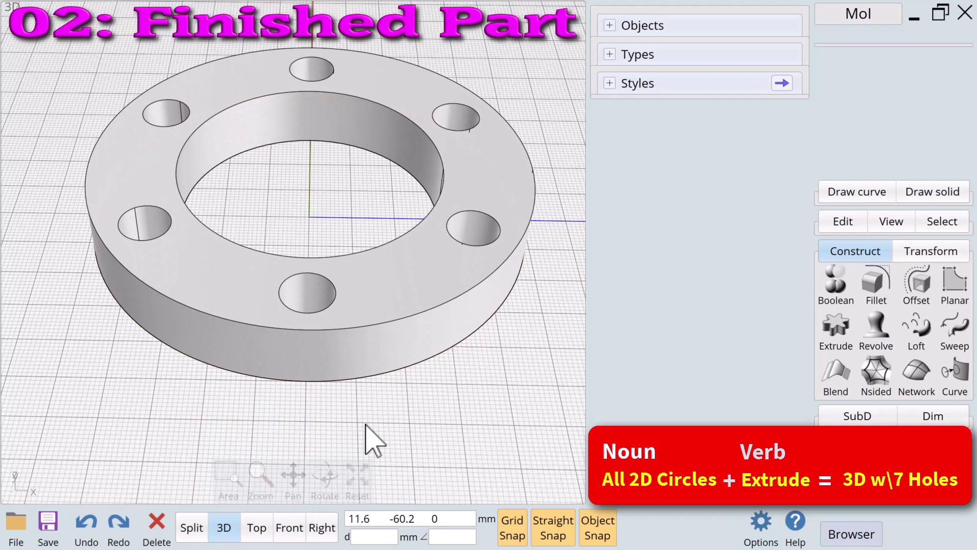
left_click(435, 279)
left_click(425, 263)
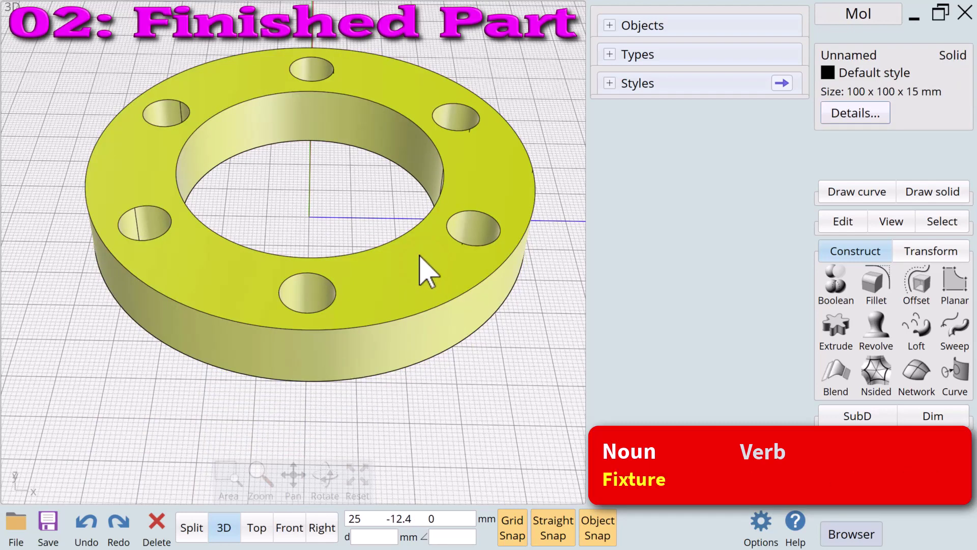
- Chamfer the ring's top-face edges and hole rims by 2 mm
left_click(419, 255)
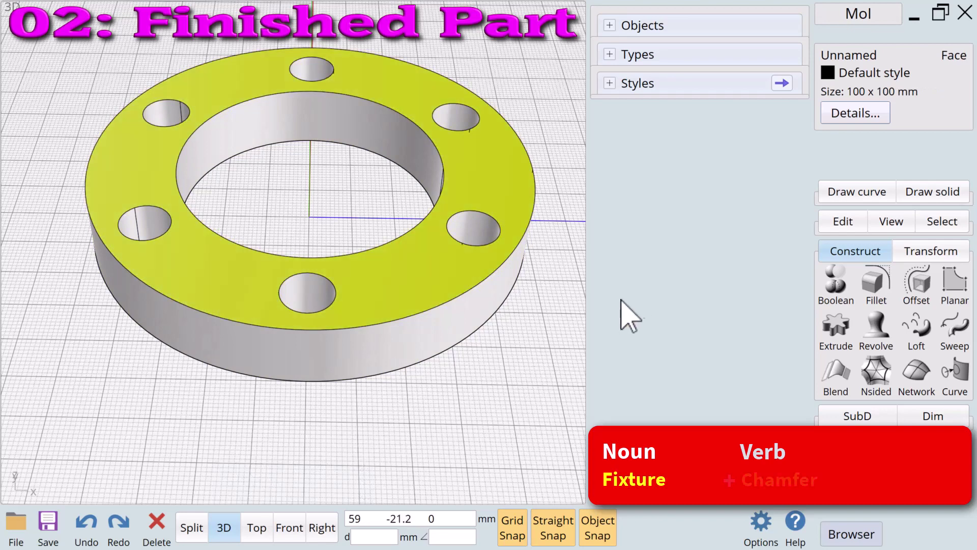
left_click(871, 279)
left_click(877, 312)
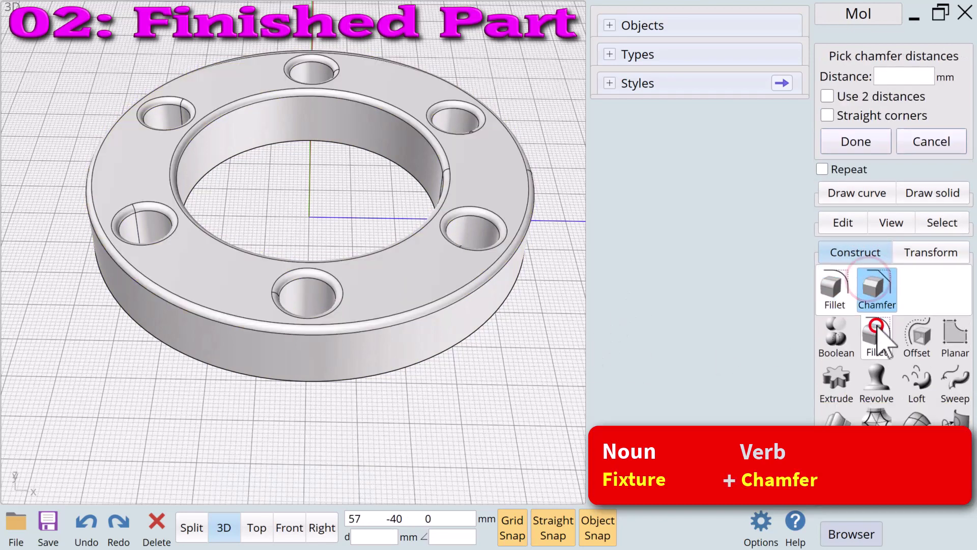
left_click(881, 76)
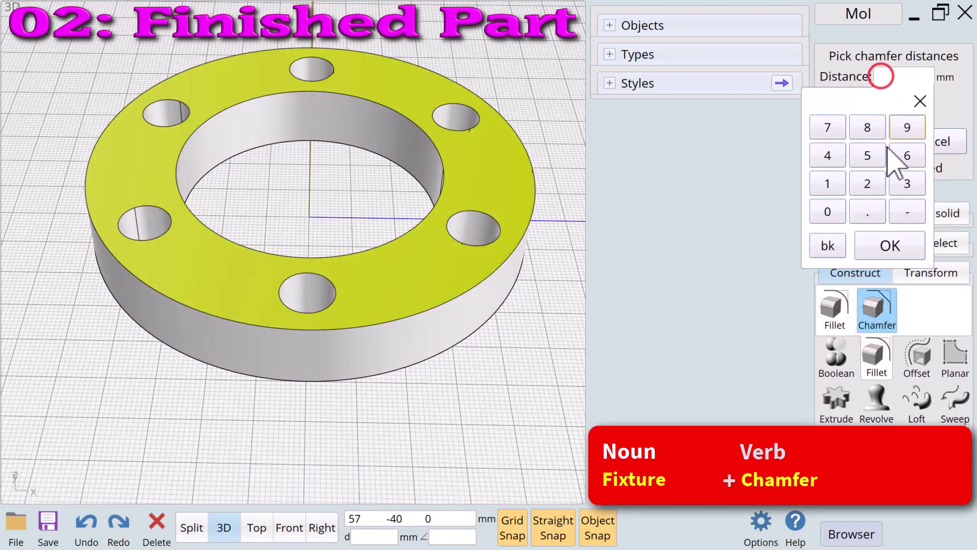
left_click(868, 183)
left_click(891, 246)
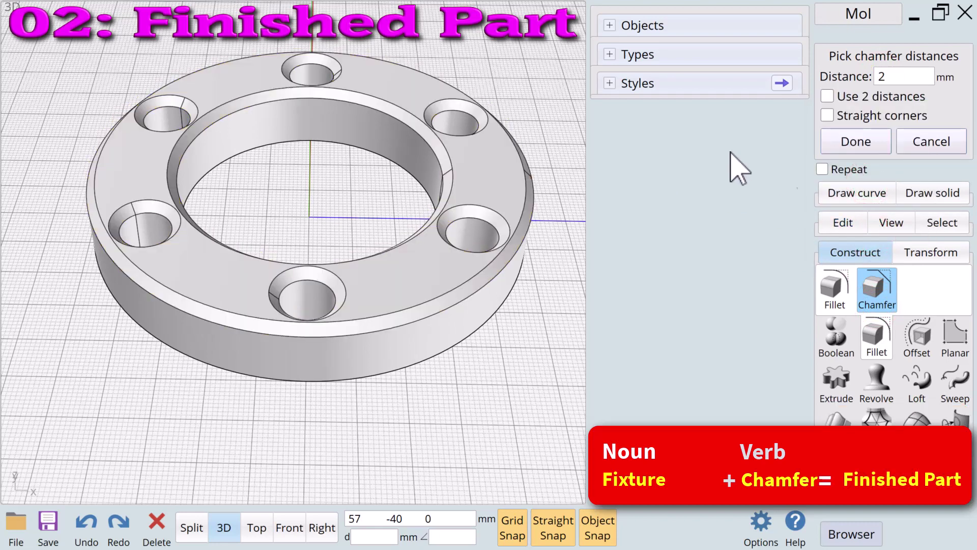
left_click(848, 142)
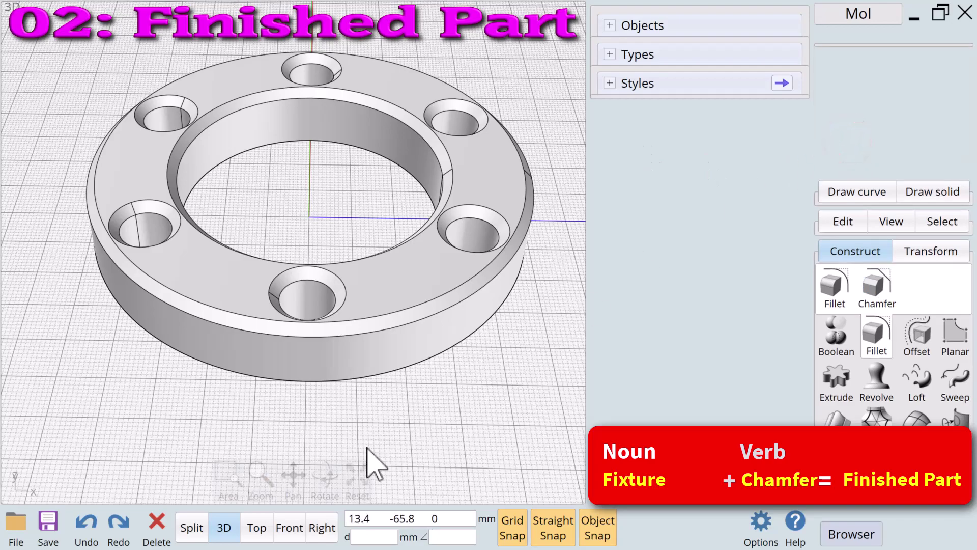
- Orbit the finished ring, try the Text solid tool, then start a centre-point circle
left_click_drag(326, 476, 388, 484)
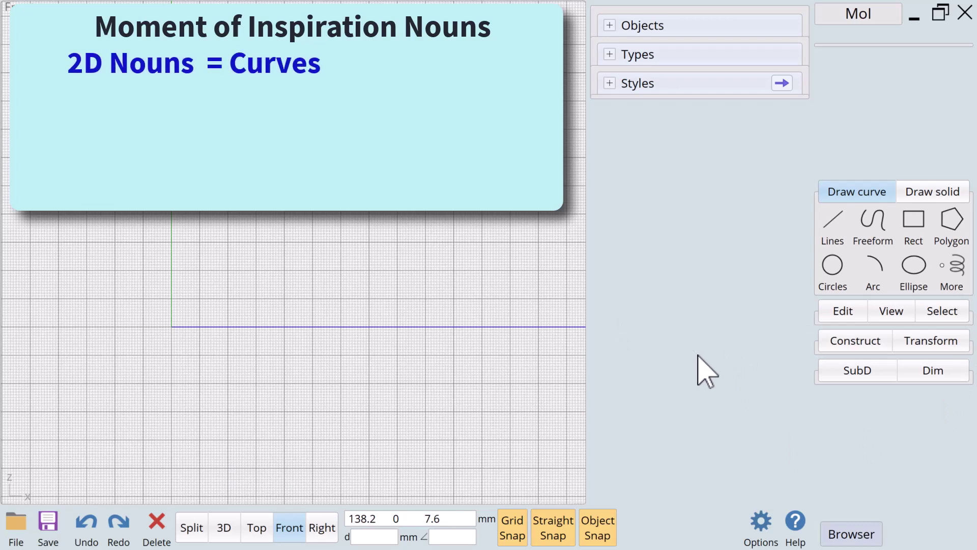
left_click(941, 192)
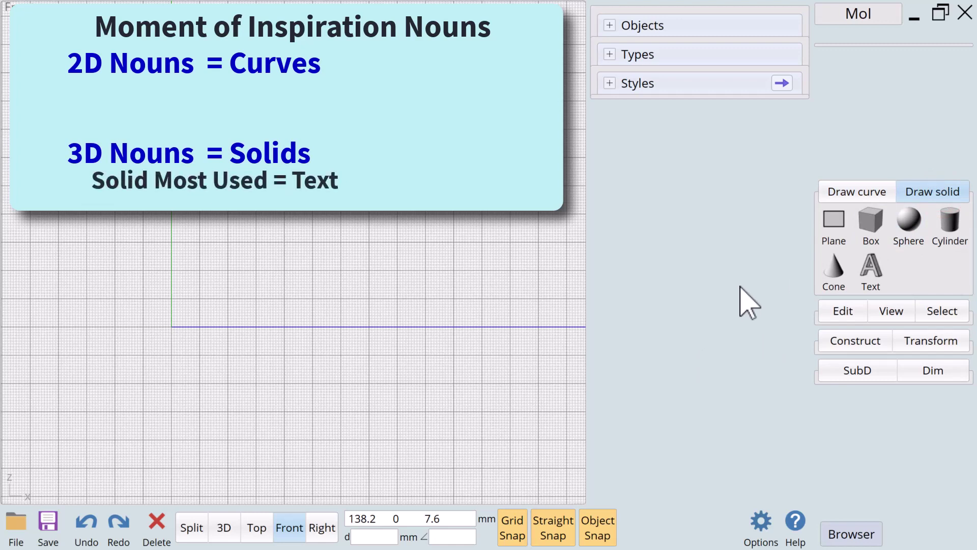
left_click(872, 268)
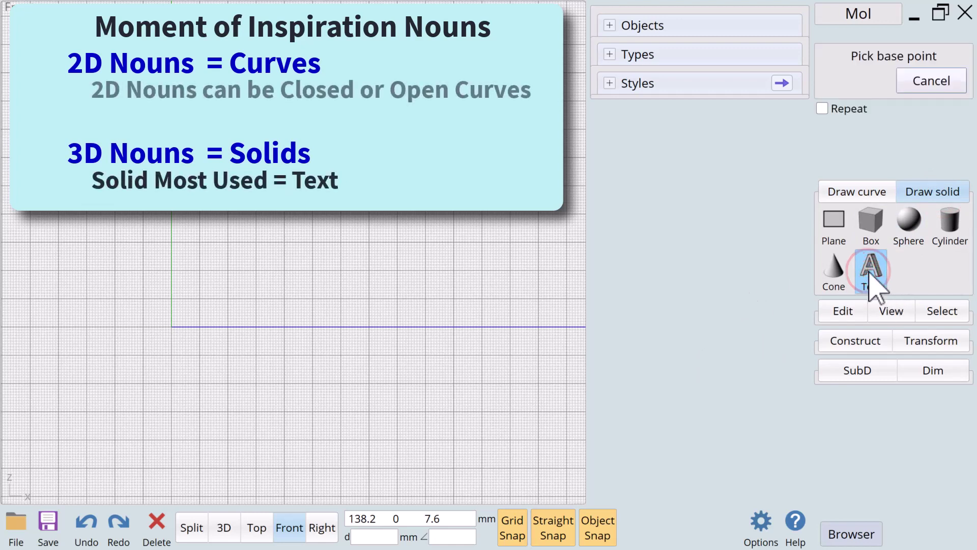
left_click(844, 193)
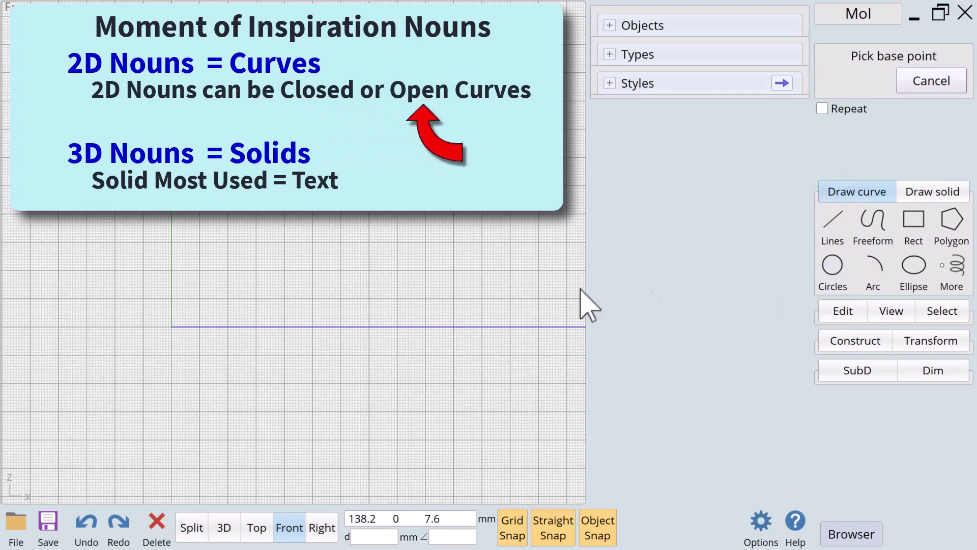
left_click(832, 266)
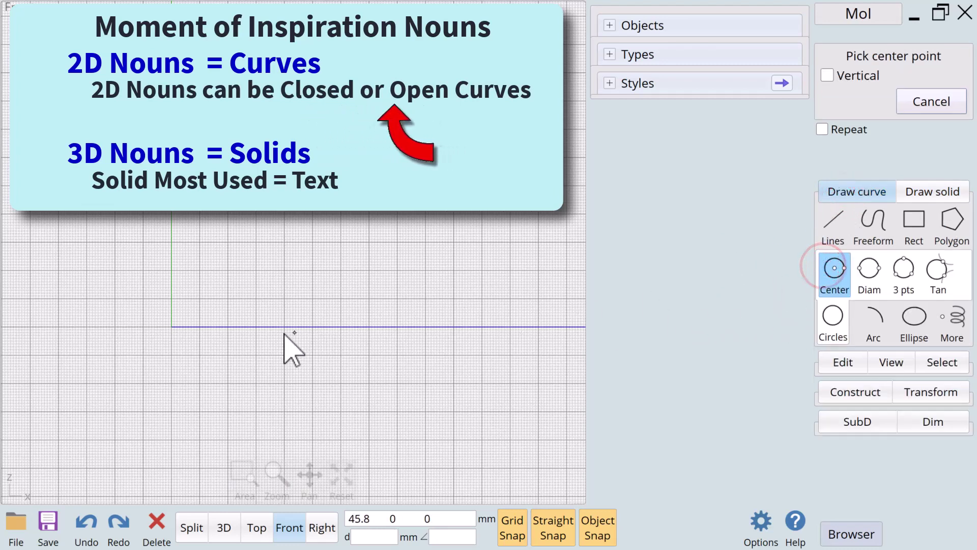
- Draw a 5 mm diameter circle on the x axis beside the origin and select it
left_click(200, 327)
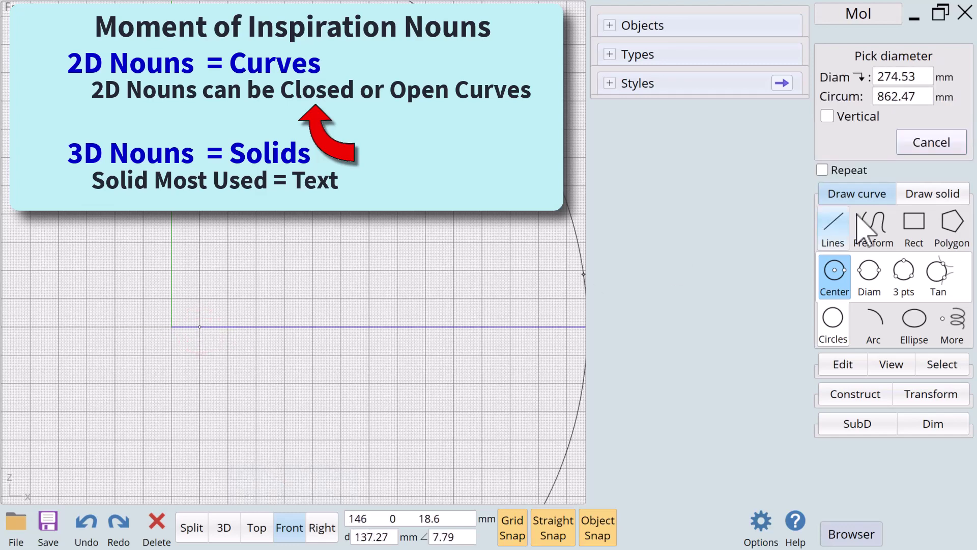
left_click(921, 79)
left_click(872, 159)
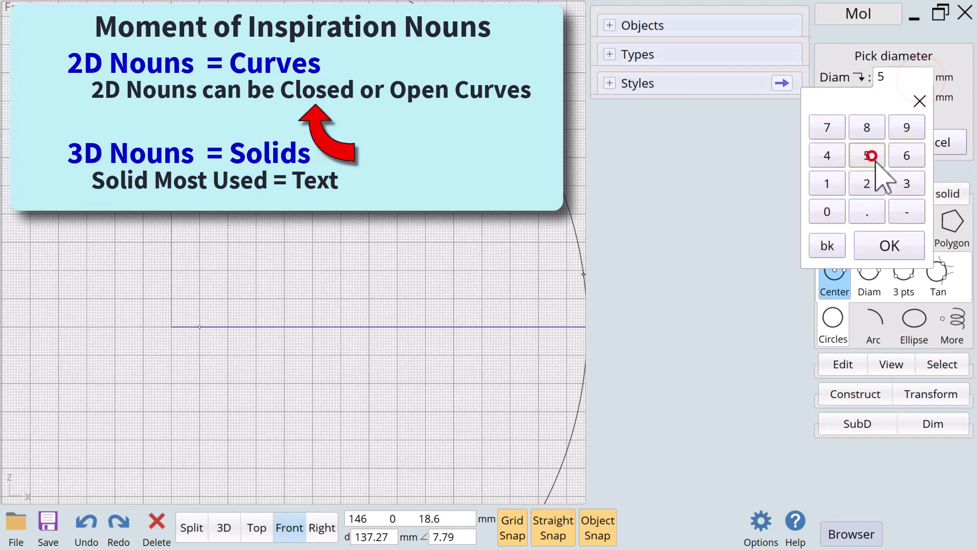
left_click(888, 245)
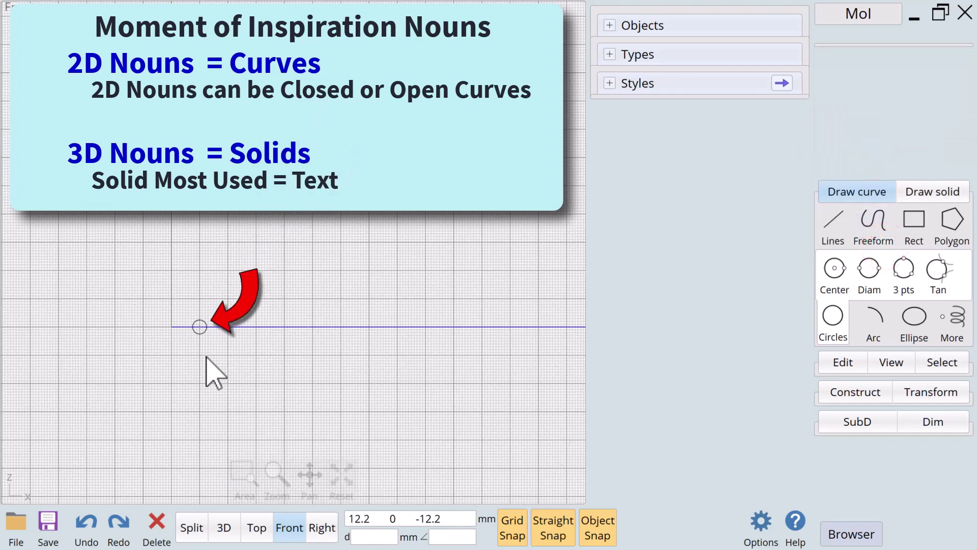
left_click(197, 335)
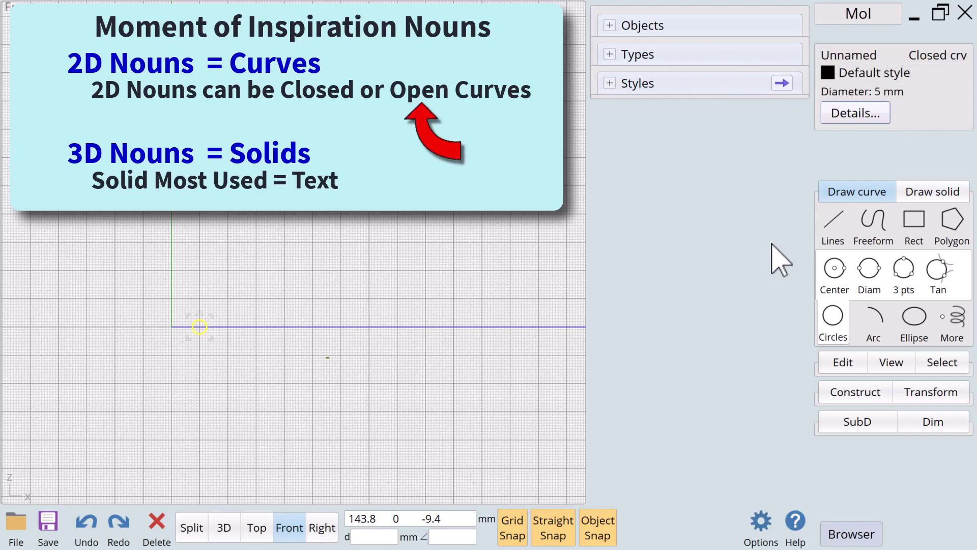
- Draw a three-point semicircular arc standing on the x axis
left_click(870, 324)
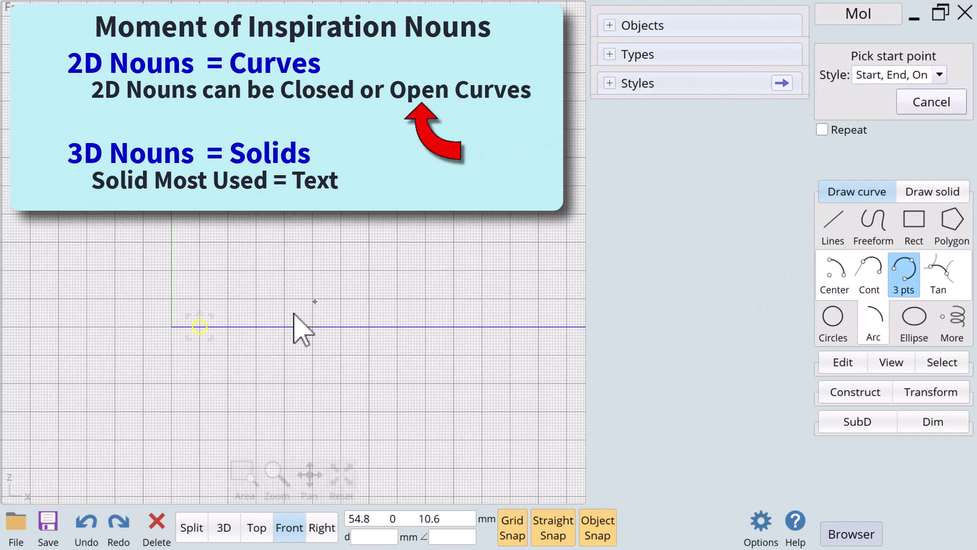
left_click(257, 327)
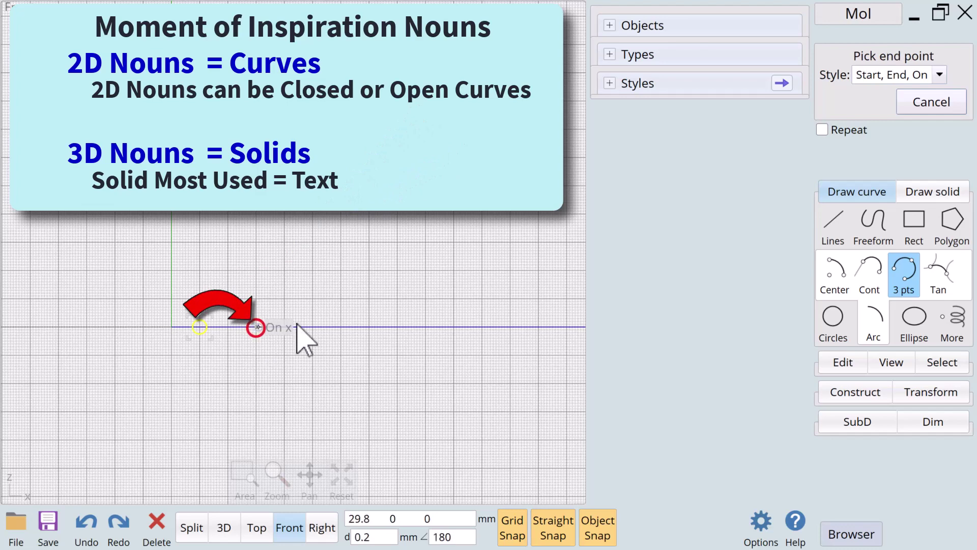
left_click(481, 327)
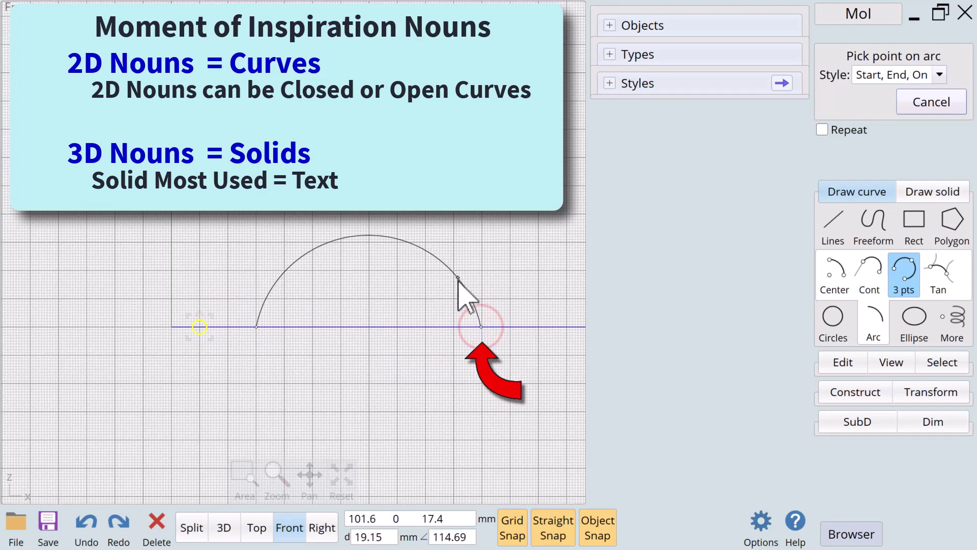
left_click(453, 271)
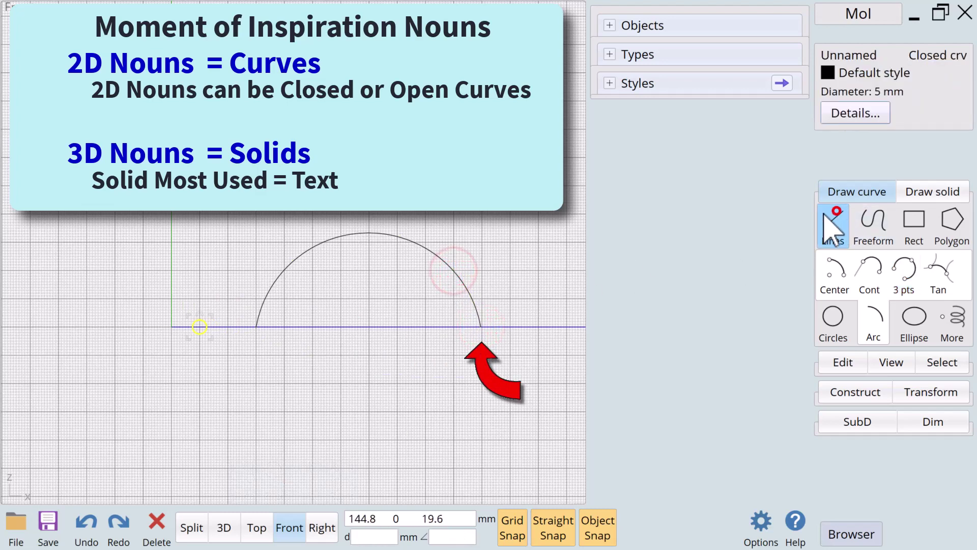
- Draw a vertical line rising straight up from the origin
left_click(832, 219)
left_click(173, 327)
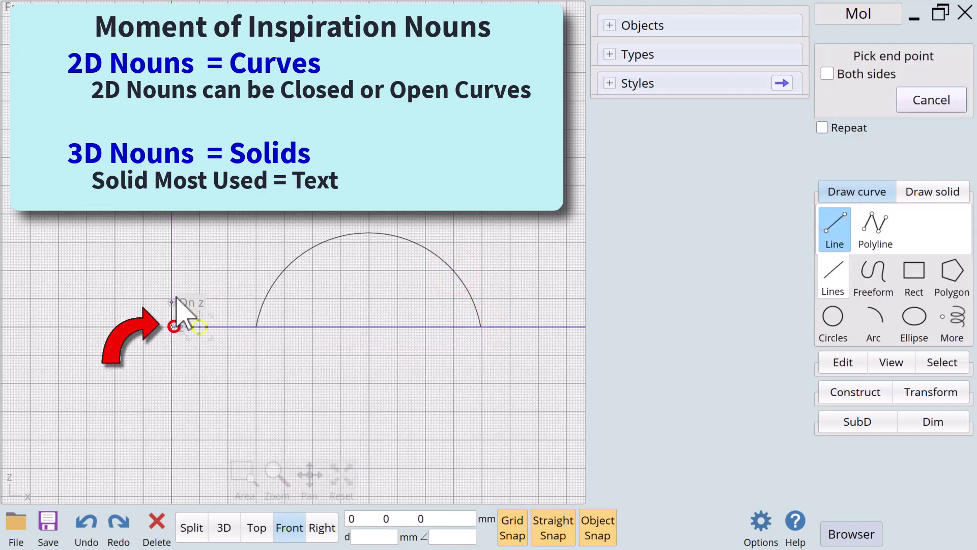
left_click(167, 234)
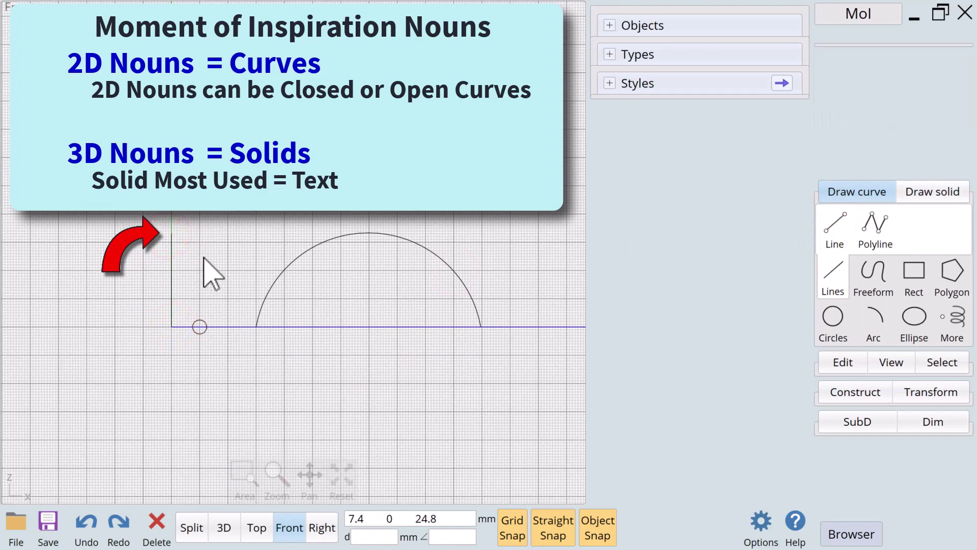
- Select the semicircular arc and open its Object properties details
left_click(327, 235)
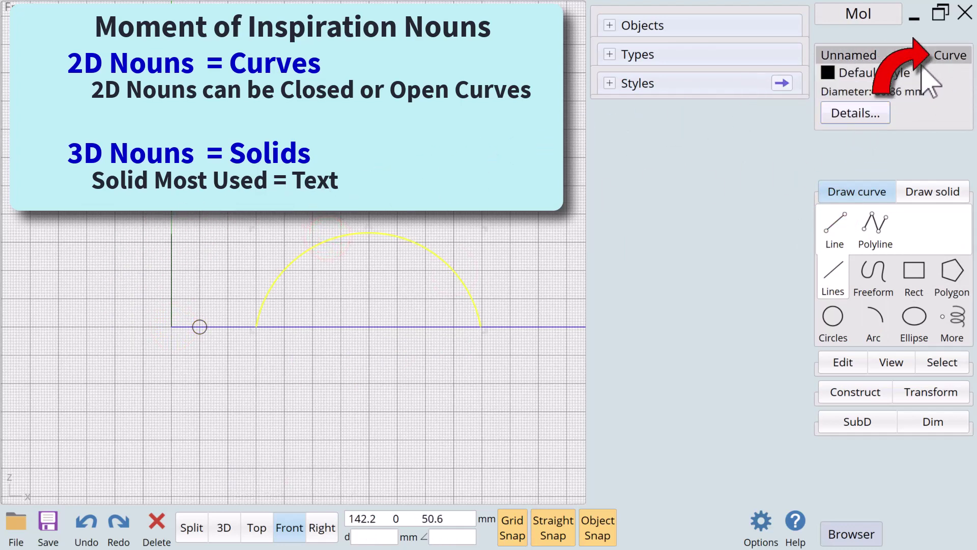
left_click(168, 260)
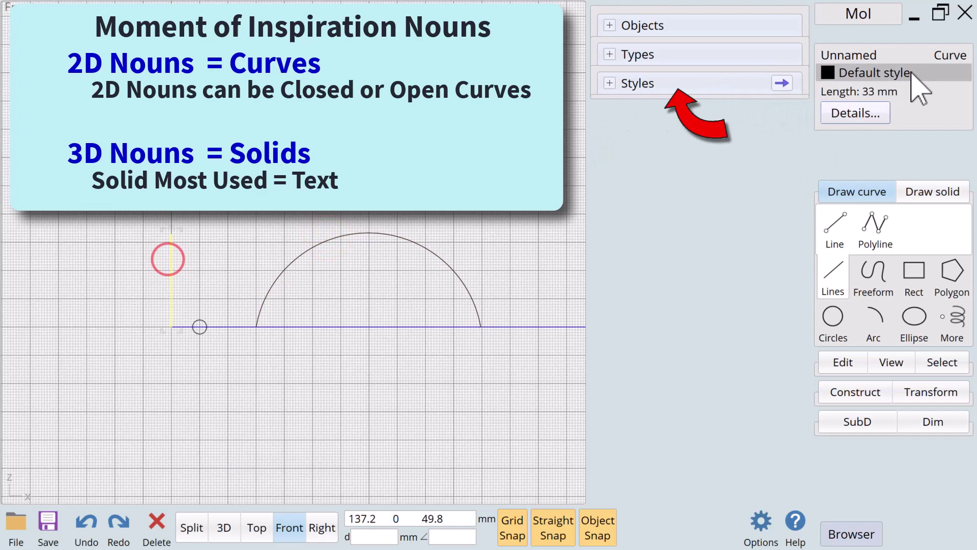
left_click(269, 169)
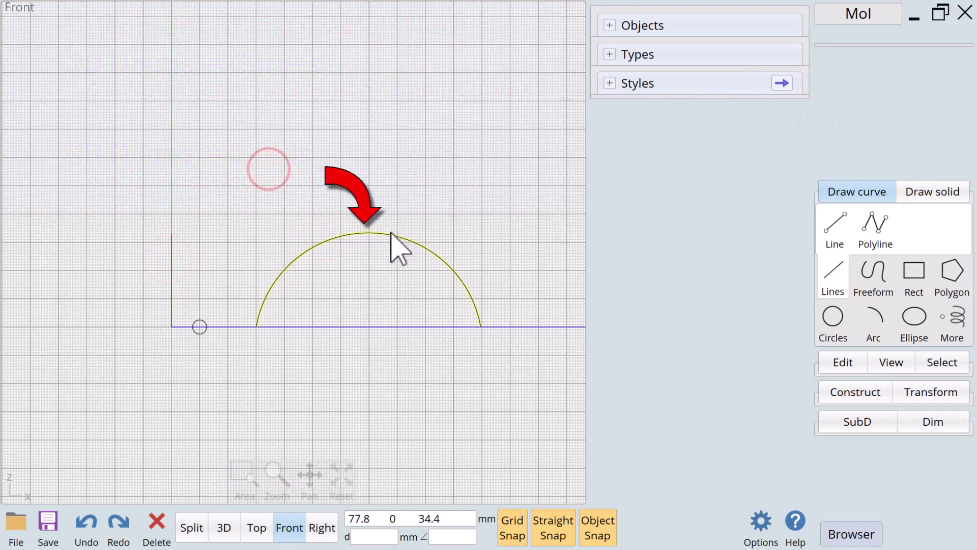
left_click(390, 234)
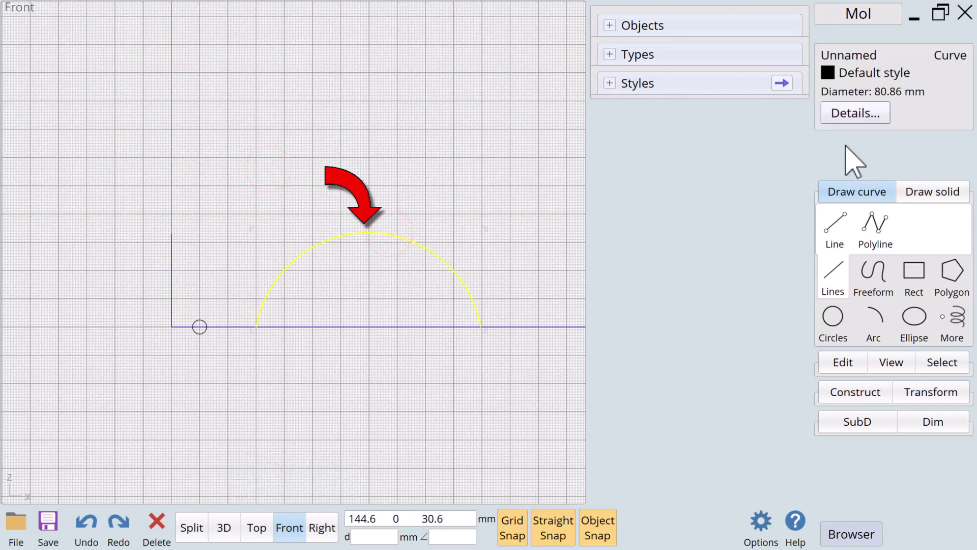
left_click(849, 113)
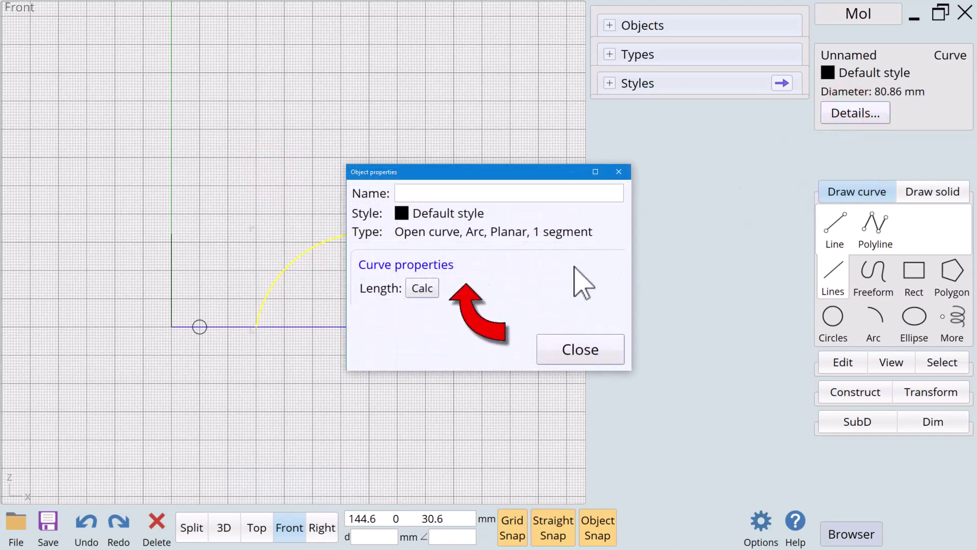
- Calculate the arc length as 112.73 mm and copy it to the clipboard
left_click(421, 288)
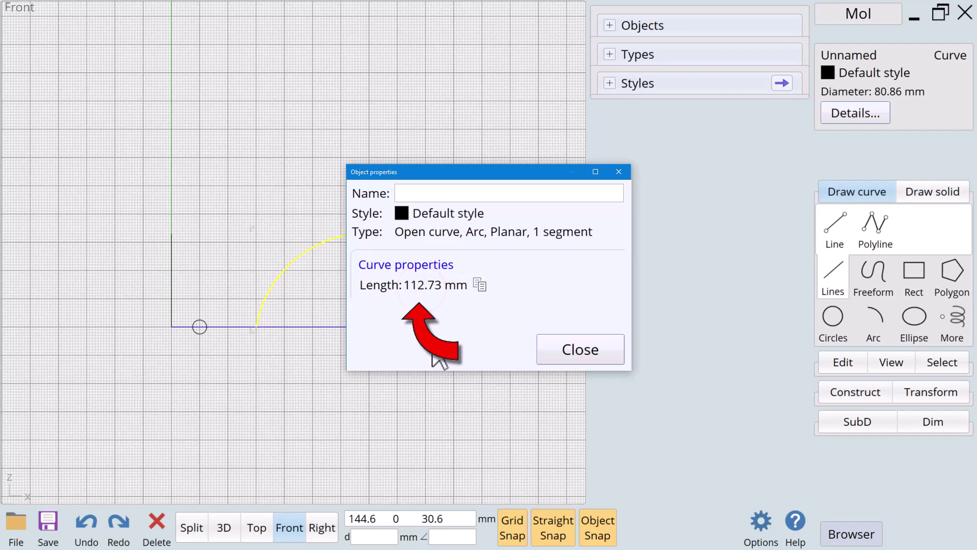
left_click(479, 285)
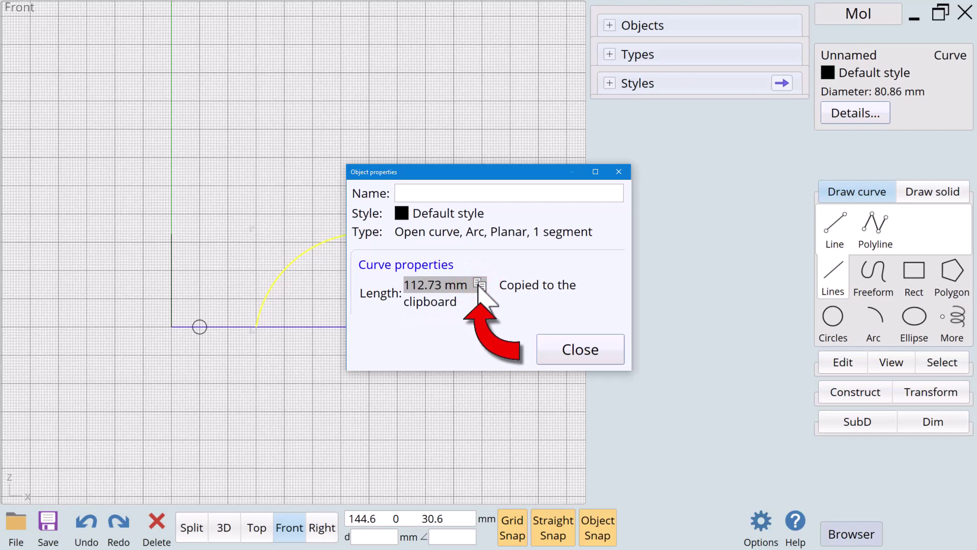
- Set the vertical line's length to the pasted 112.73 mm
left_click(590, 356)
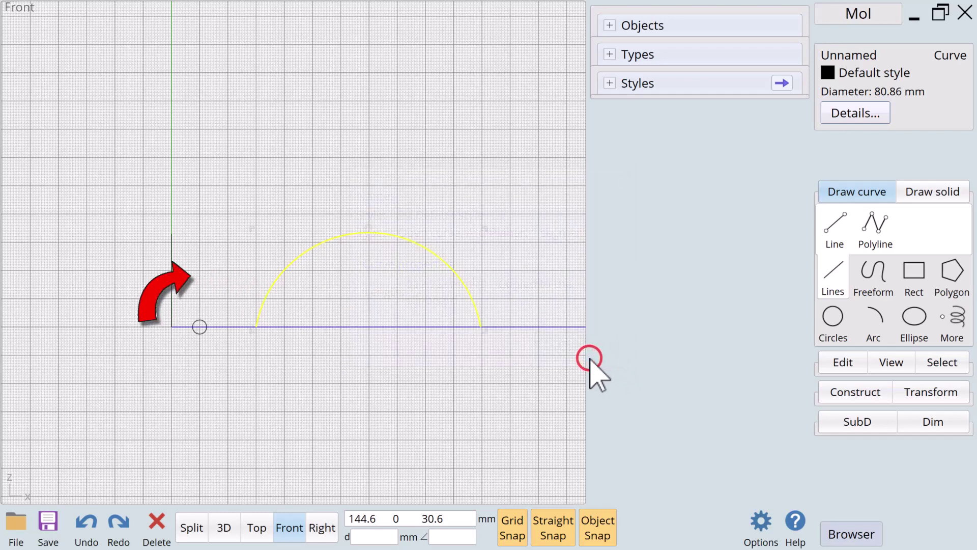
left_click(414, 342)
left_click(171, 279)
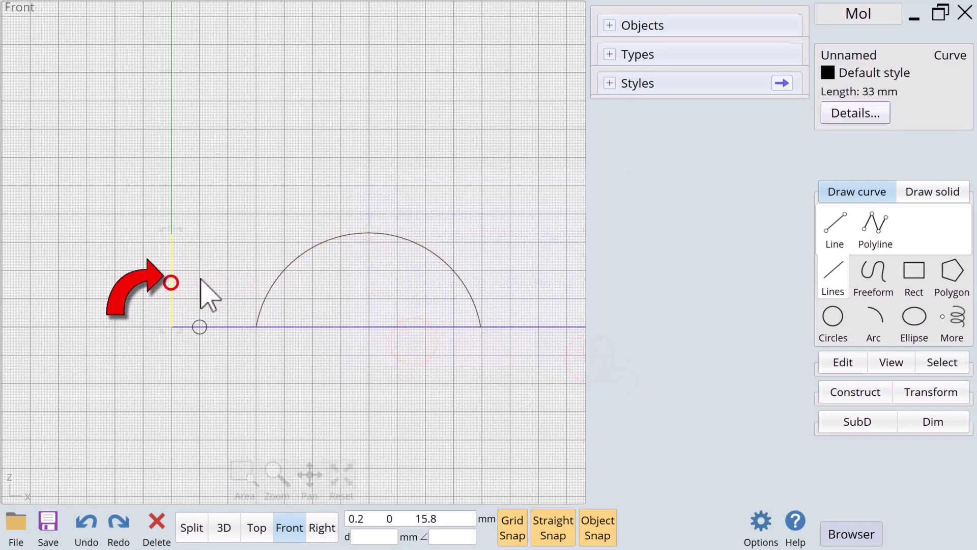
left_click(871, 92)
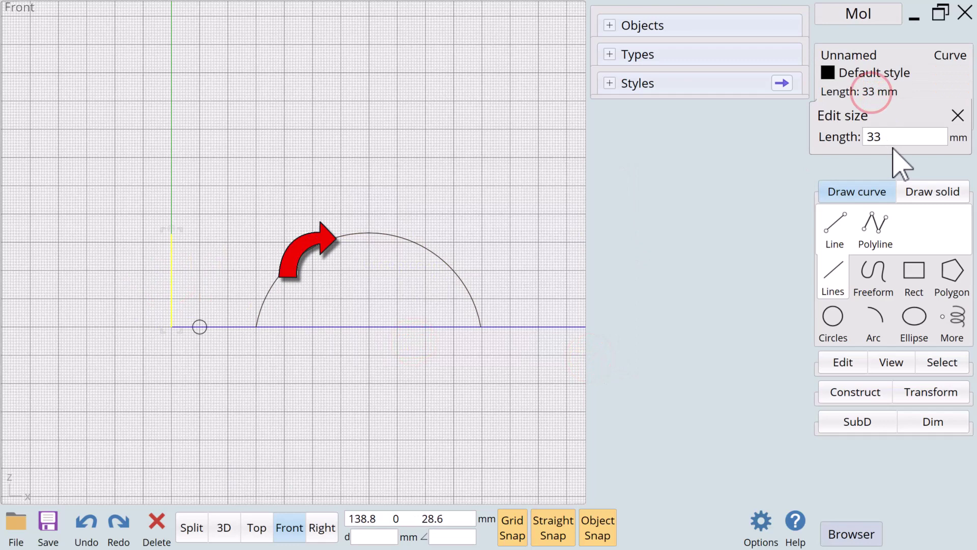
double_click(890, 134)
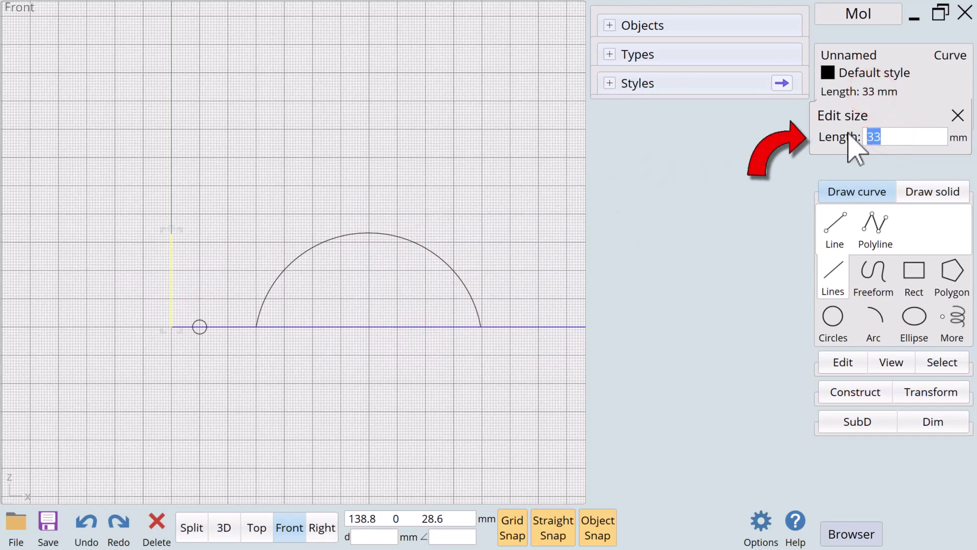
key("ctrl+v")
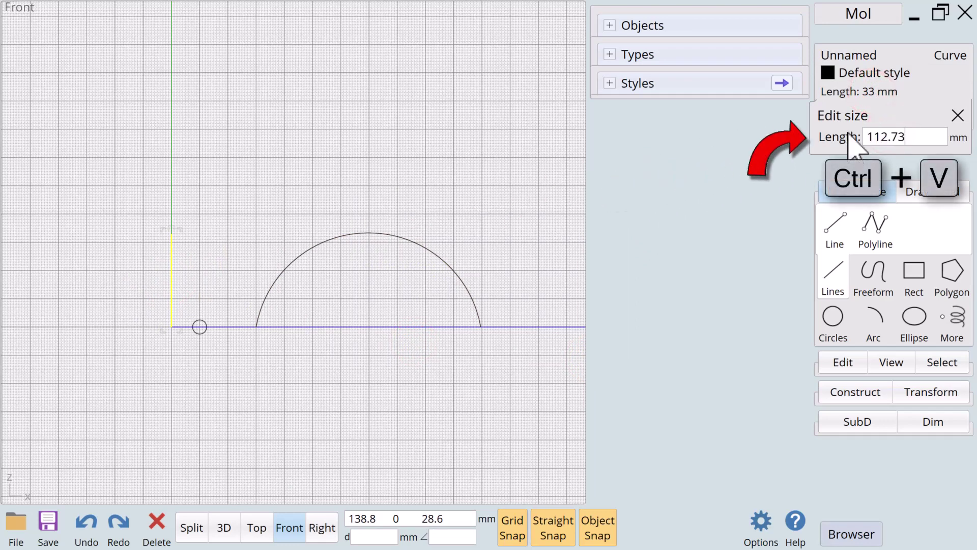
key("Return")
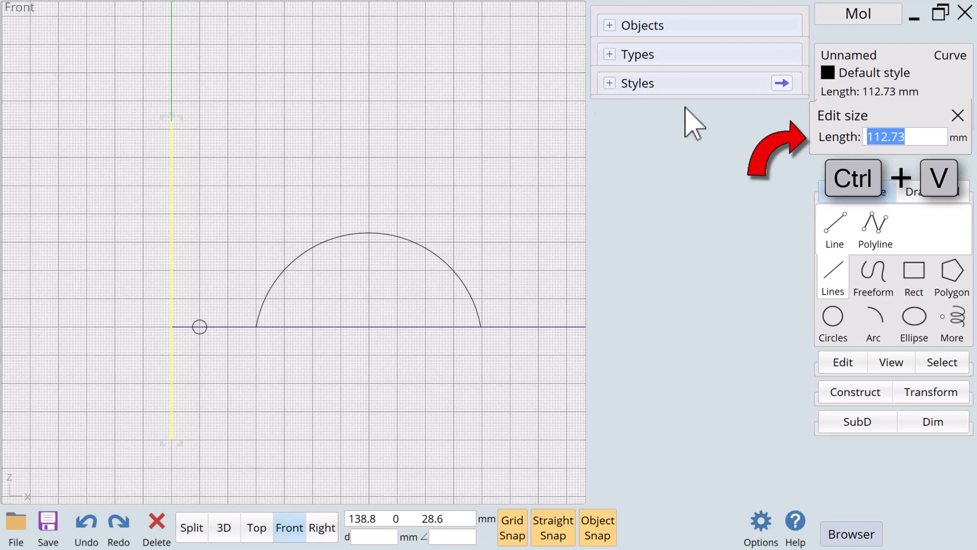
- Align the vertical line's bottom to the origin point
left_click(236, 178)
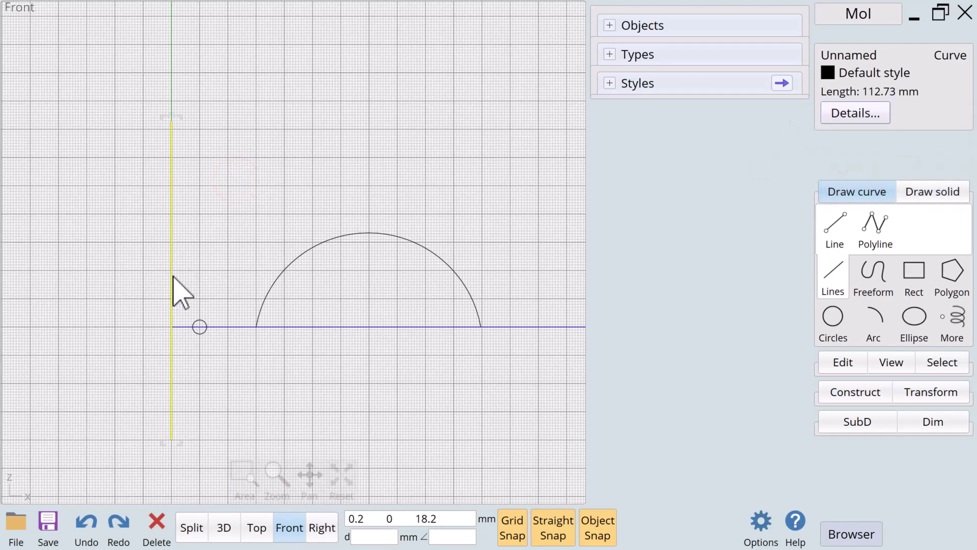
left_click(189, 275)
left_click(171, 270)
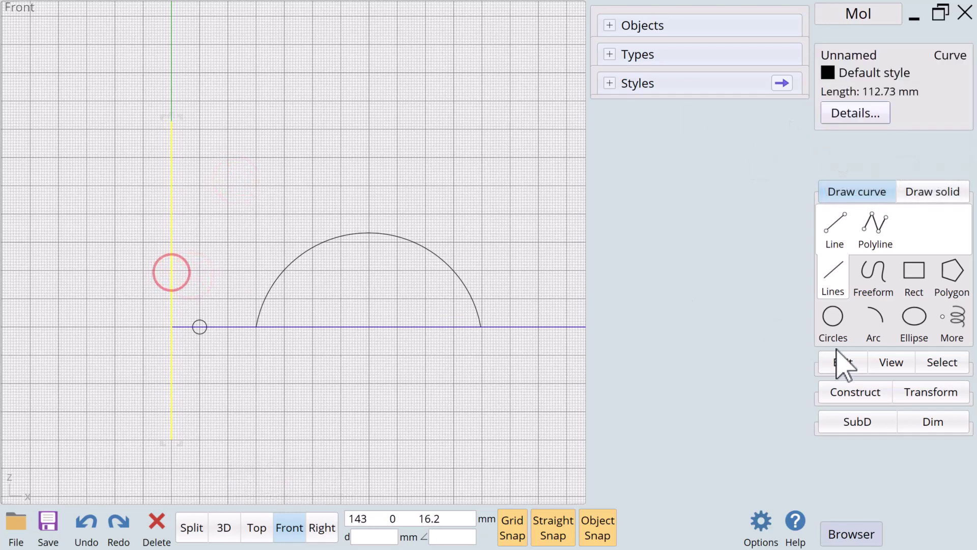
left_click(922, 393)
left_click(914, 316)
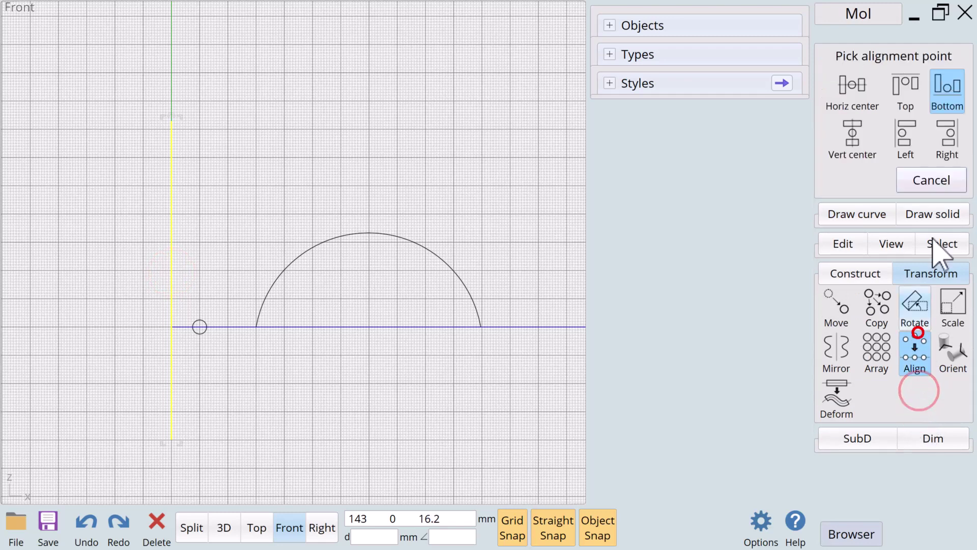
left_click(950, 88)
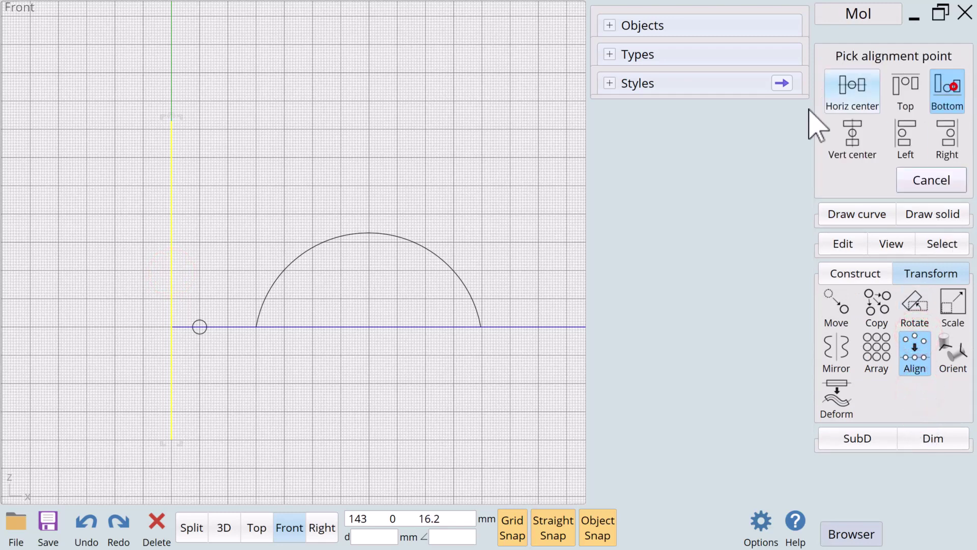
left_click(207, 325)
left_click(264, 348)
- Start the Helix tool from the Draw curve panel's extra curve options
scroll(357, 381, "down", 2)
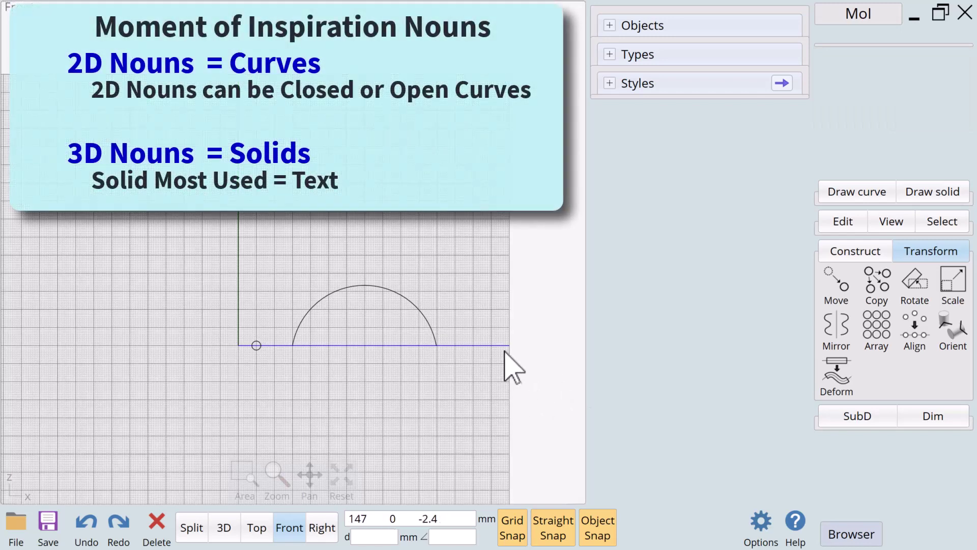
scroll(504, 350, "up", 1)
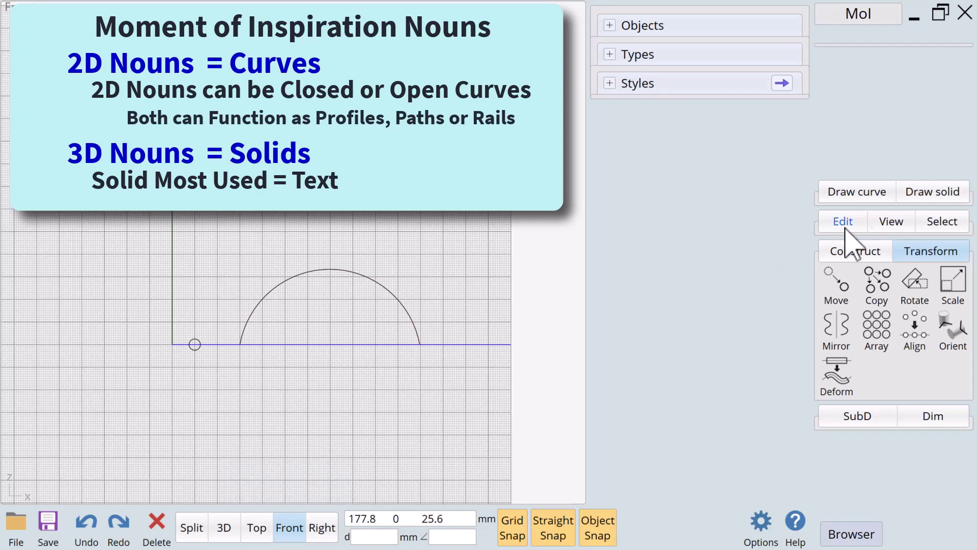
left_click(851, 193)
left_click(955, 264)
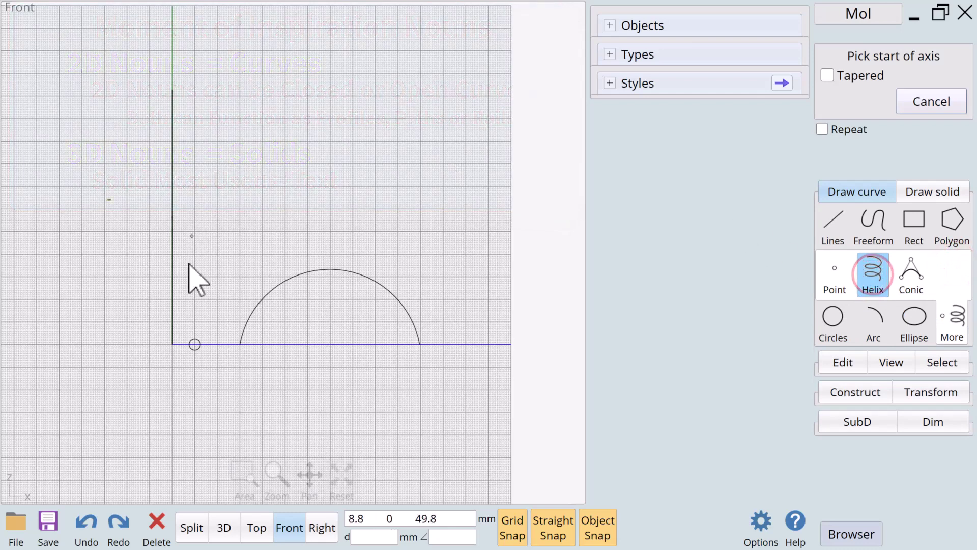
- Draw a 12-turn helix along the vertical line from the origin to its top
left_click(172, 344)
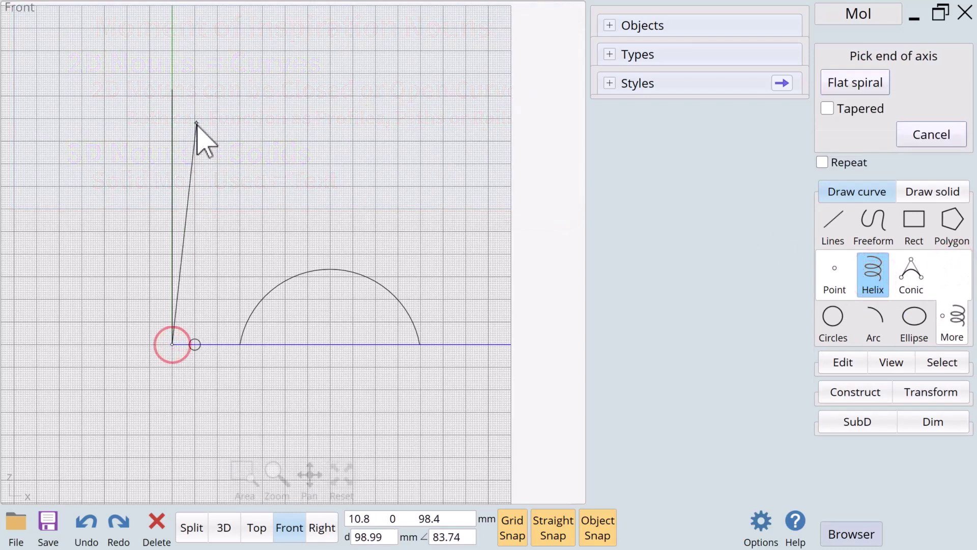
left_click(172, 90)
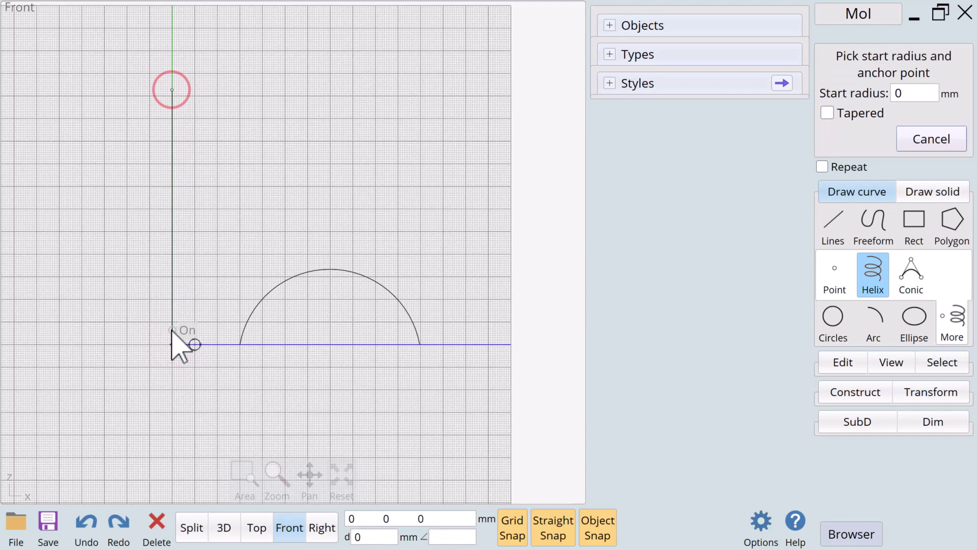
left_click(194, 344)
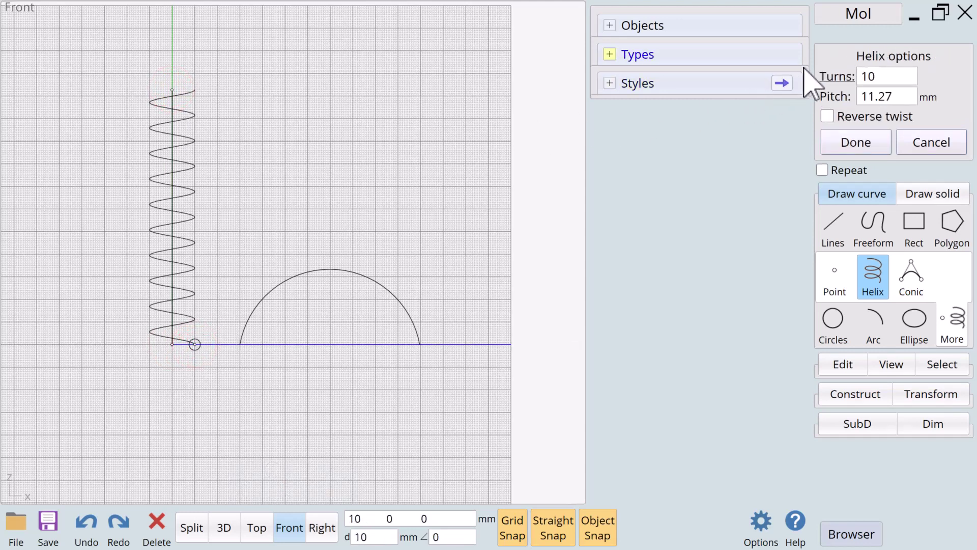
left_click(877, 77)
left_click(811, 183)
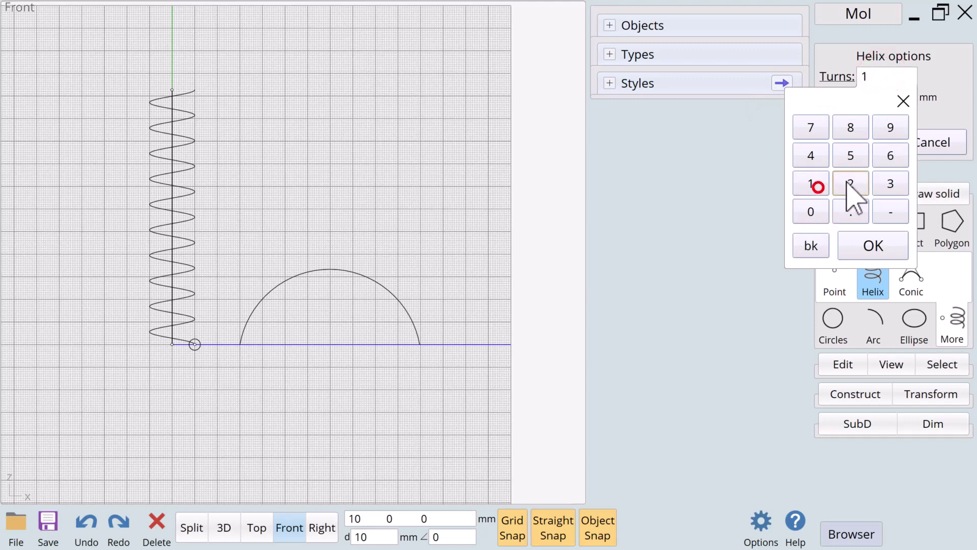
left_click(848, 183)
left_click(866, 244)
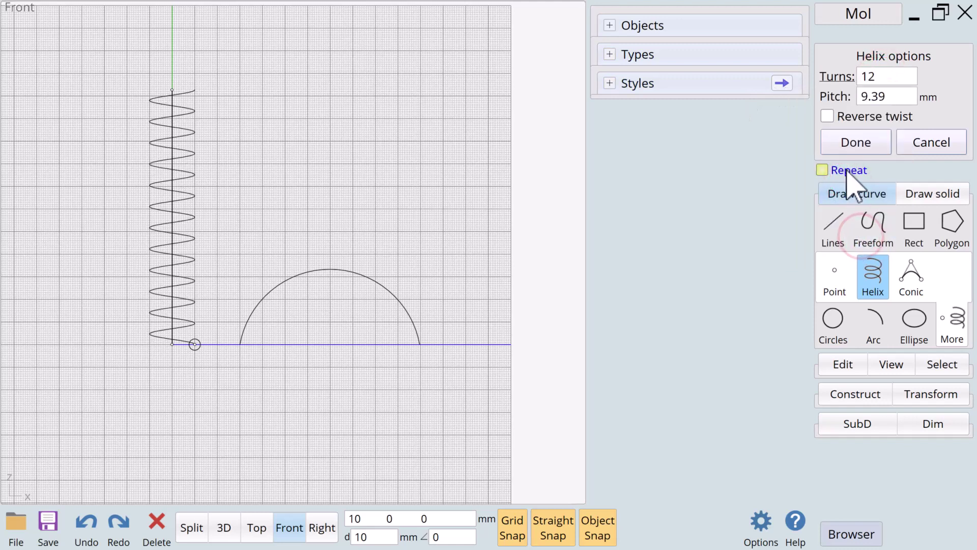
left_click(855, 142)
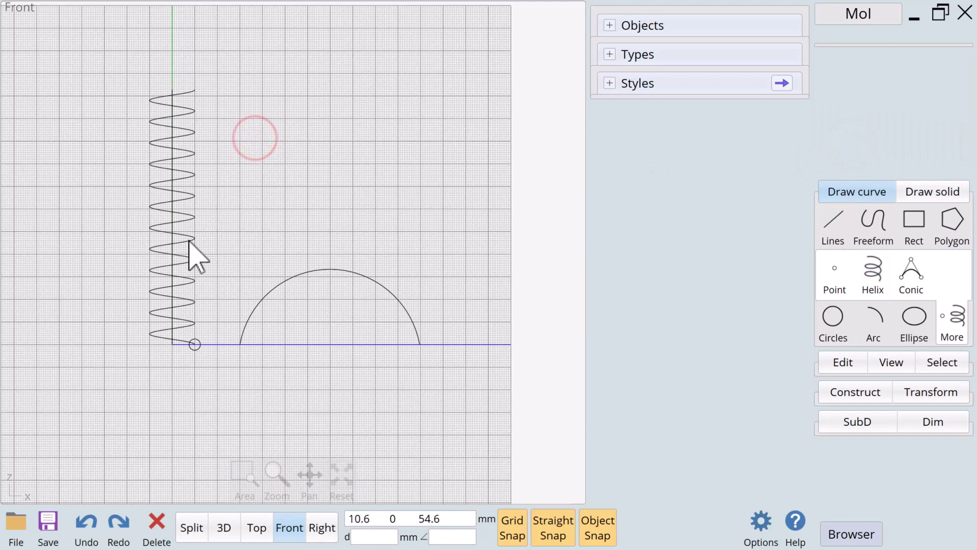
- Sweep the 5 mm circle along the helix into a coiled spring solid
left_click(199, 347)
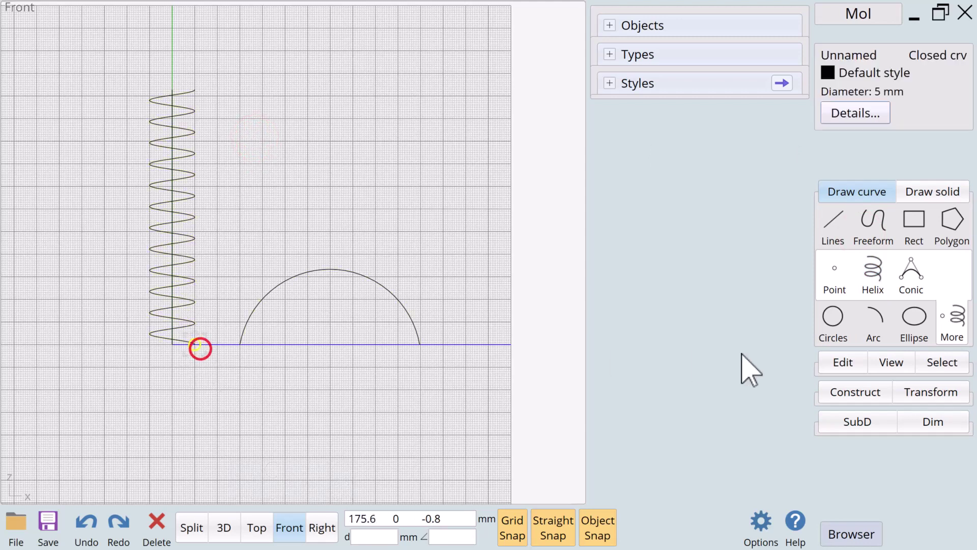
left_click(856, 392)
left_click(954, 341)
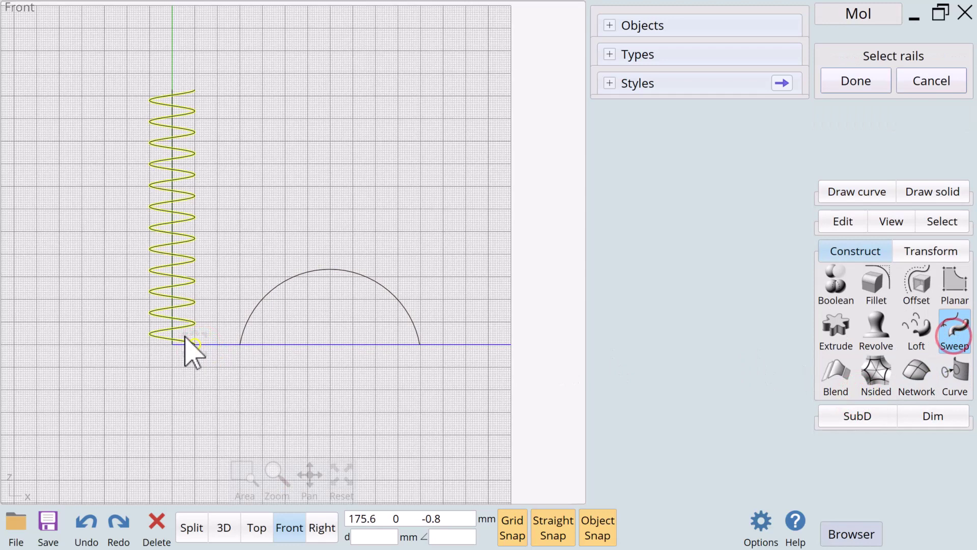
left_click(184, 310)
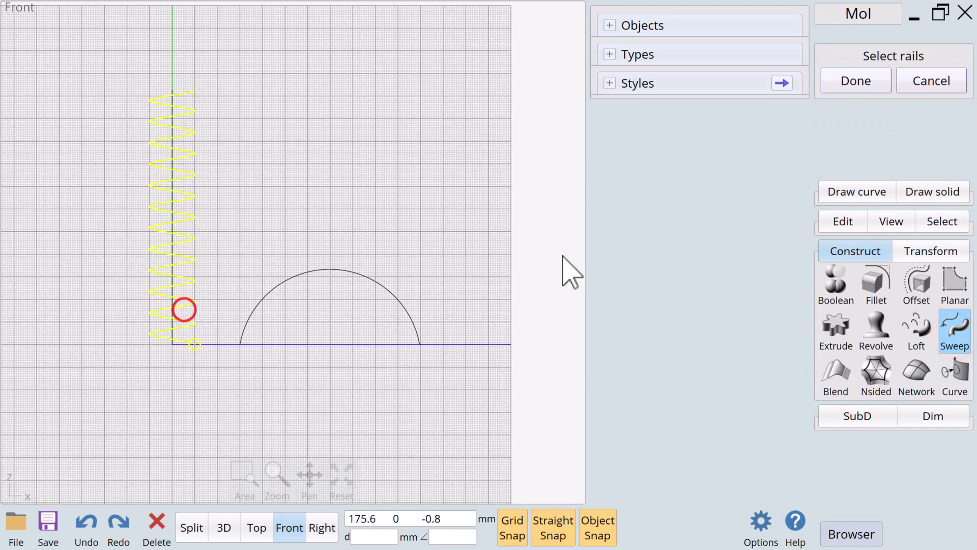
left_click(859, 79)
left_click(856, 196)
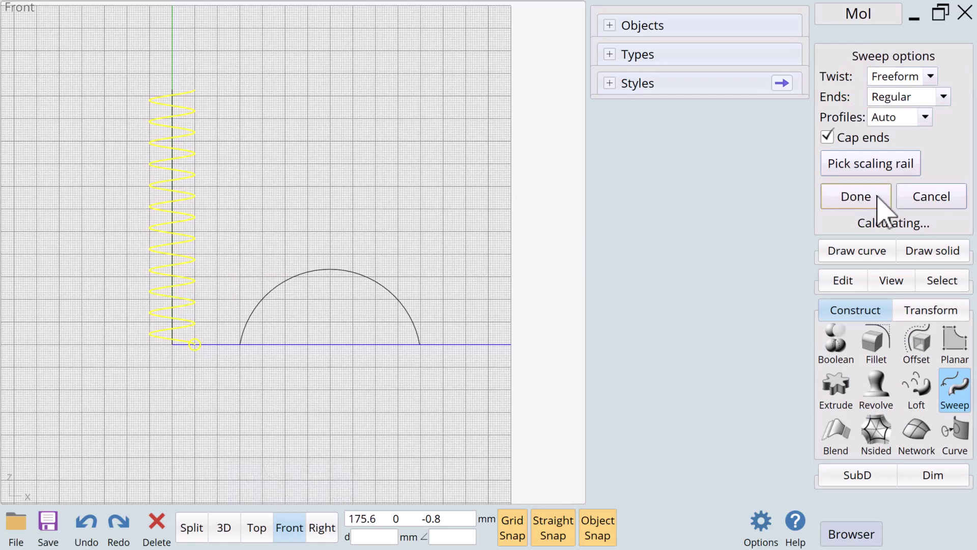
left_click(875, 199)
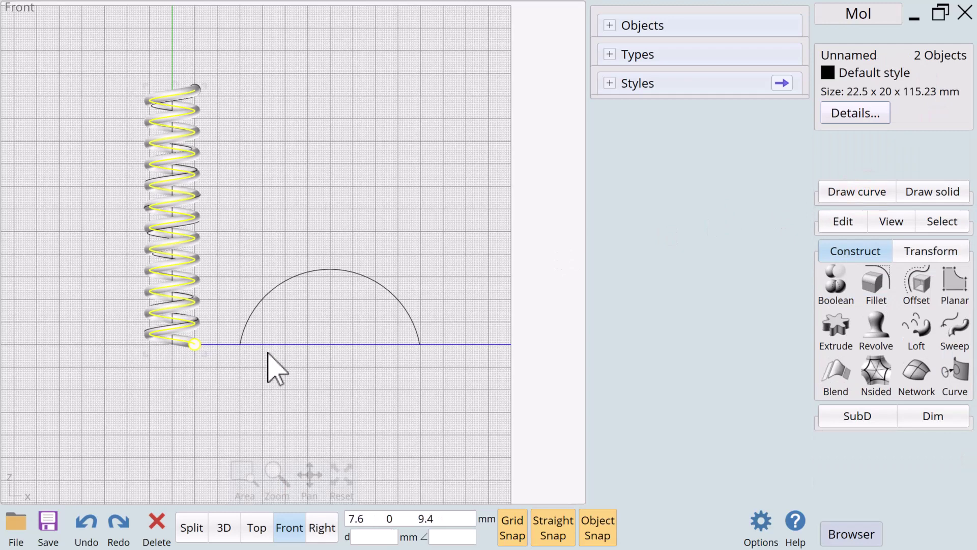
left_click(272, 199)
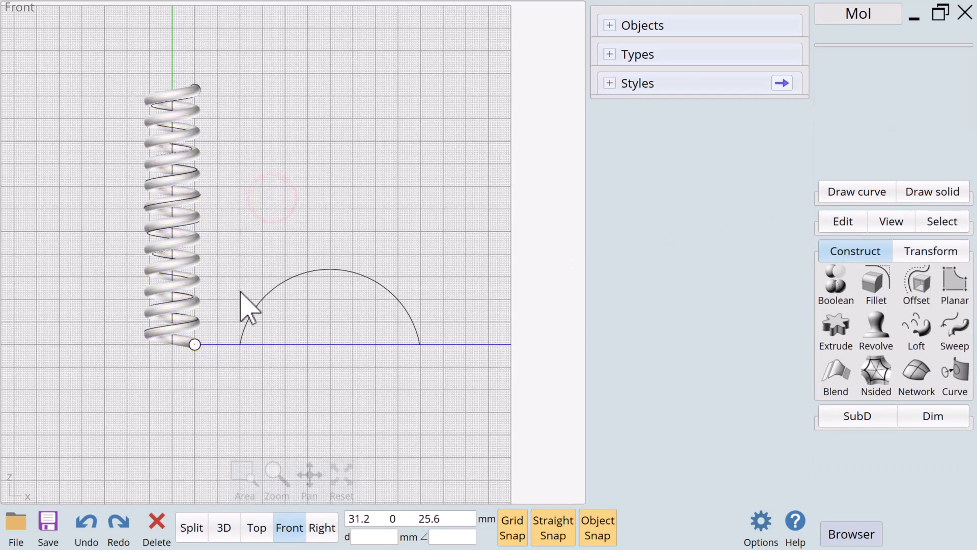
- Flow the spring solid from its straight base line onto the semicircular arc
left_click(193, 331)
left_click(193, 331)
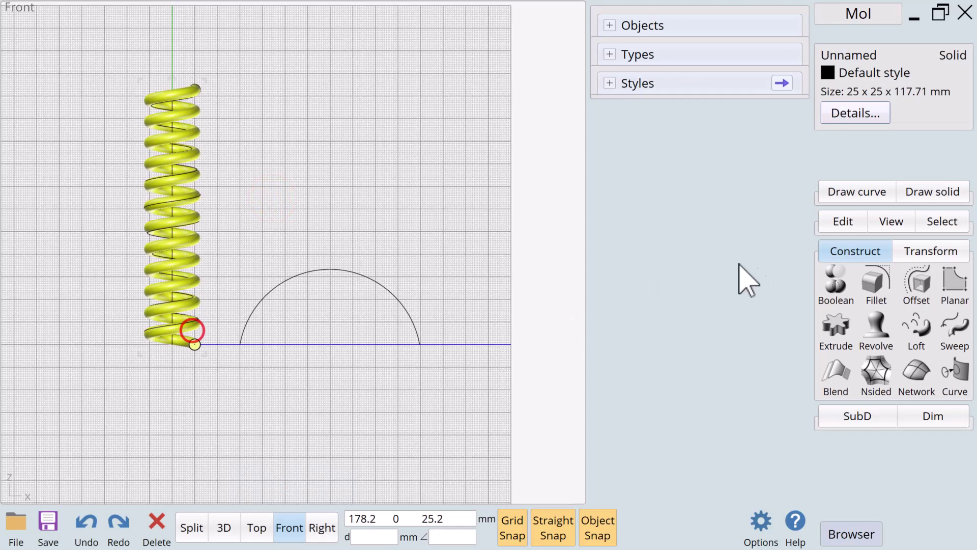
left_click(935, 251)
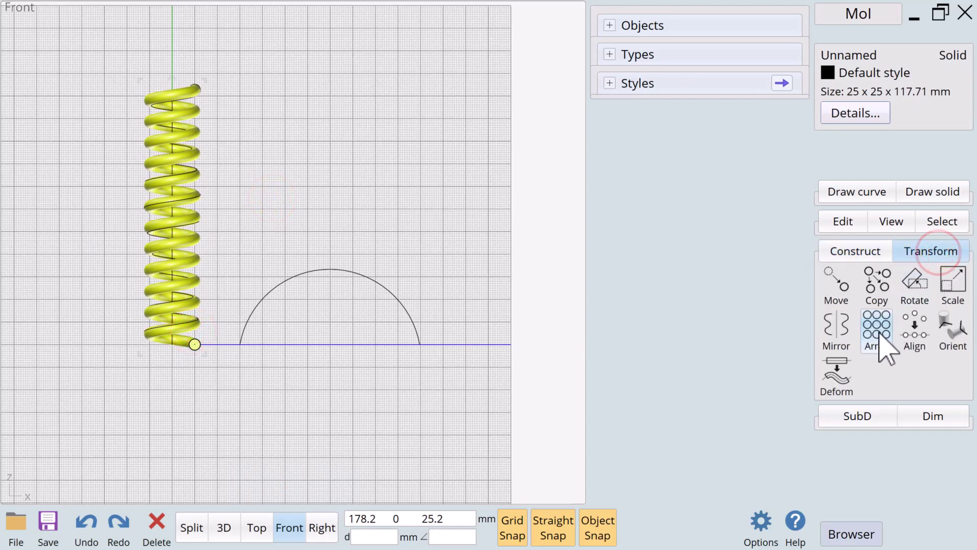
left_click(836, 374)
left_click(835, 380)
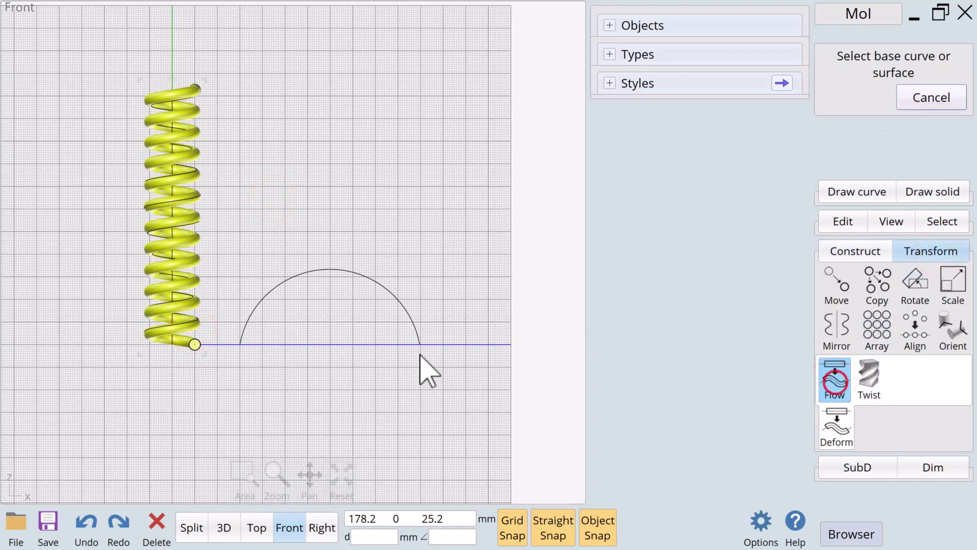
left_click(170, 343)
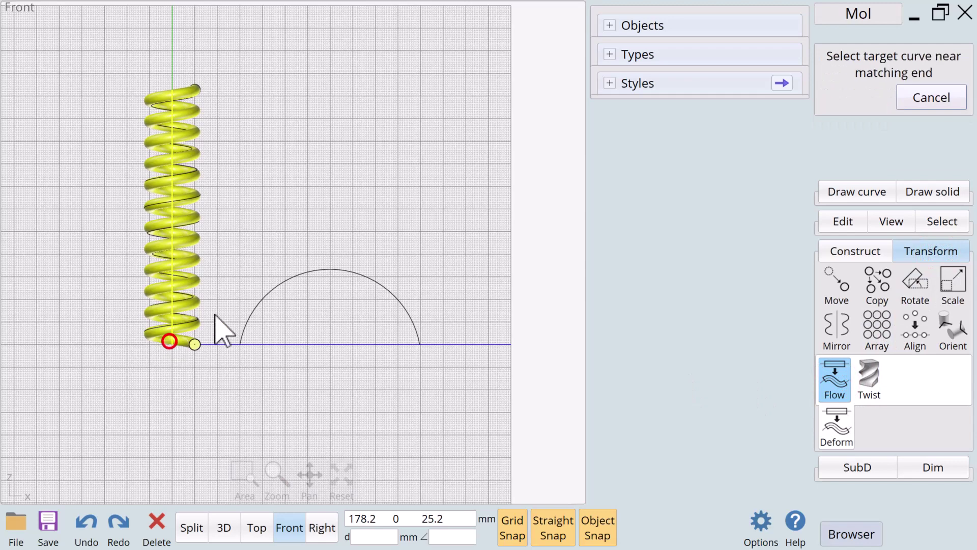
left_click(267, 294)
left_click(866, 137)
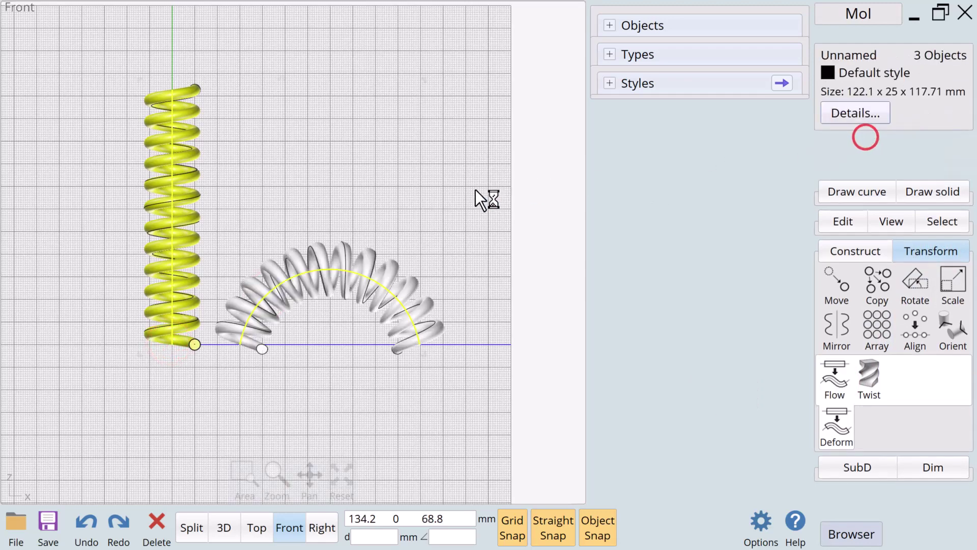
left_click(492, 154)
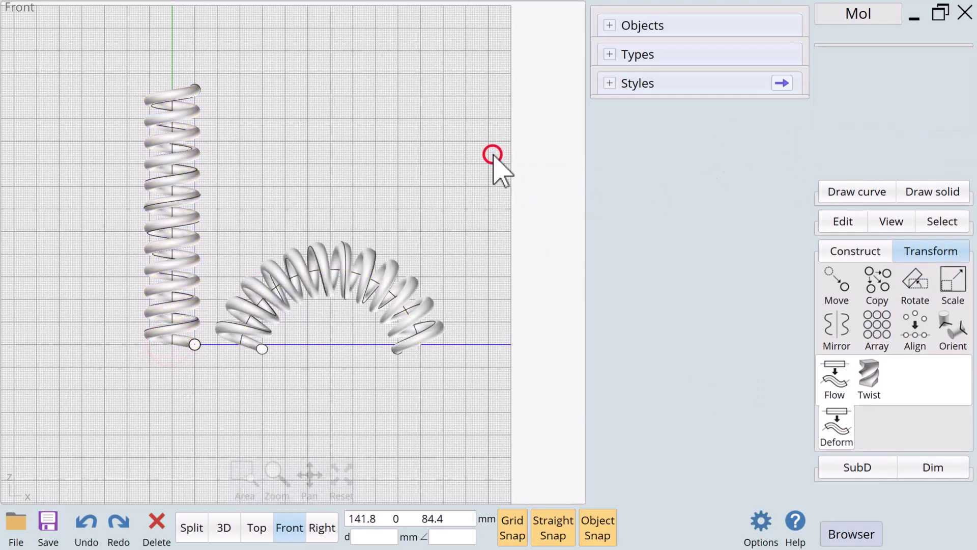
left_click(348, 252)
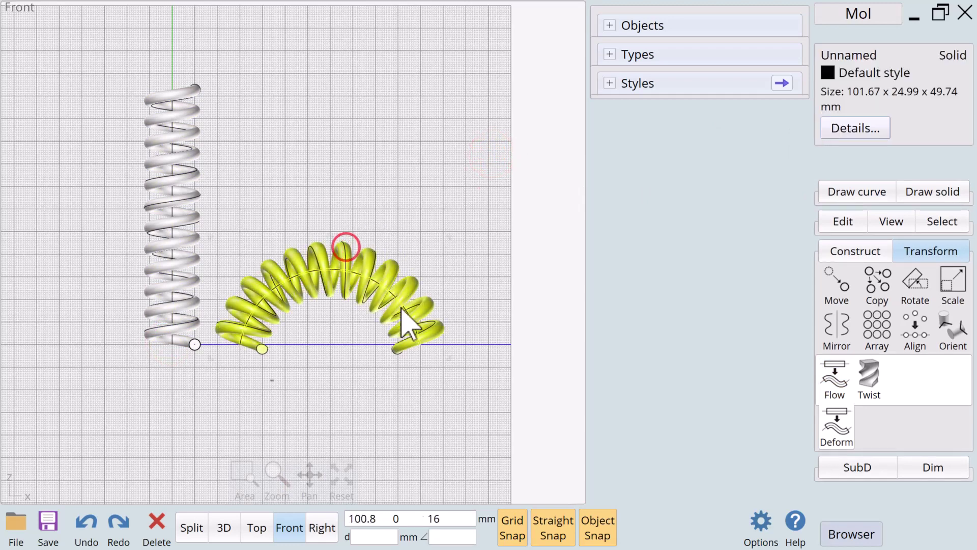
scroll(404, 318, "up", 3)
scroll(438, 320, "down", 1)
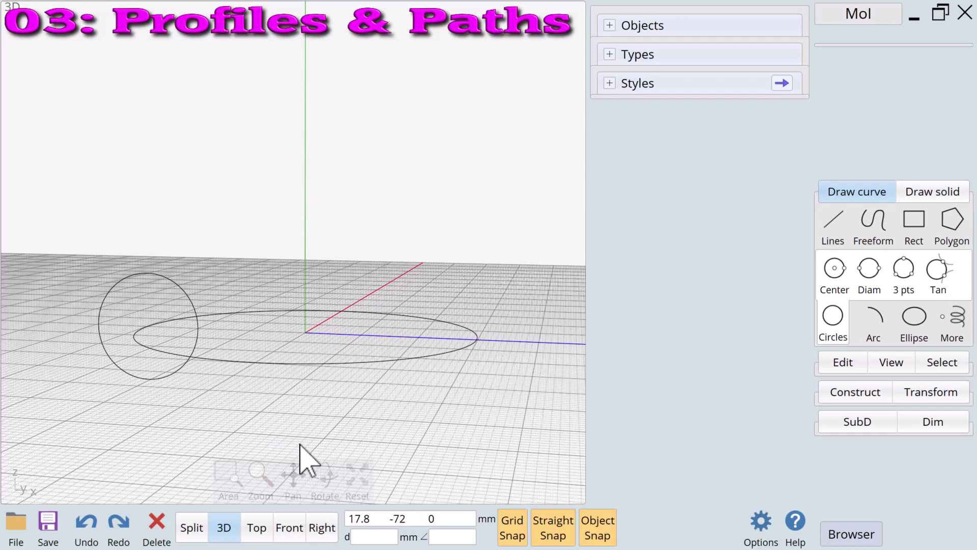
- Check the scene in Front and 3D views, then select the 19.6 mm upright circle
left_click(290, 527)
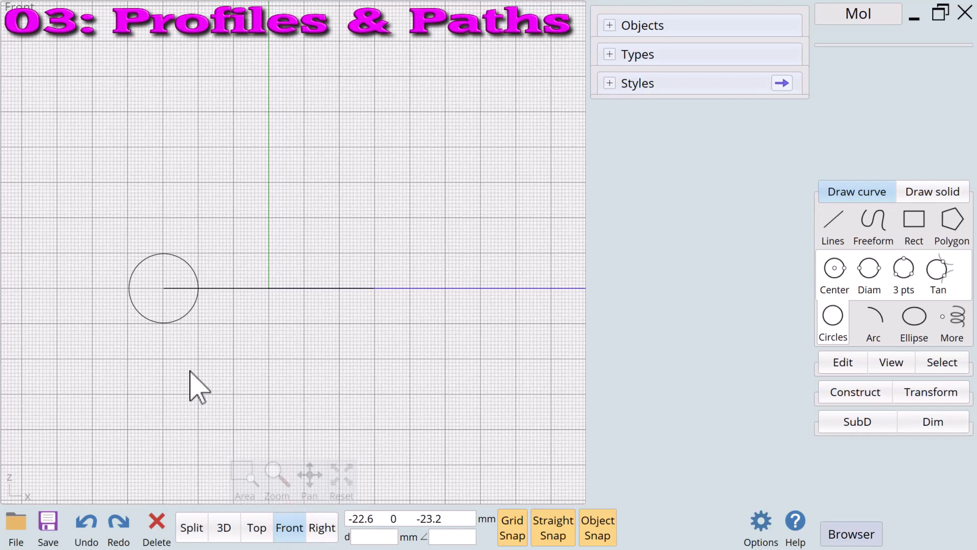
left_click(170, 321)
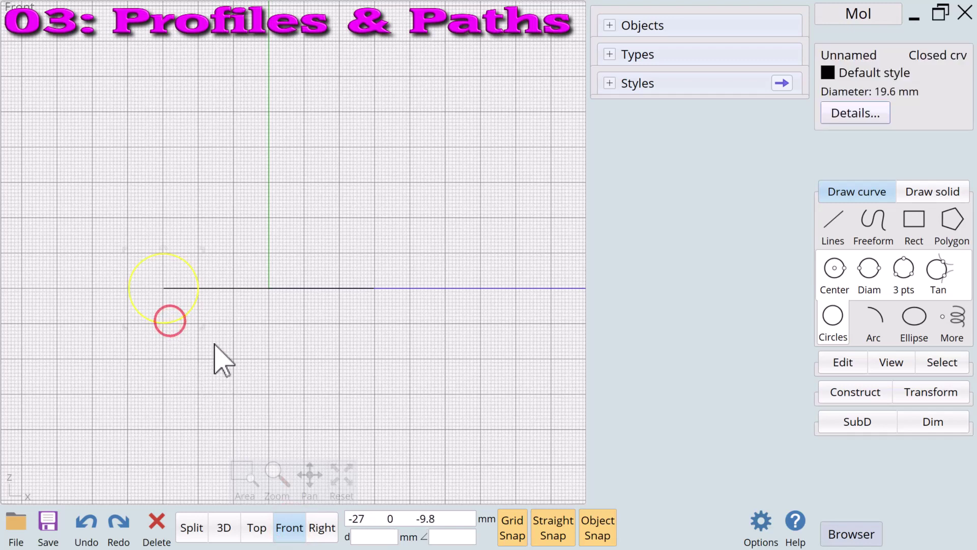
left_click(222, 528)
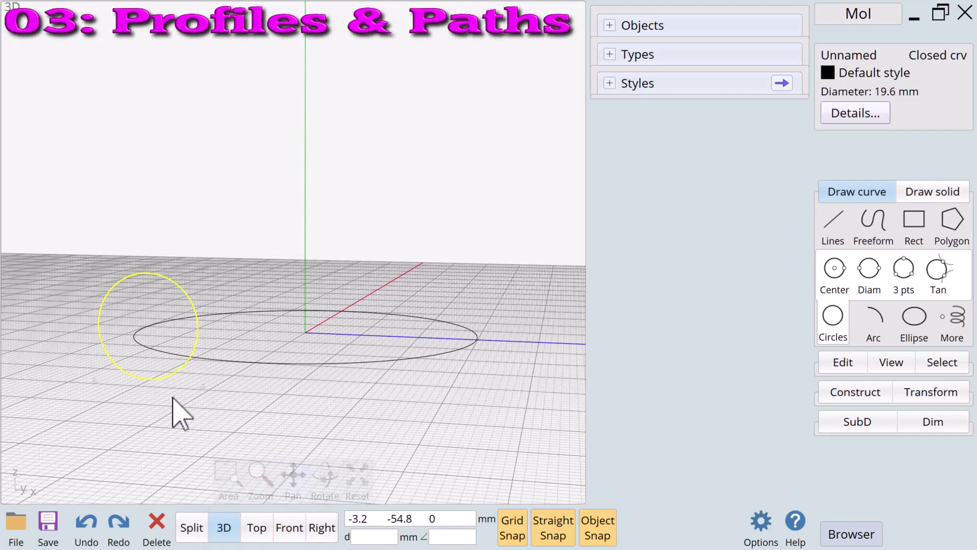
left_click(297, 363)
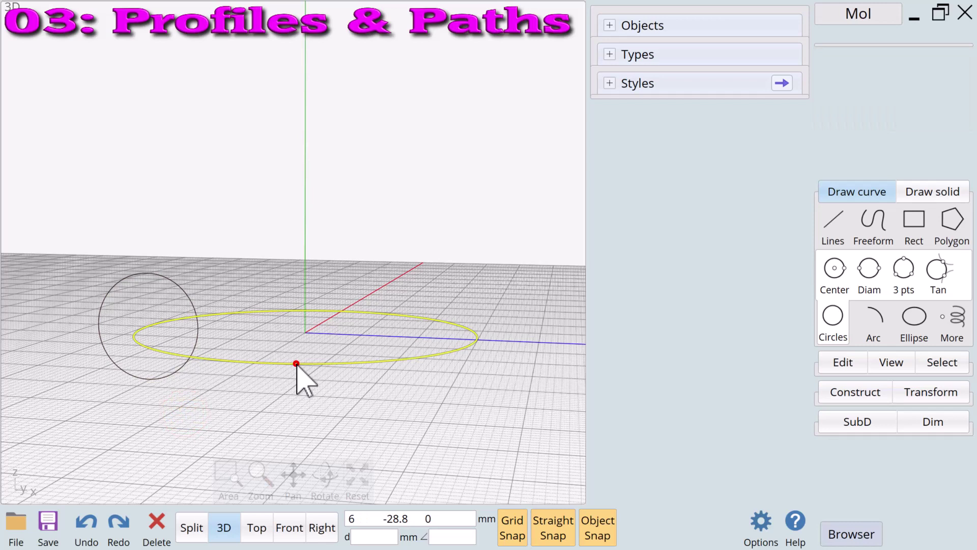
left_click(353, 442)
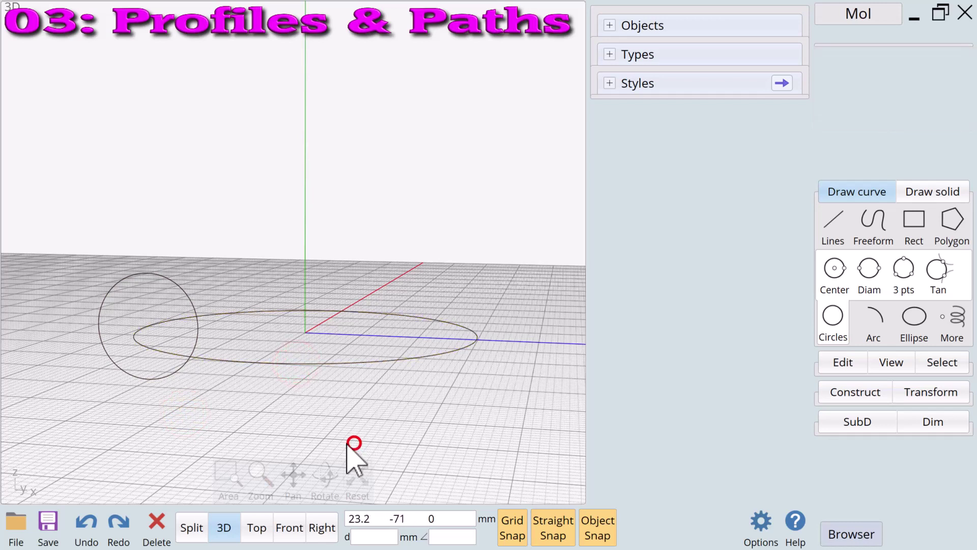
left_click(169, 377)
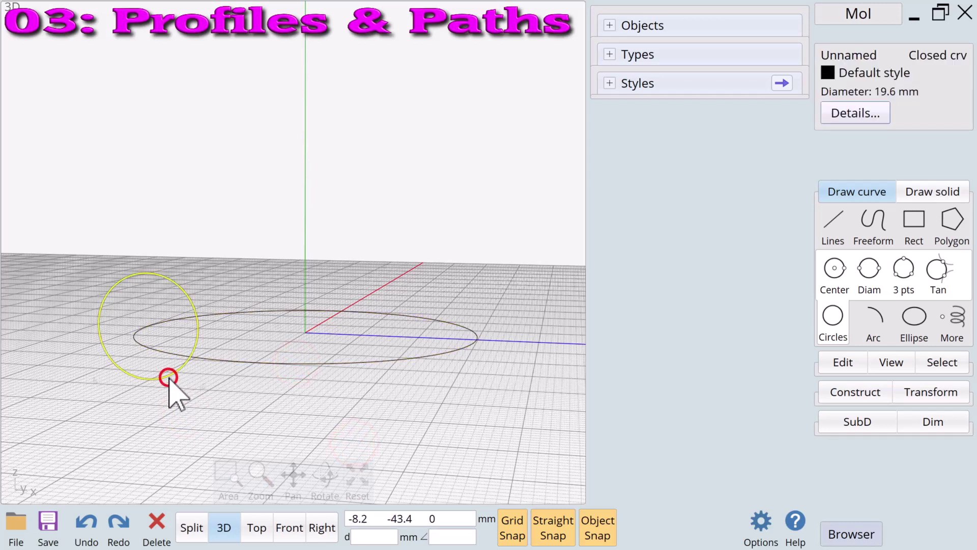
- Sweep the small circle using the flat ellipse as the rail
left_click(851, 385)
left_click(954, 328)
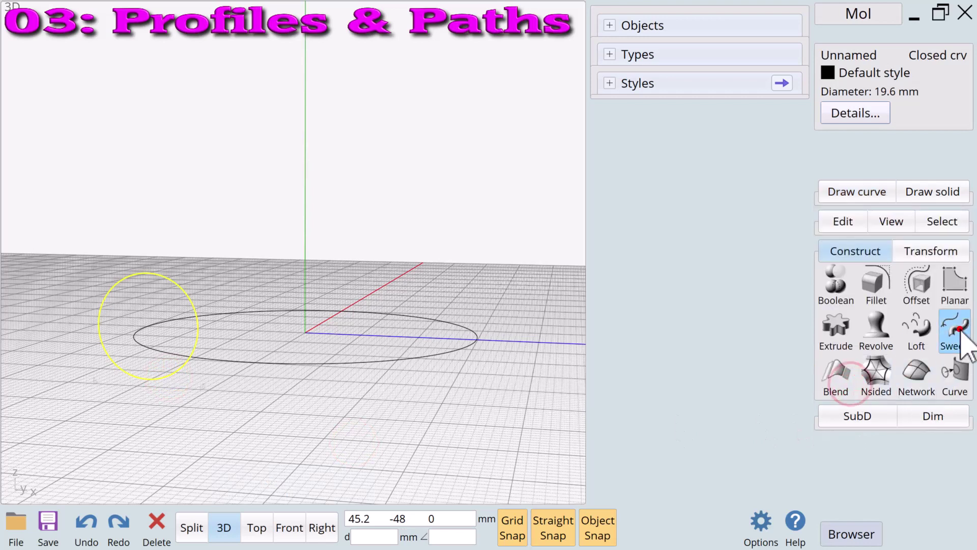
left_click(361, 362)
left_click(836, 80)
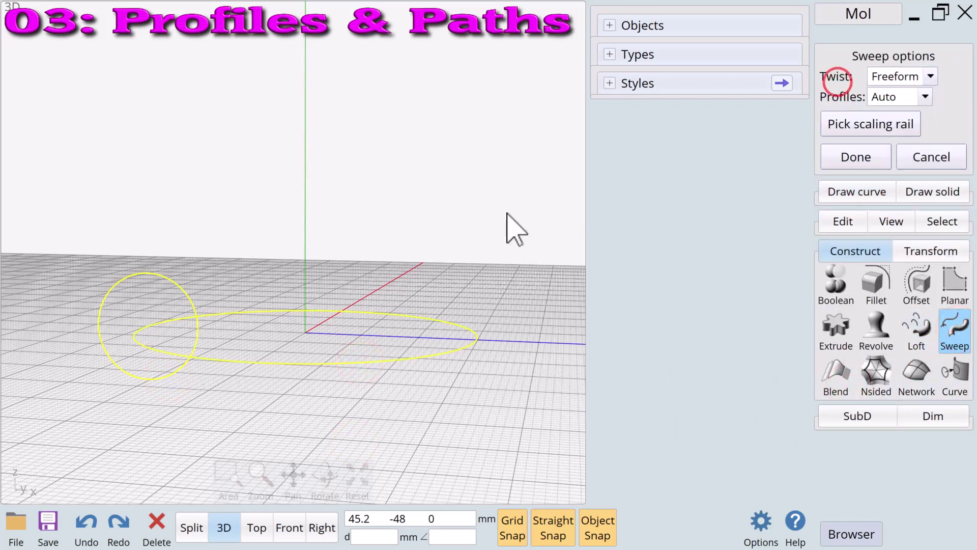
- Finish the torus sweep, then select the 40 mm circle in the Top view
left_click_drag(327, 476, 324, 508)
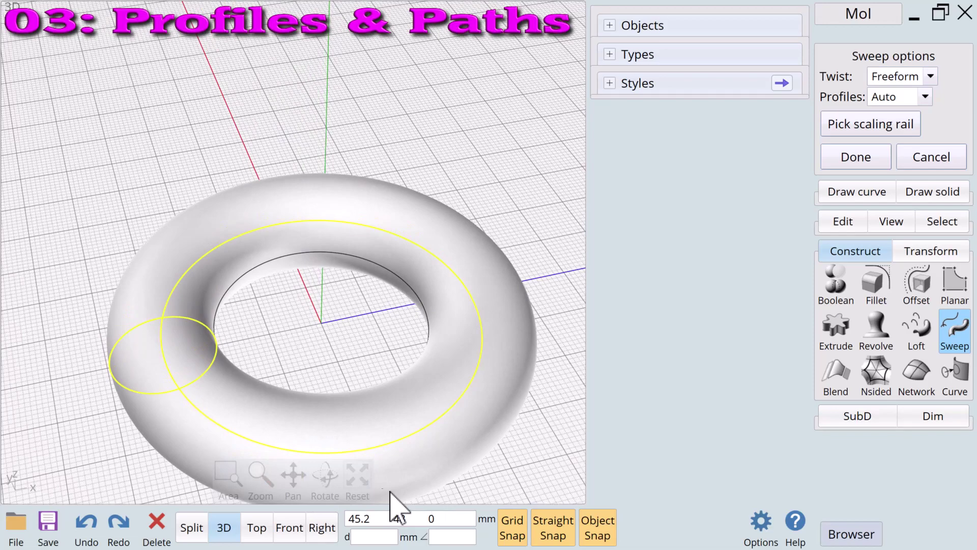
left_click_drag(293, 476, 292, 488)
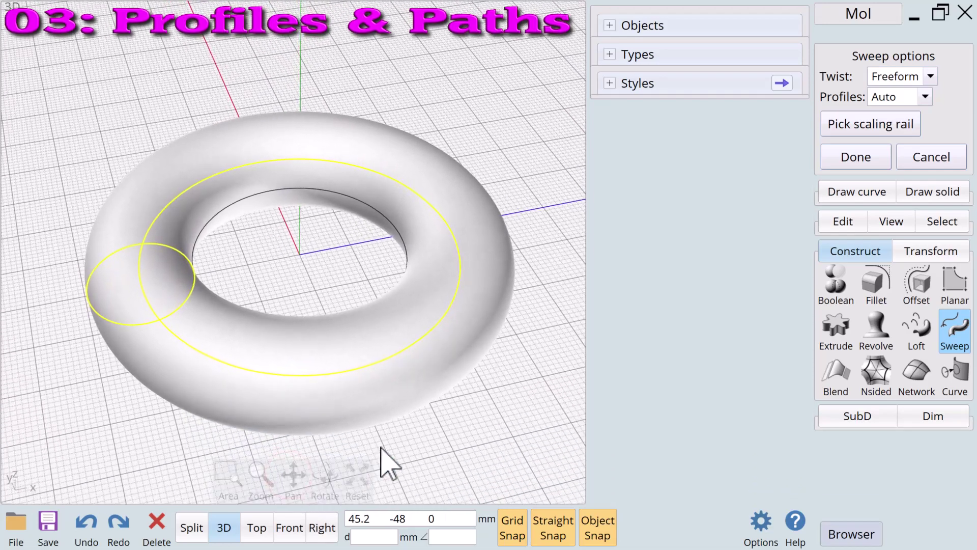
left_click(381, 447)
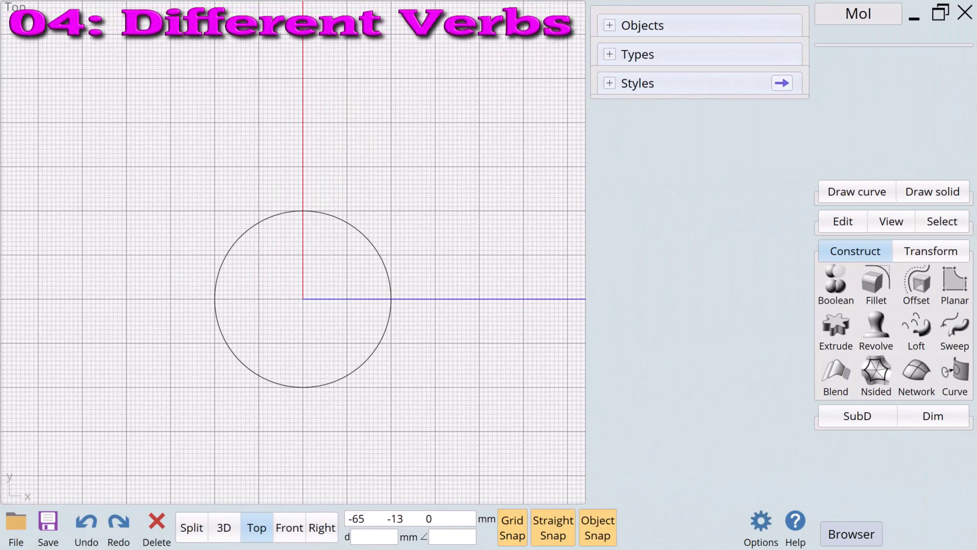
left_click(371, 360)
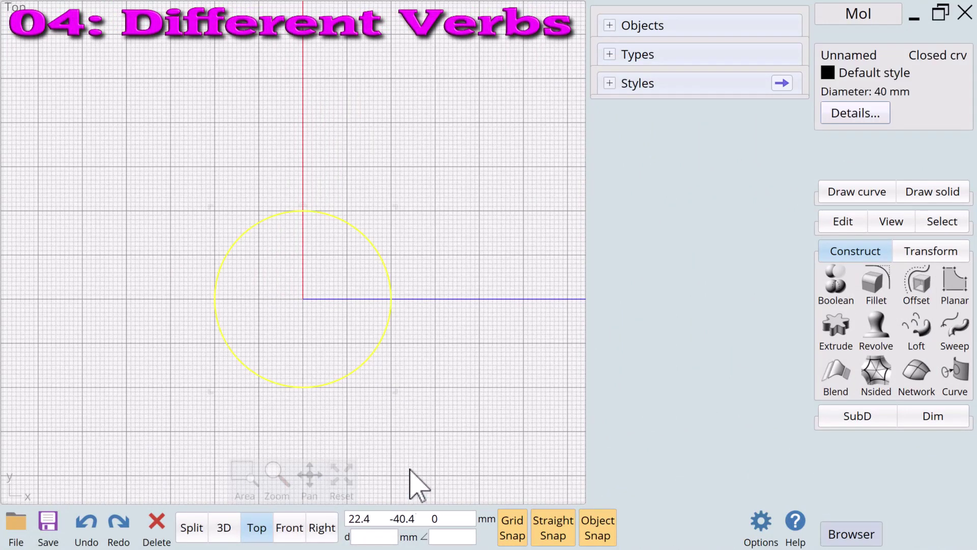
- In Front view, extrude the circle tapered at -20° to about 8.6 mm for the base
left_click(288, 530)
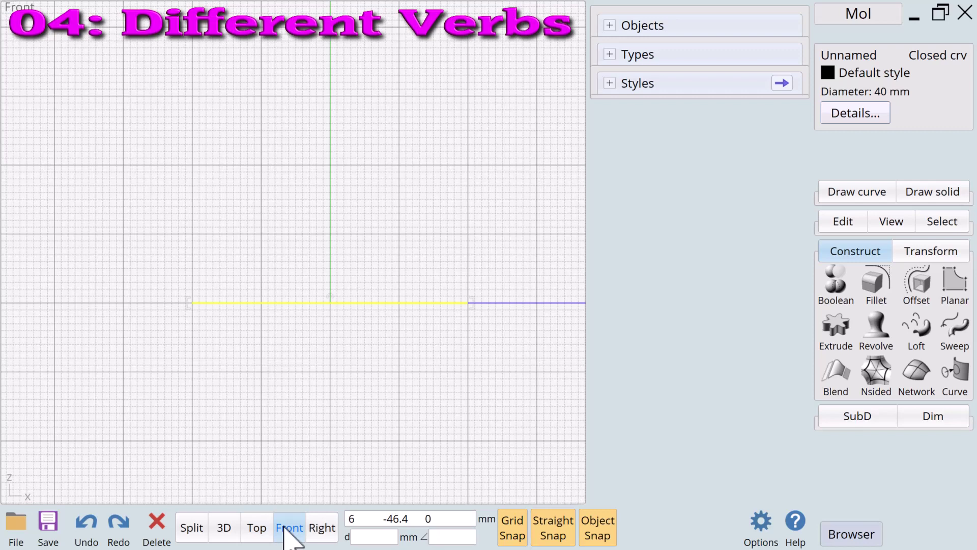
left_click(831, 326)
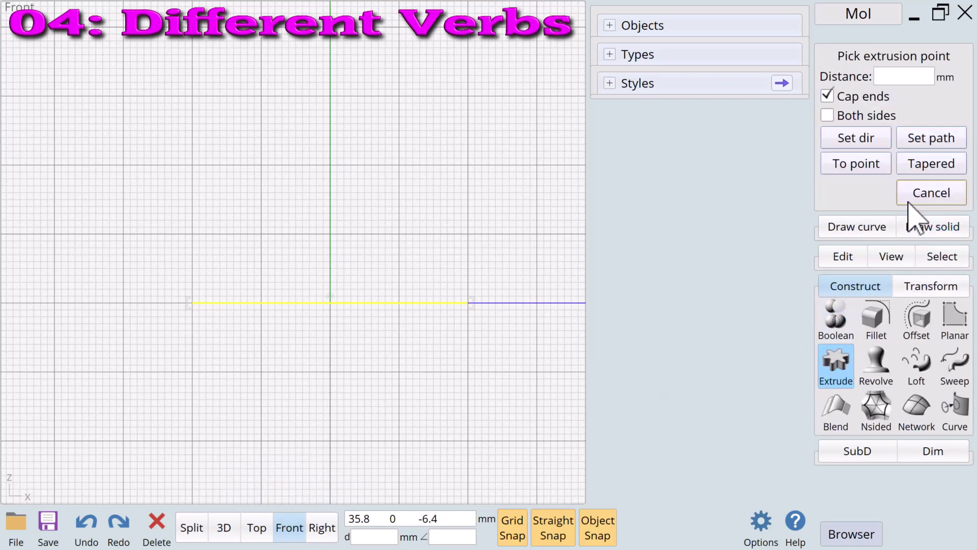
left_click(931, 164)
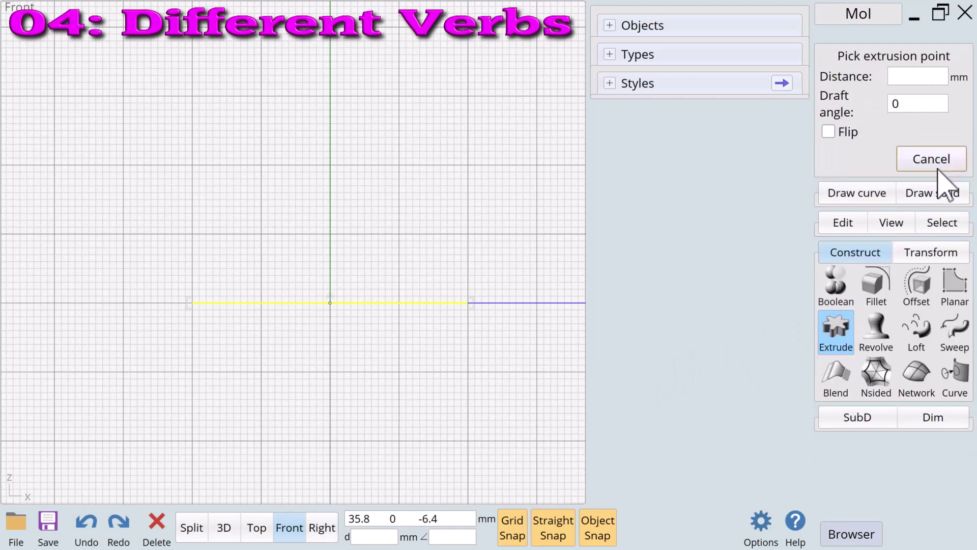
left_click(900, 104)
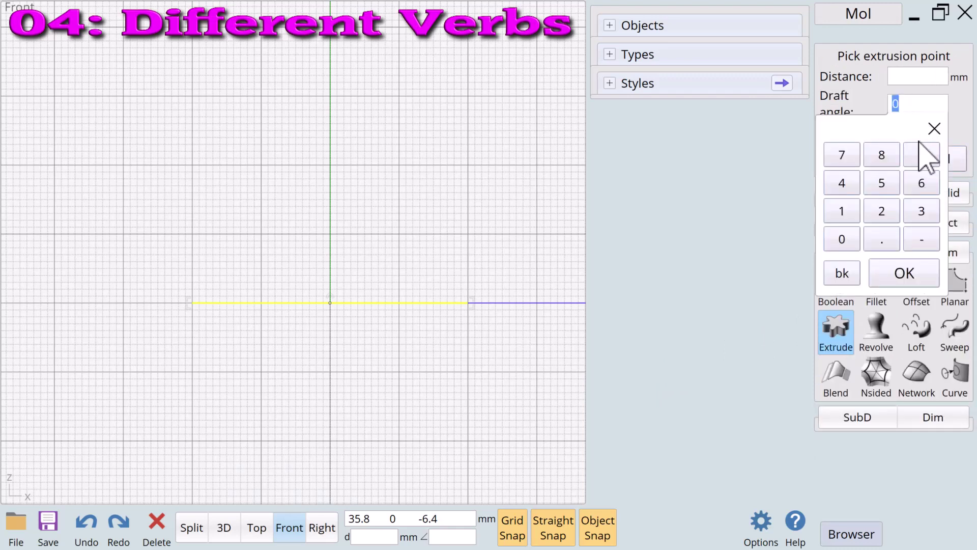
left_click(931, 240)
left_click(842, 240)
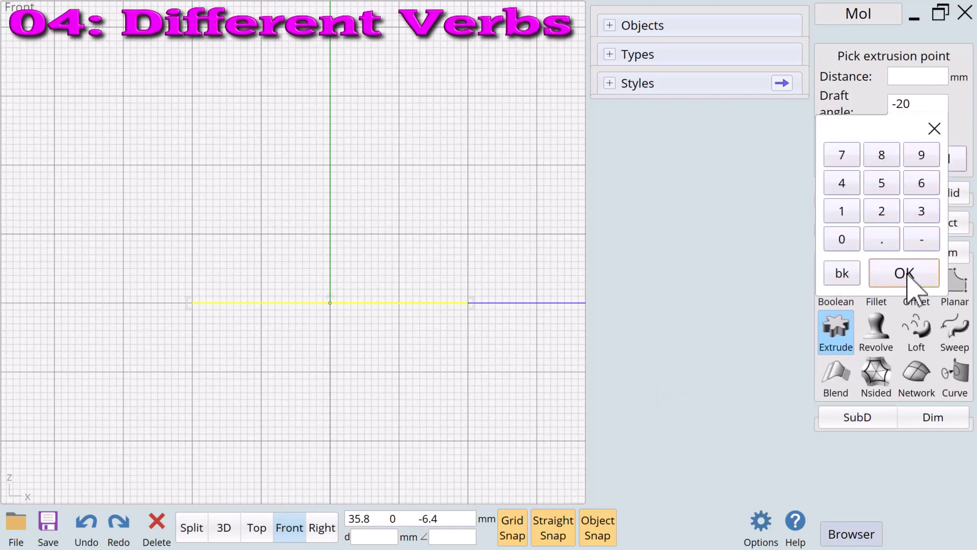
left_click(904, 273)
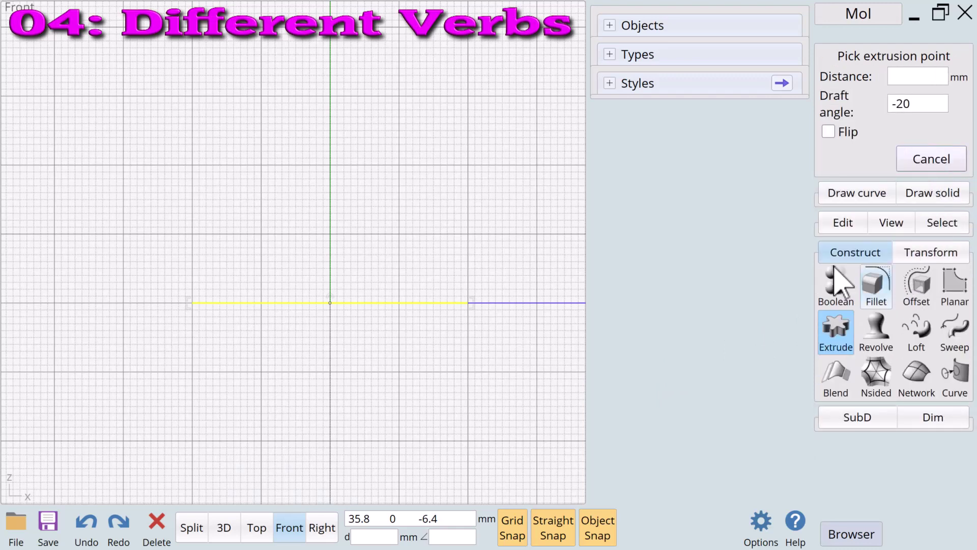
left_click(502, 258)
- Extrude the outline again, tapered at a 20° draft, into a 15 mm tier
left_click(525, 249)
left_click(444, 304)
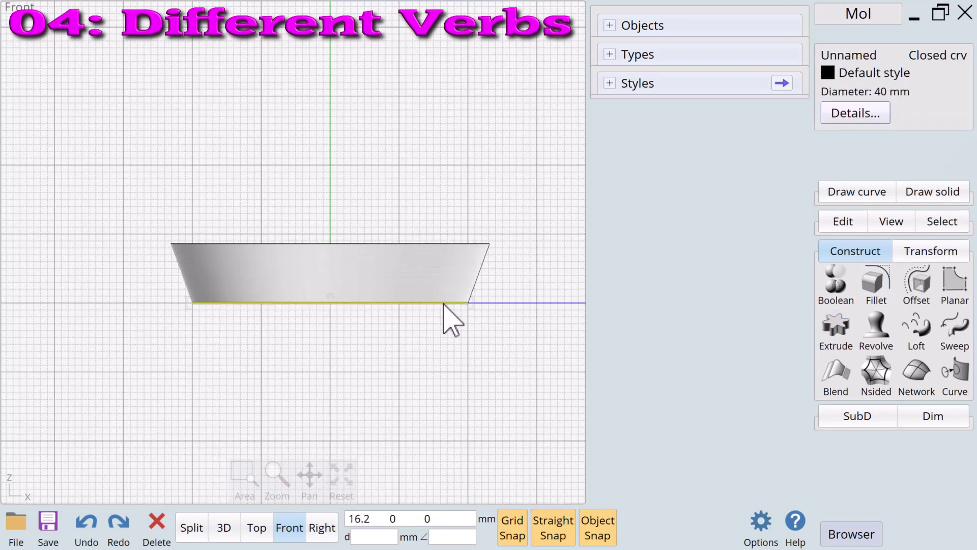
left_click(835, 340)
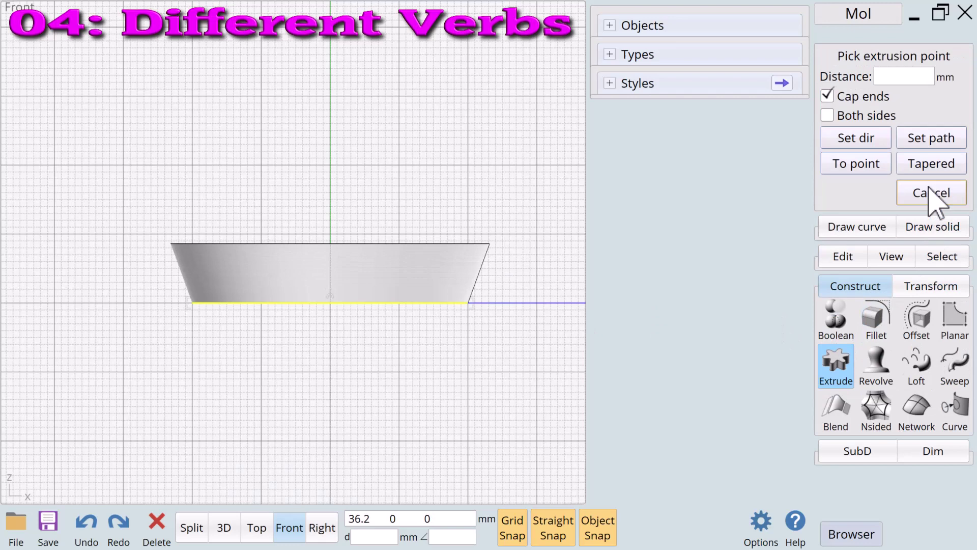
left_click(927, 167)
left_click(910, 102)
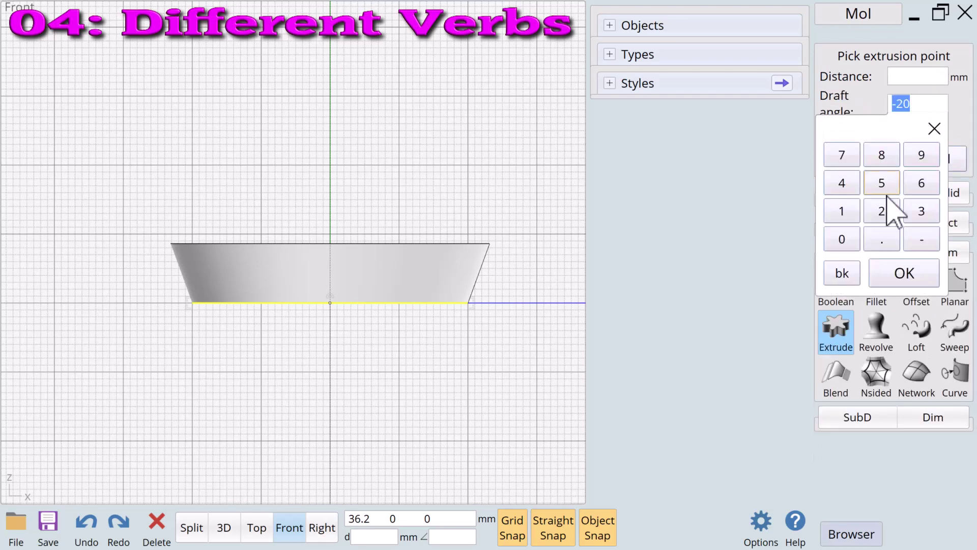
left_click(843, 270)
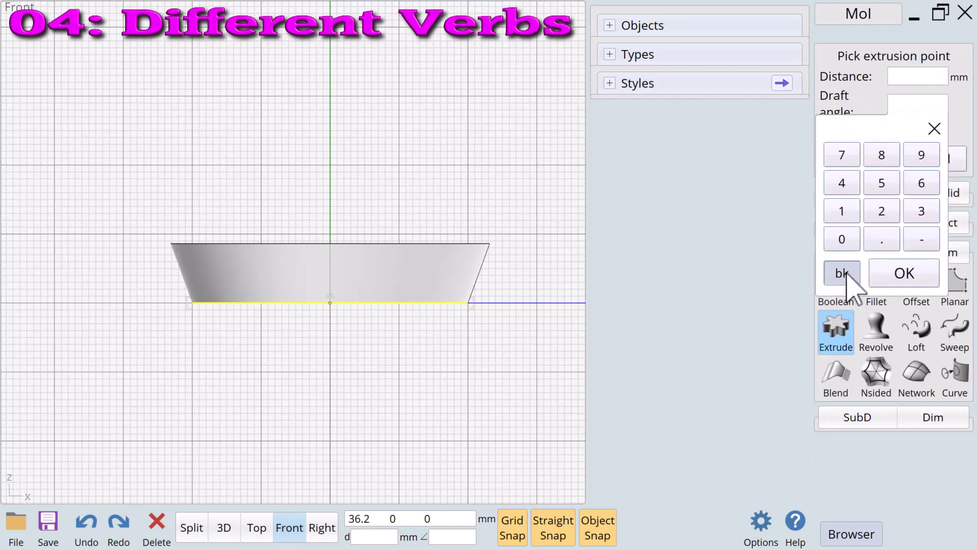
left_click(892, 213)
left_click(847, 240)
left_click(896, 263)
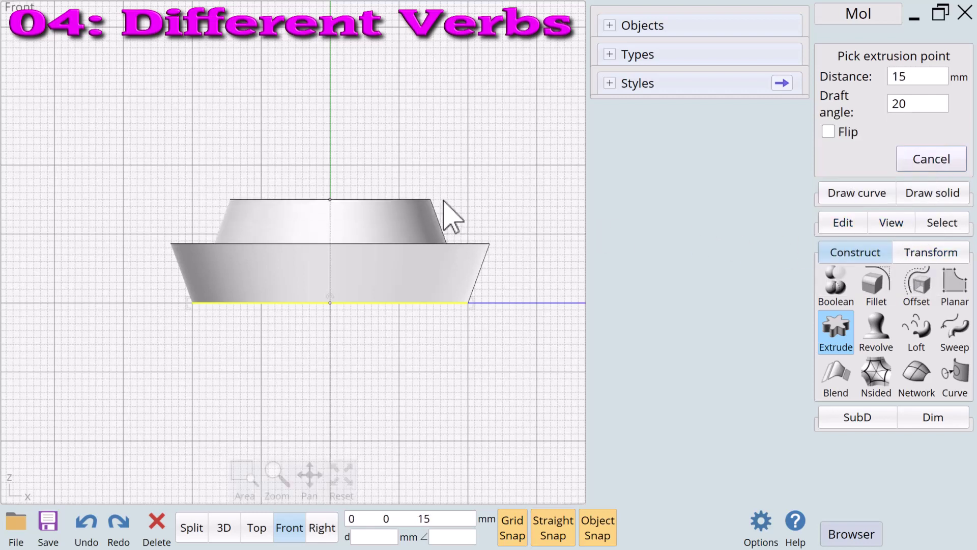
left_click(444, 214)
- Extrude the outline To point, placing the apex to form the cone tip
left_click(837, 331)
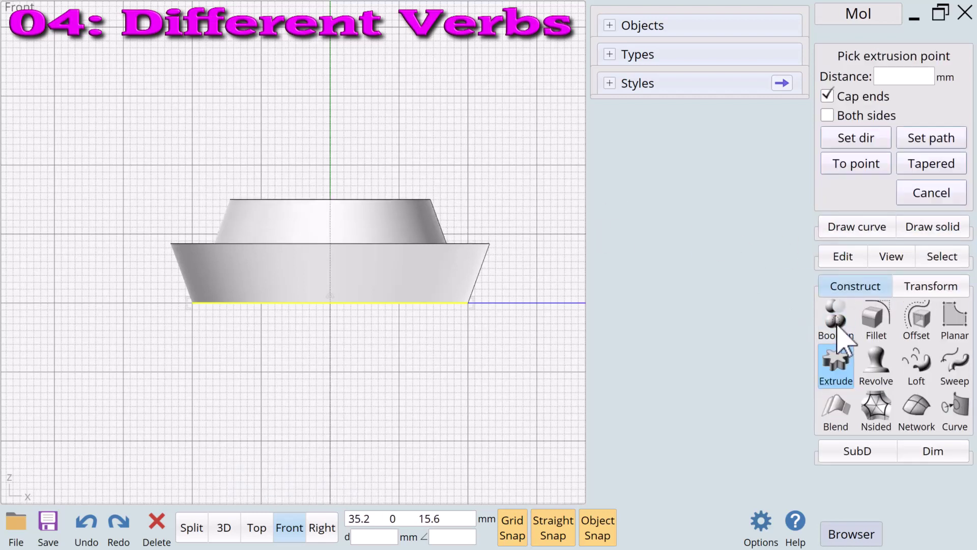
left_click(856, 163)
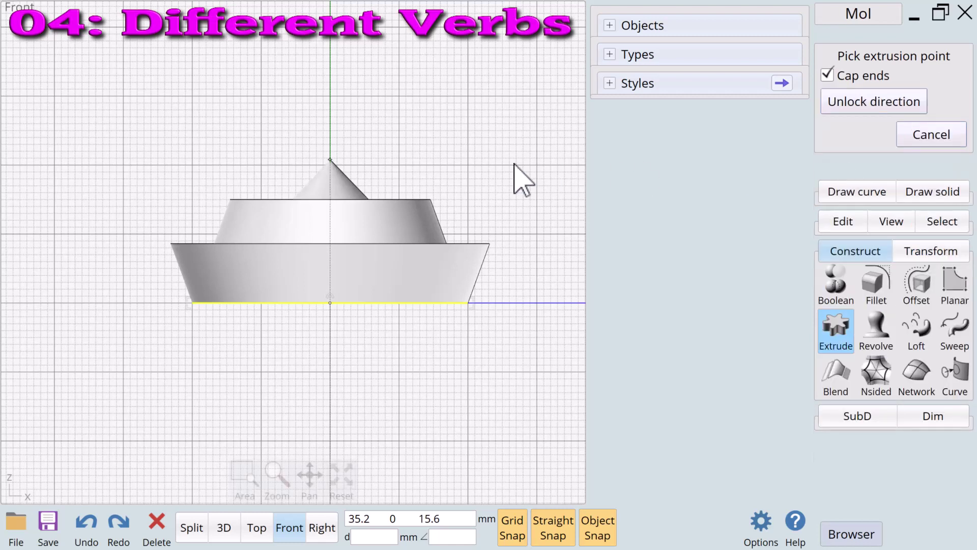
left_click(417, 136)
left_click(437, 133)
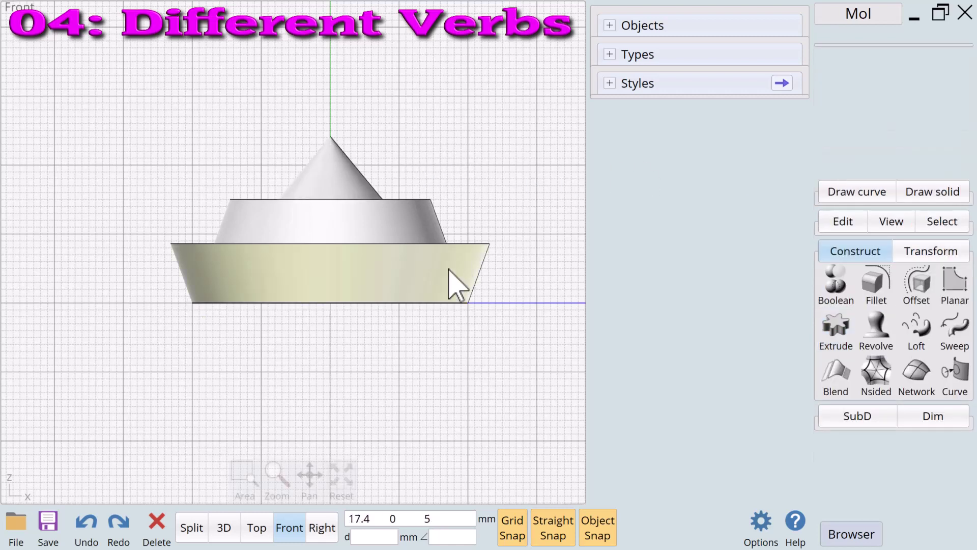
- Select the base, middle tier and cone one by one to check their sizes
left_click(439, 273)
left_click(554, 228)
left_click(437, 235)
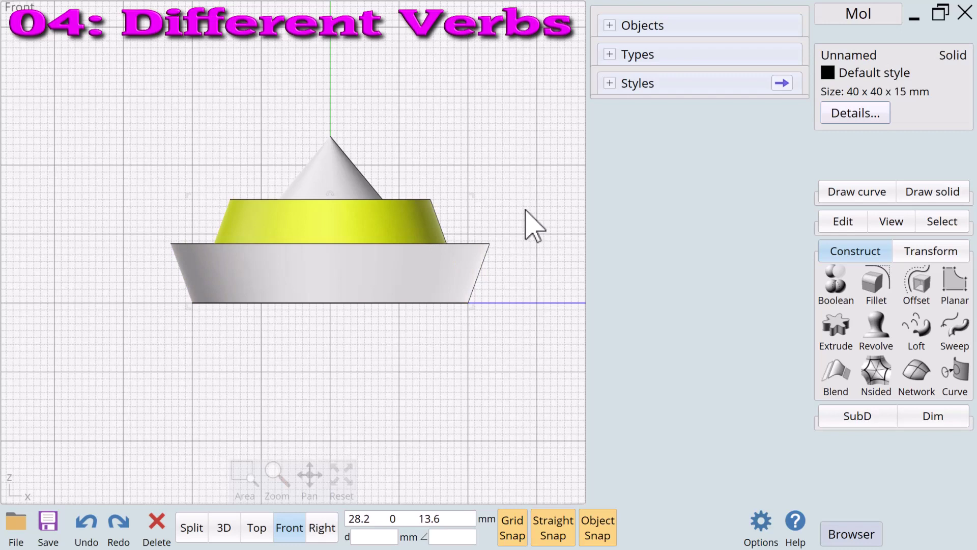
left_click(511, 209)
left_click(338, 182)
left_click(522, 192)
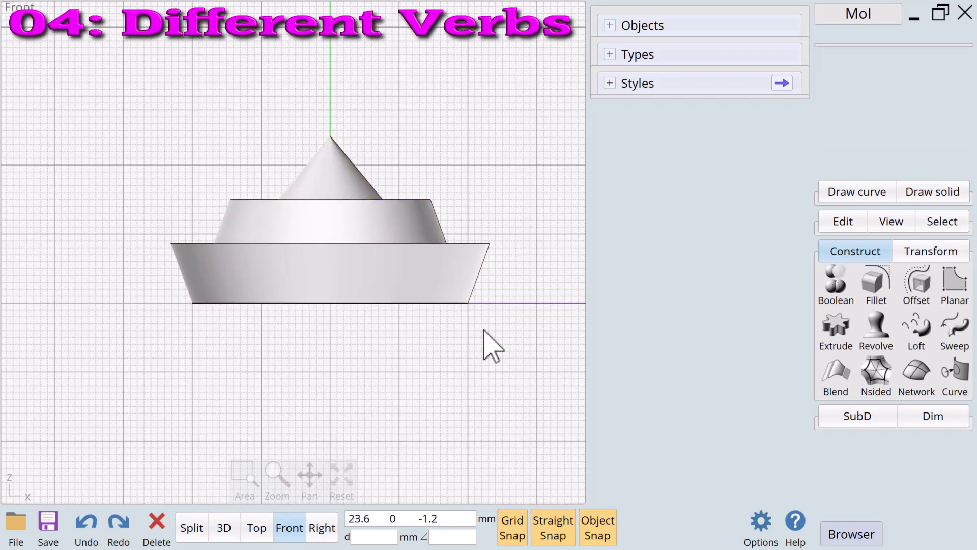
- In 3D view, window-select all parts and Boolean Union them into one solid
left_click(226, 526)
scroll(273, 458, "down", 3)
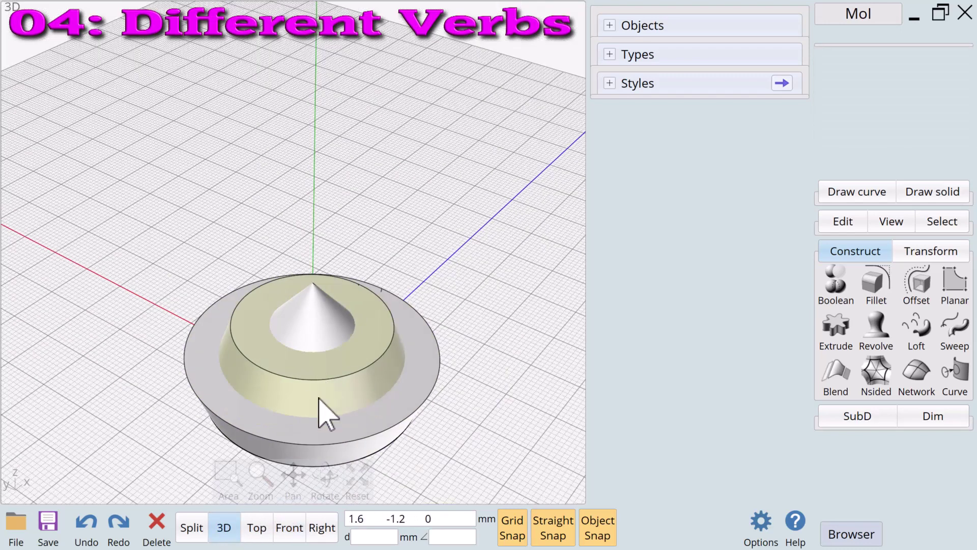
left_click_drag(118, 263, 508, 500)
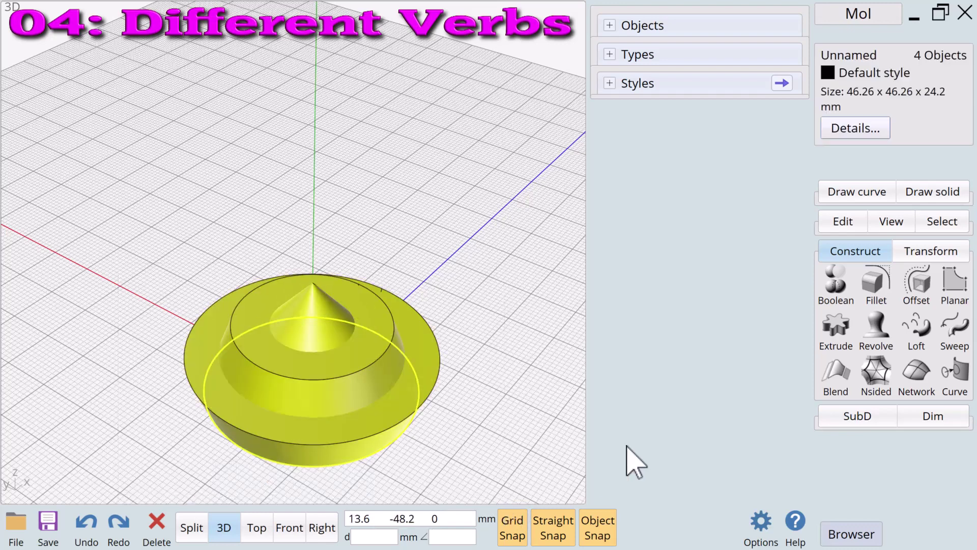
left_click(836, 283)
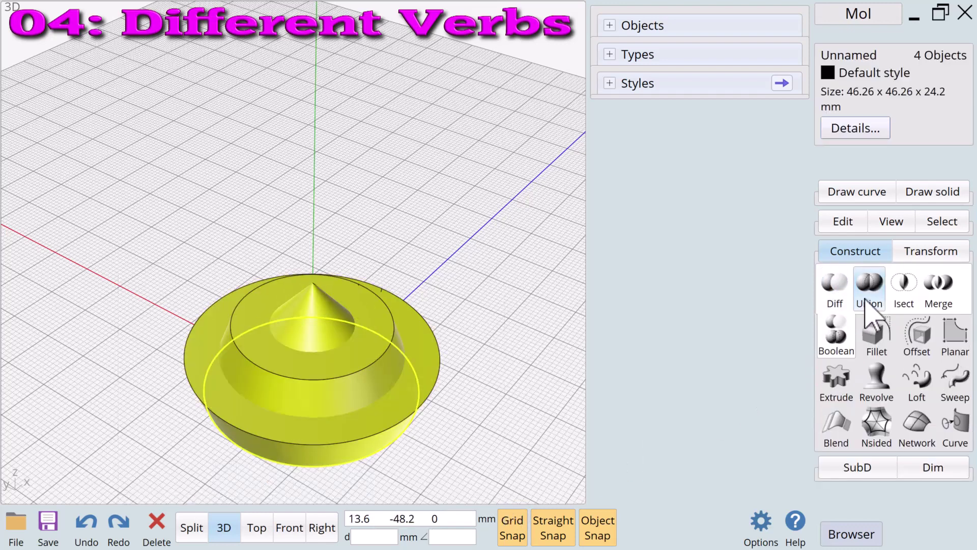
left_click(869, 283)
- Fillet the unioned solid's edges with a 2 mm radius, then reset the view
left_click(430, 345)
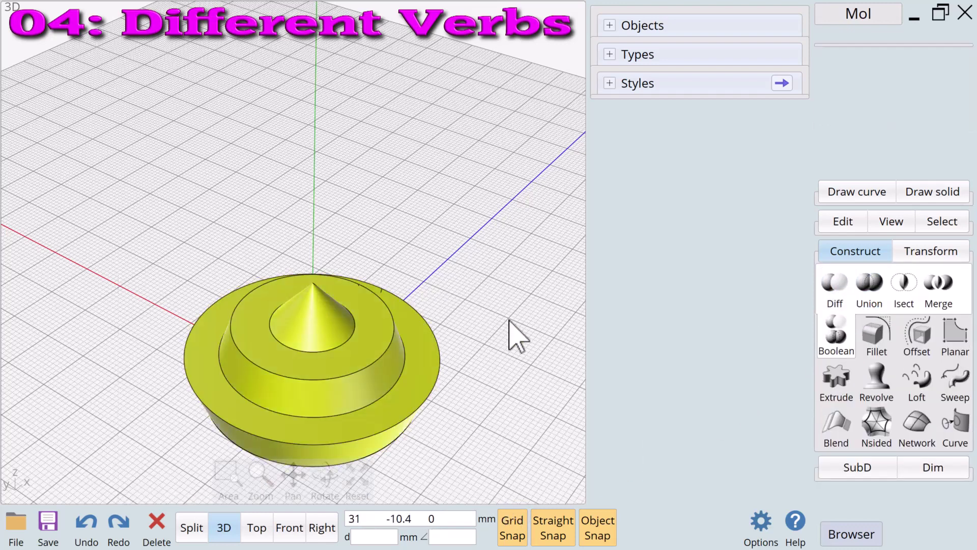
left_click(510, 334)
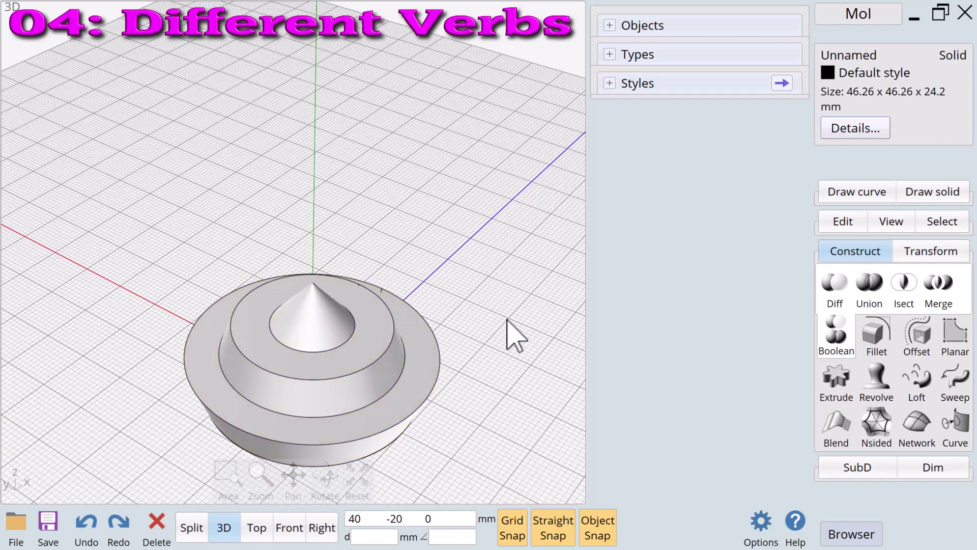
left_click(419, 342)
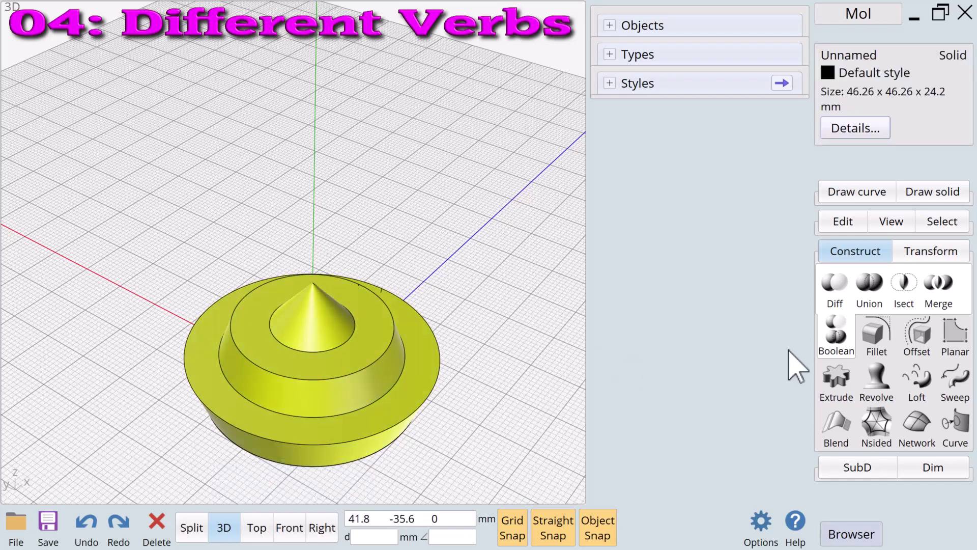
left_click(871, 336)
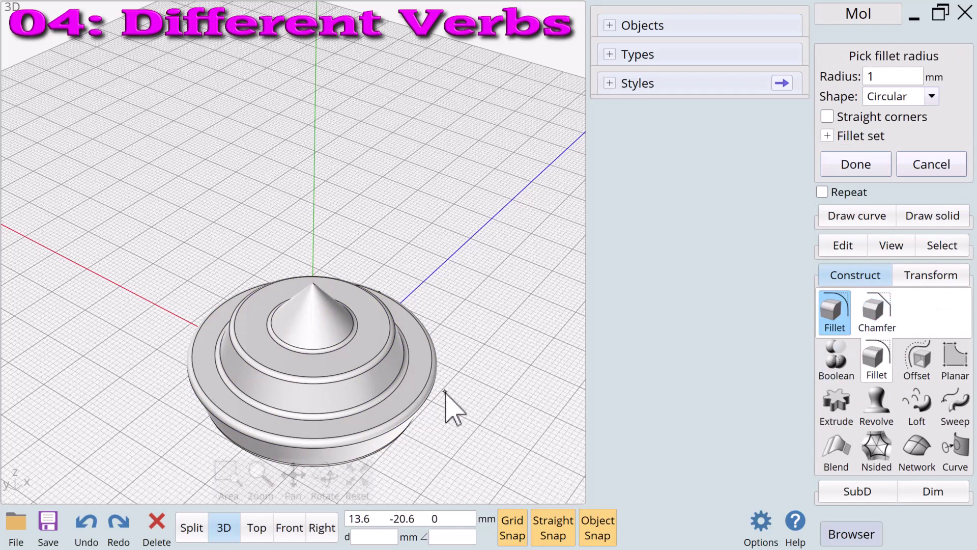
left_click(875, 78)
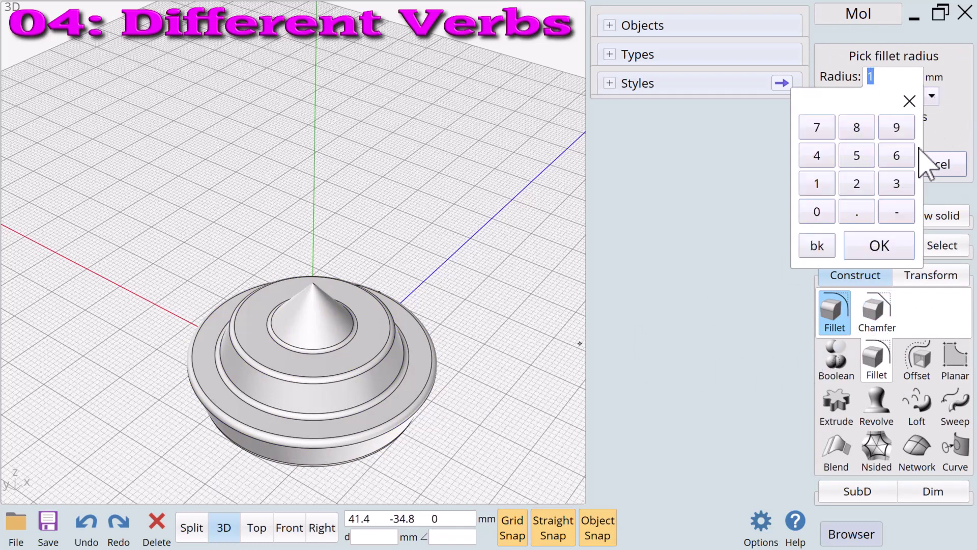
left_click(872, 249)
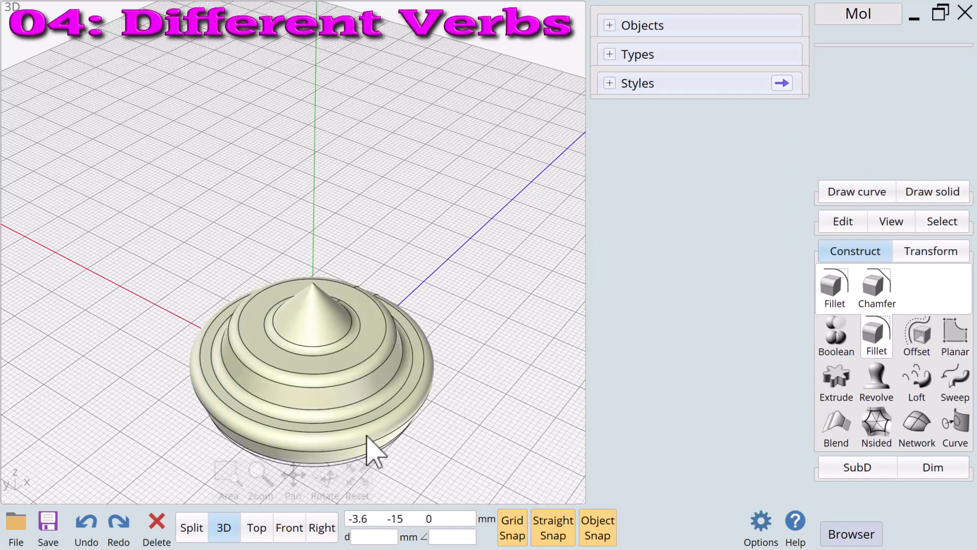
left_click(359, 479)
mouse_move(326, 476)
left_mouse_down()
mouse_move(326, 509)
mouse_move(316, 465)
left_mouse_up()
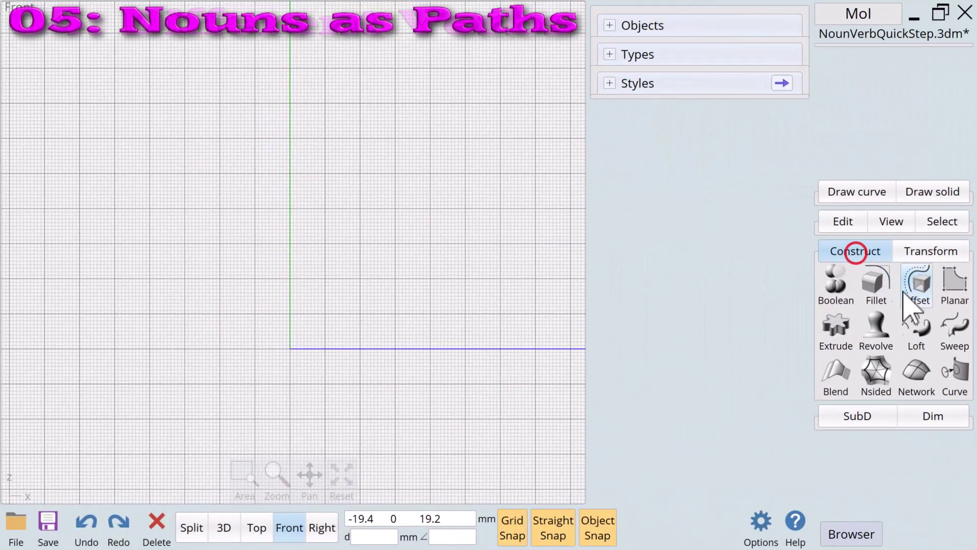
- Draw a diameter circle from the origin straight upward, about 36.6 mm radius
left_click(850, 251)
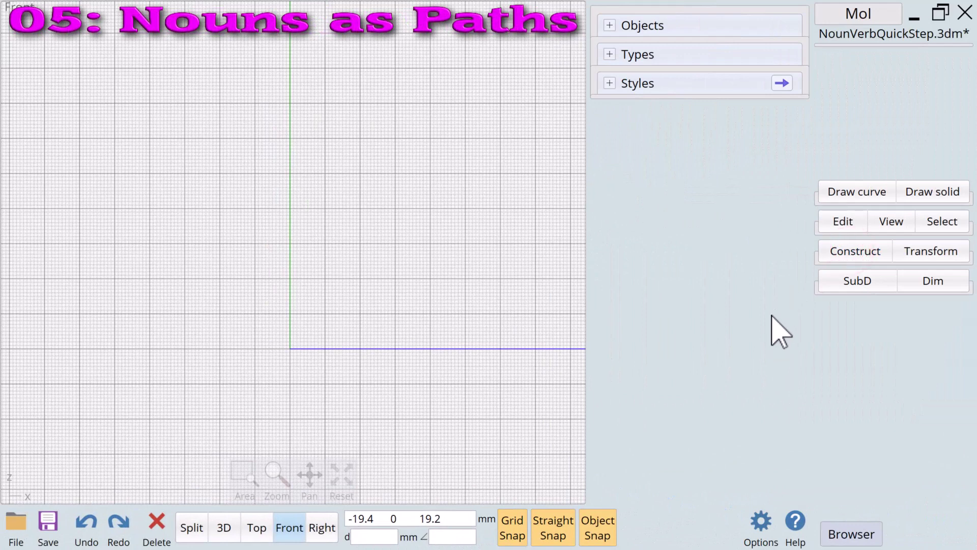
left_click(848, 191)
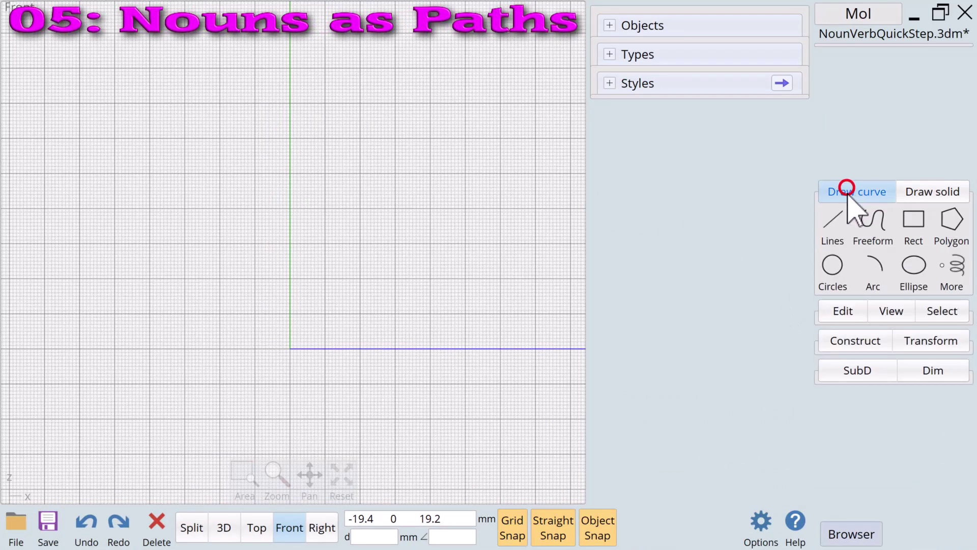
left_click(830, 263)
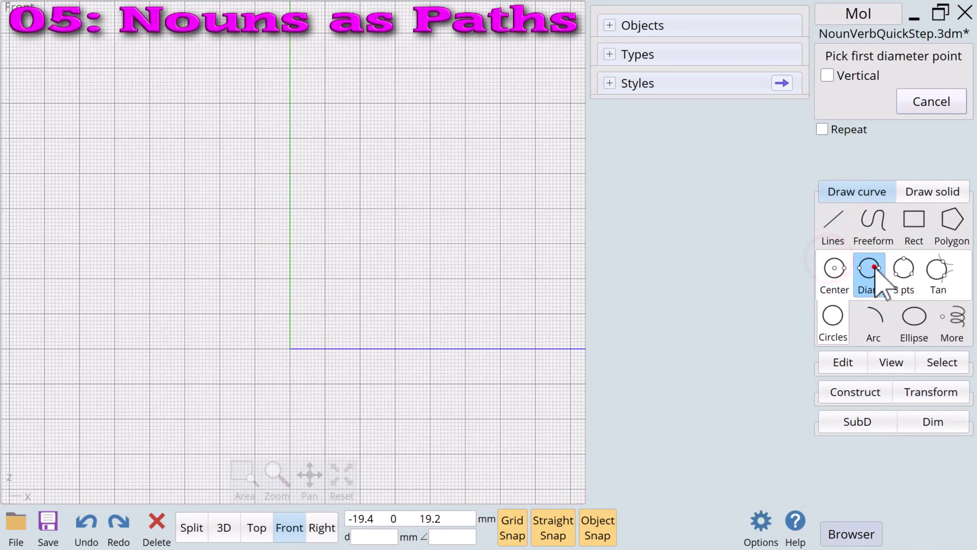
left_click(288, 359)
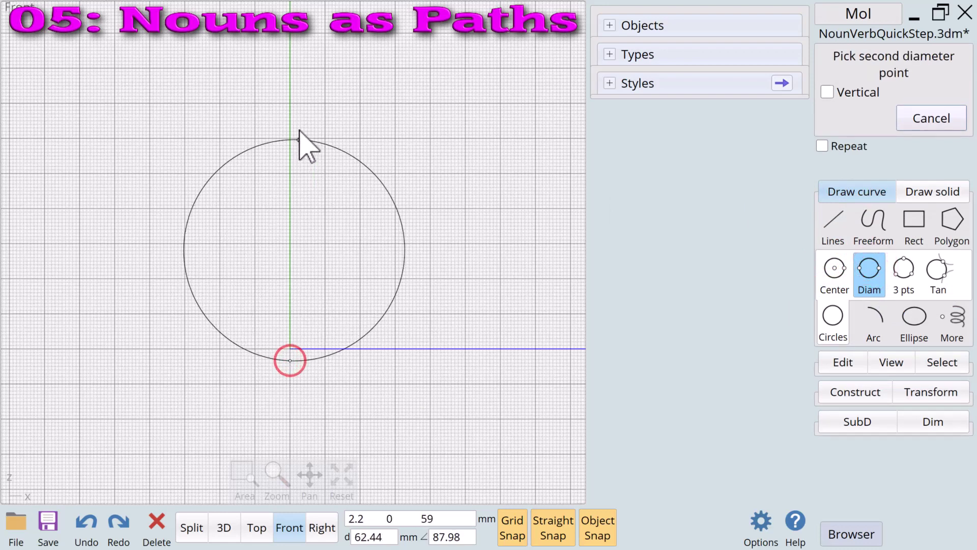
left_click(291, 105)
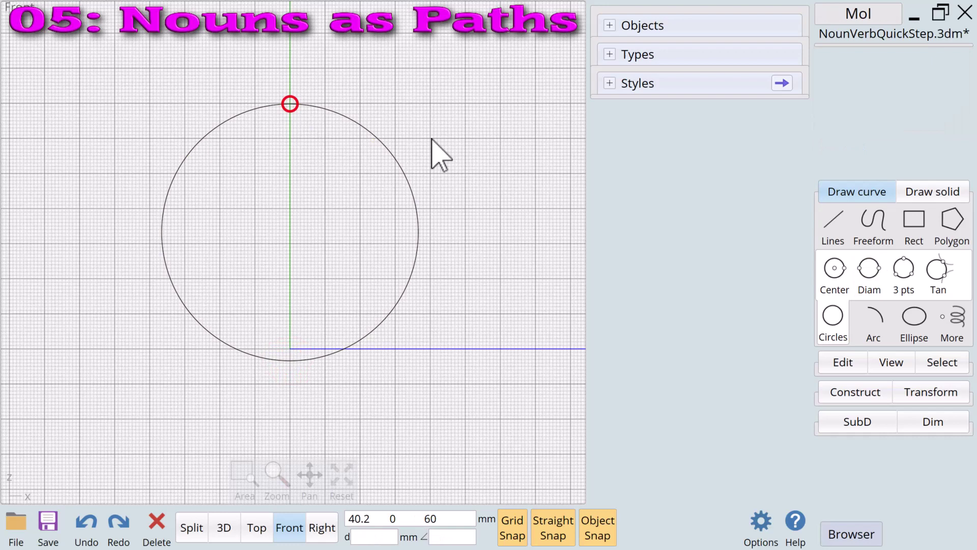
left_click(429, 144)
left_click(416, 255)
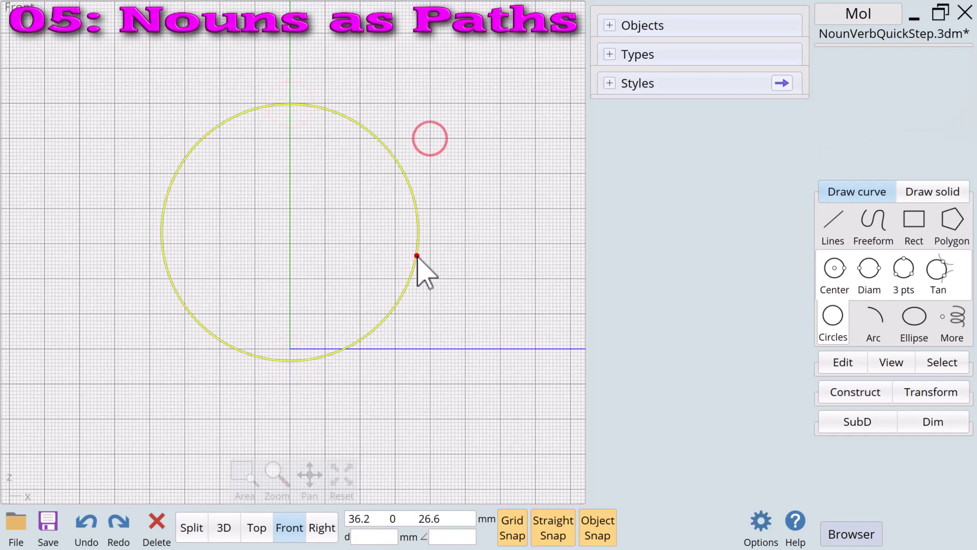
- Scale 1D the circle from its centre past the right quadrant into a wider ellipse
left_click(931, 393)
left_click(950, 278)
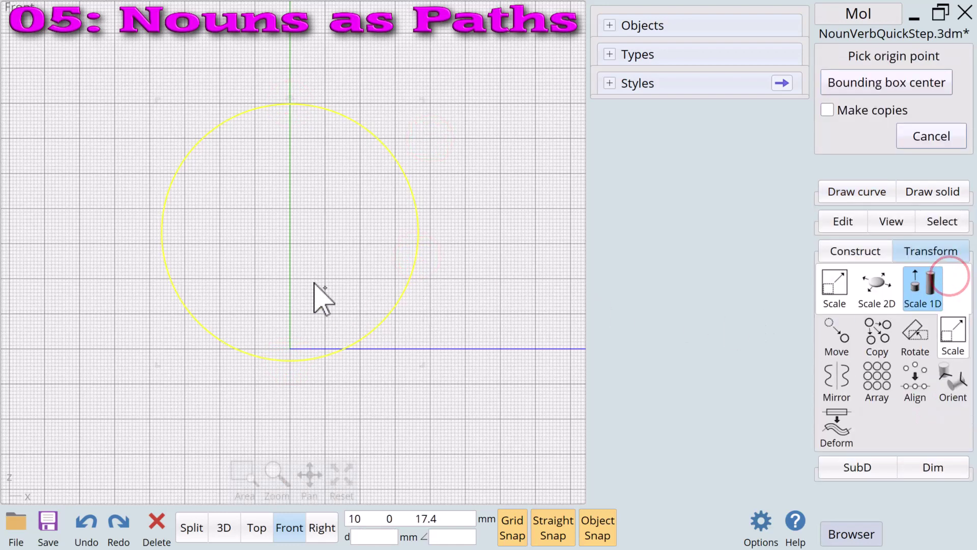
left_click(291, 233)
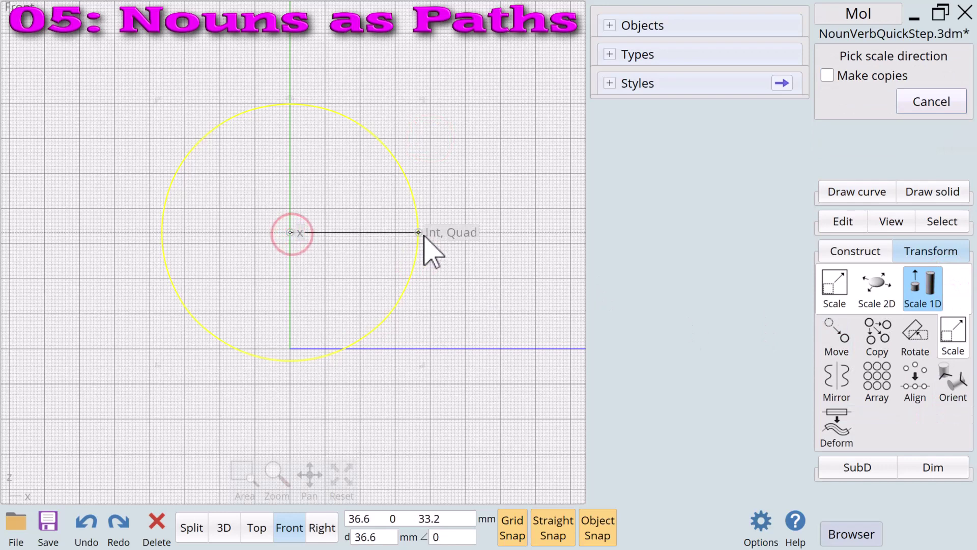
left_click(419, 233)
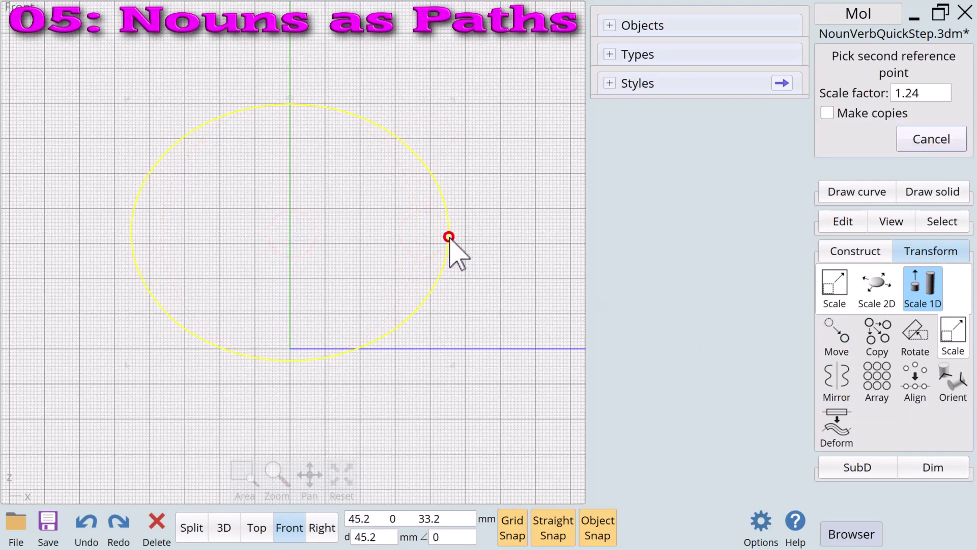
left_click(449, 237)
left_click(506, 246)
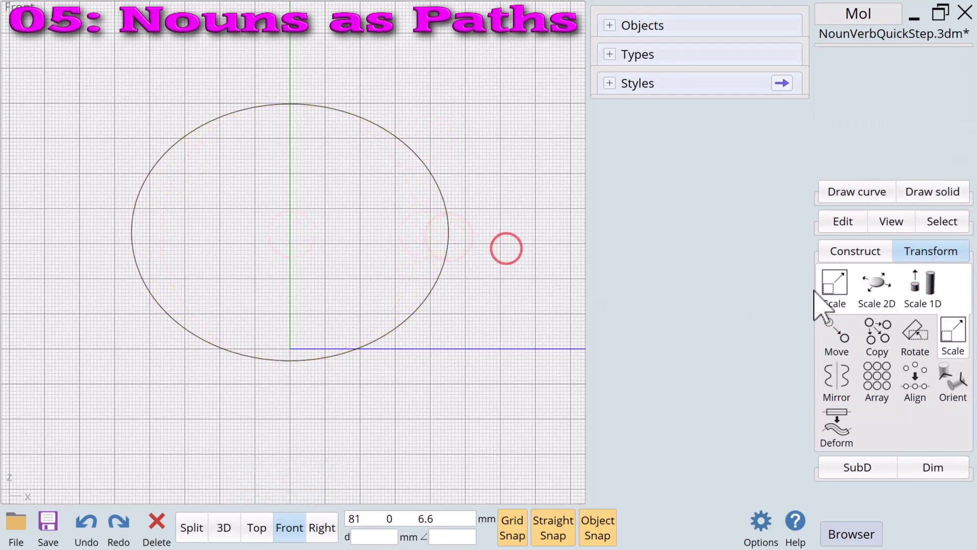
- Draw a corner-to-corner rectangle covering the bottom of the ellipse
left_click(846, 197)
left_click(914, 221)
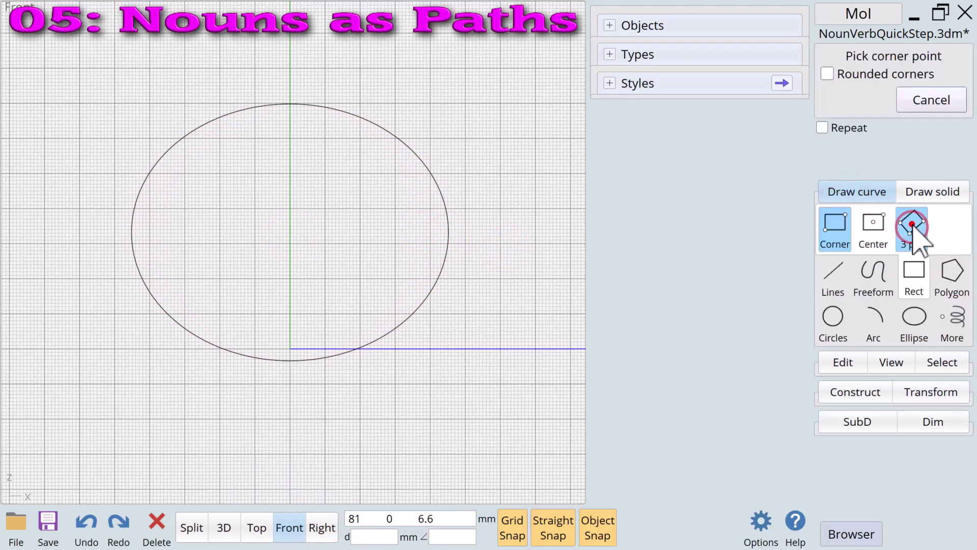
left_click(835, 224)
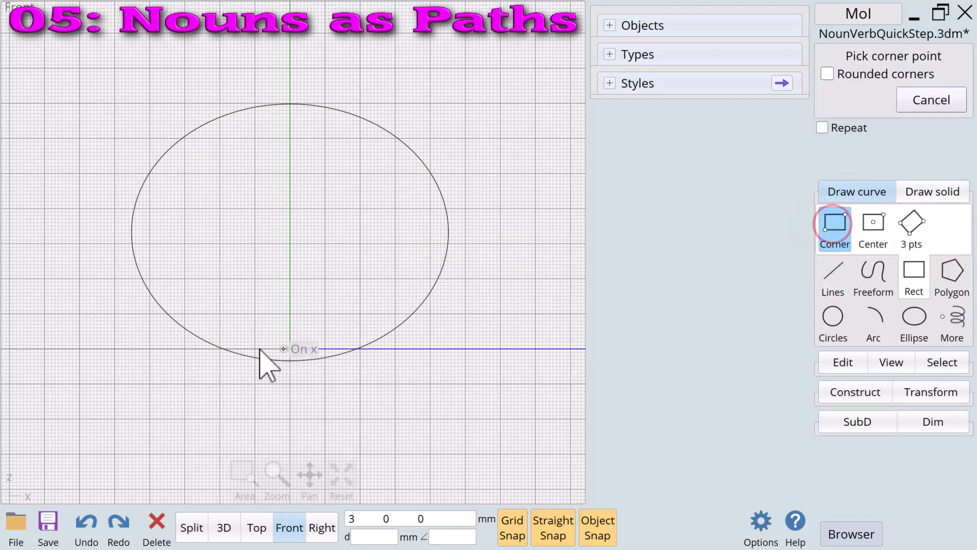
left_click(203, 349)
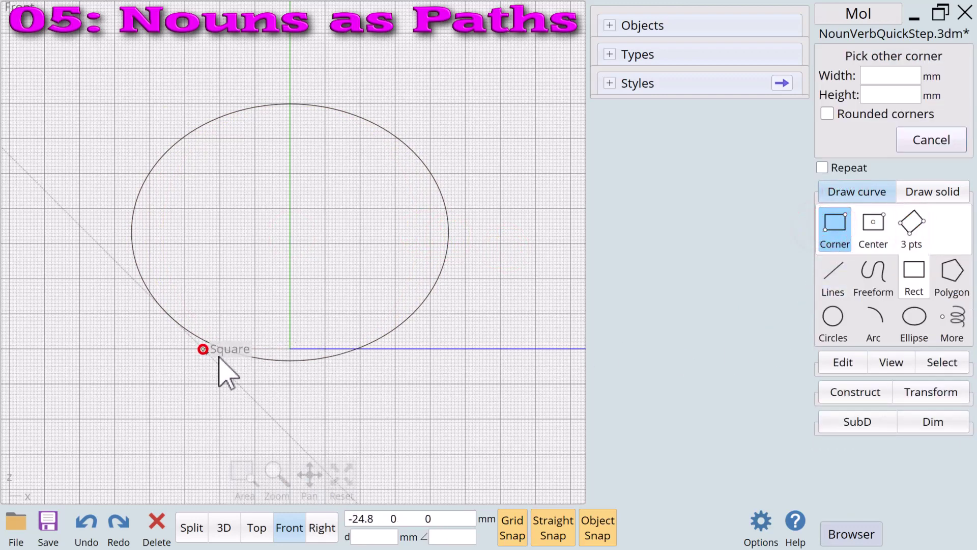
left_click(418, 396)
- Boolean Diff the rectangle from the ellipse, leaving a 90.4 x 69.8 mm flat-bottomed curve
left_click(417, 312)
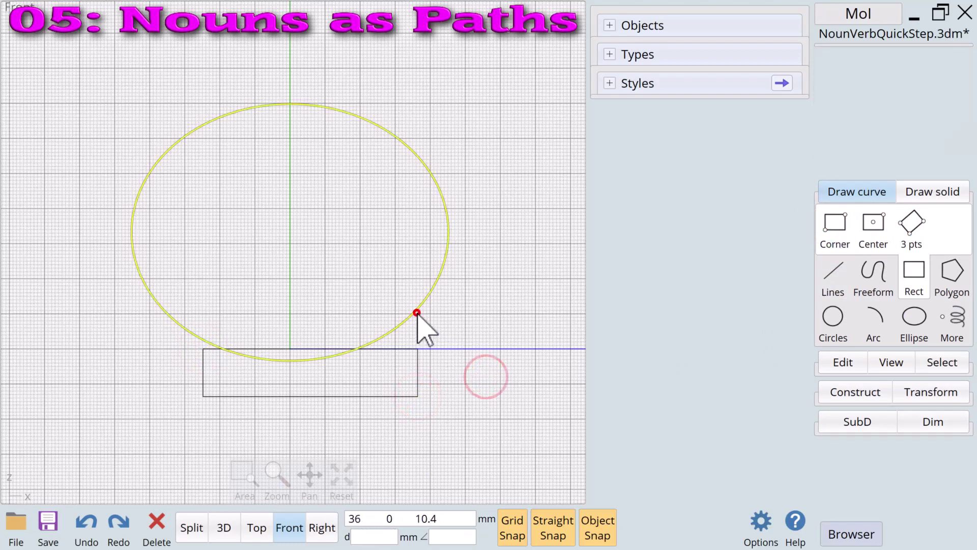
left_click(835, 393)
left_click(842, 289)
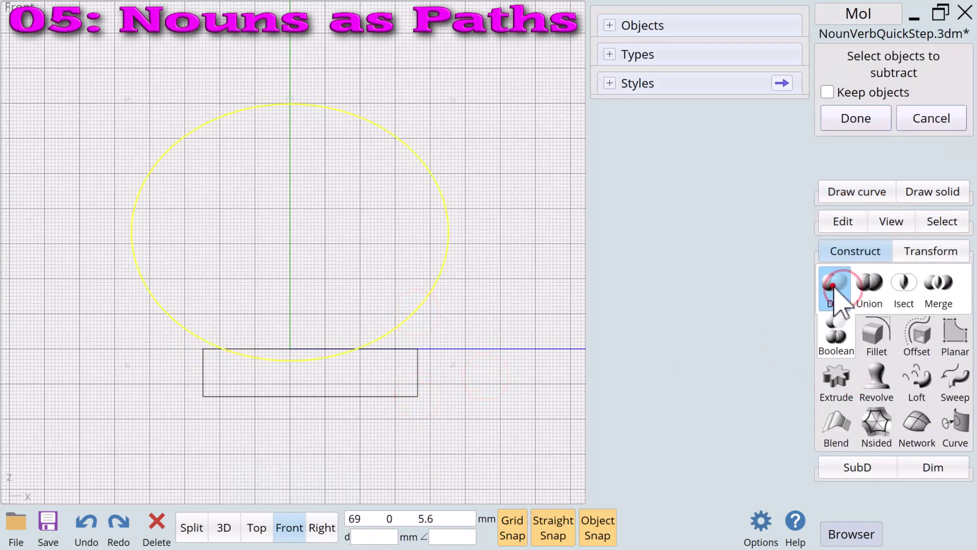
left_click(409, 399)
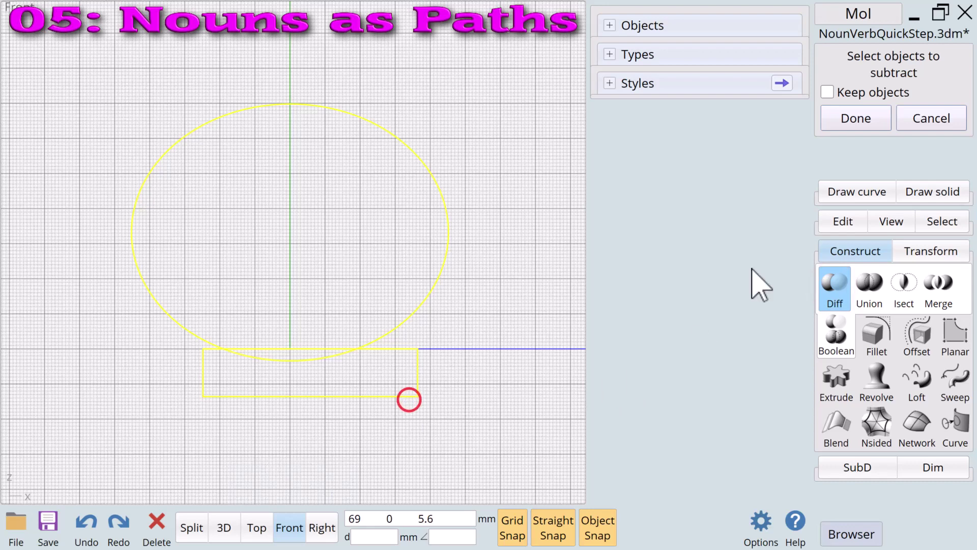
left_click(856, 118)
left_click(497, 268)
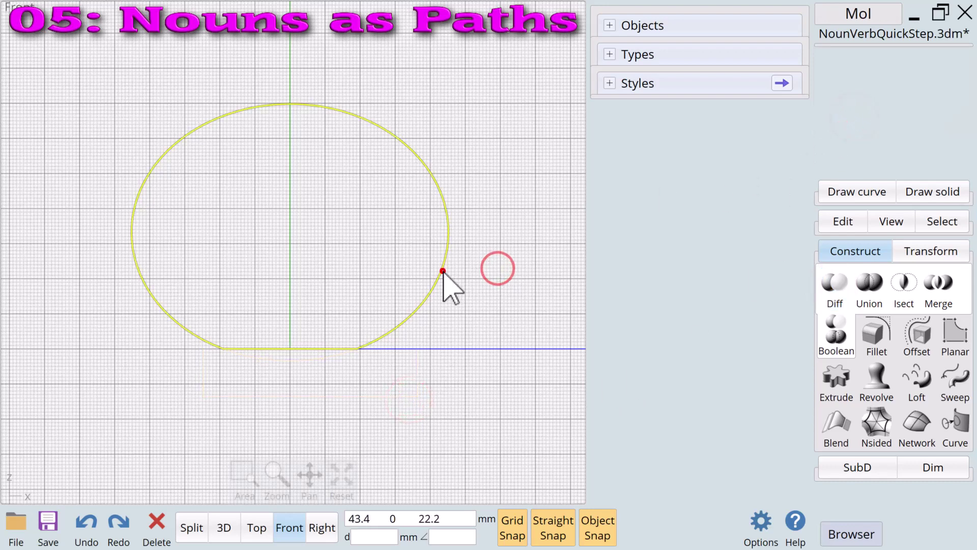
left_click(442, 271)
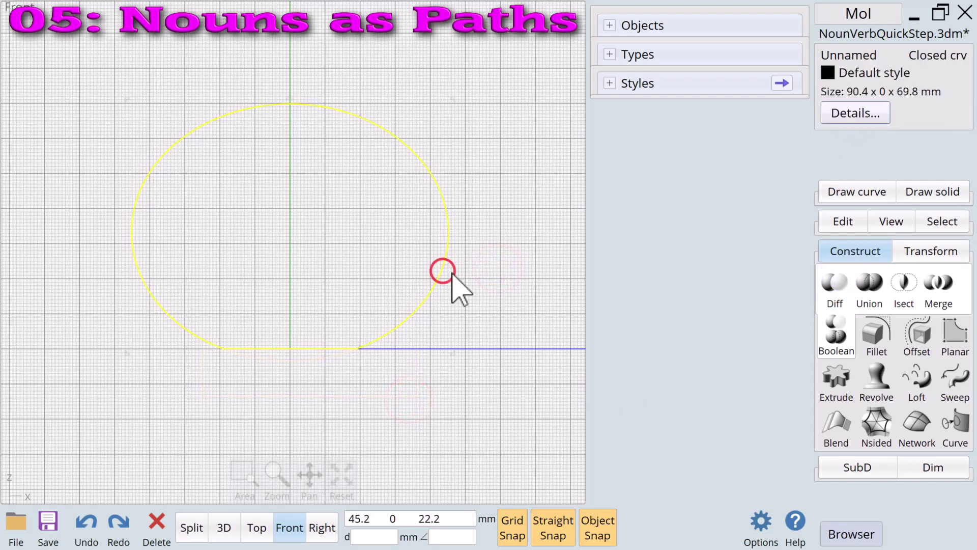
- Offset the flat-bottomed outline by 4 mm to its inner side
left_click(918, 347)
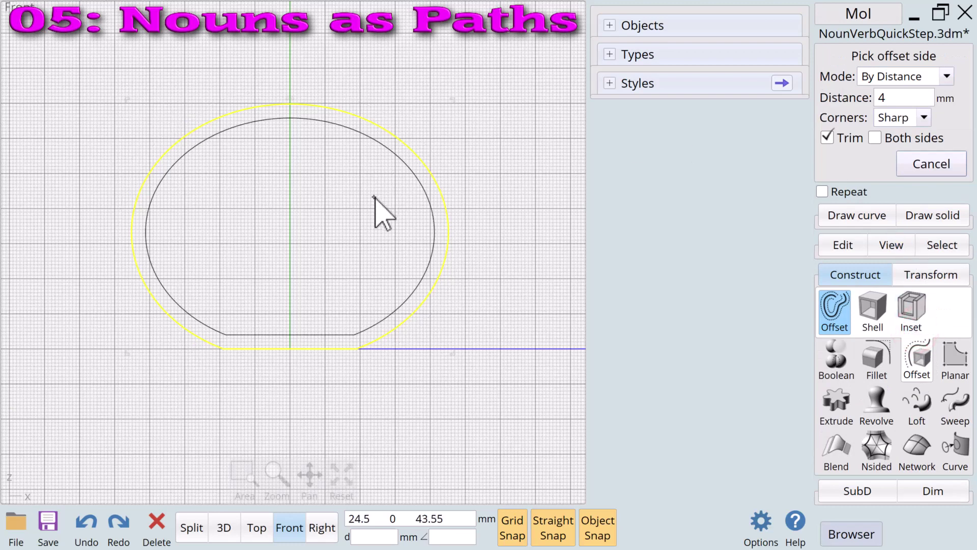
left_click(890, 94)
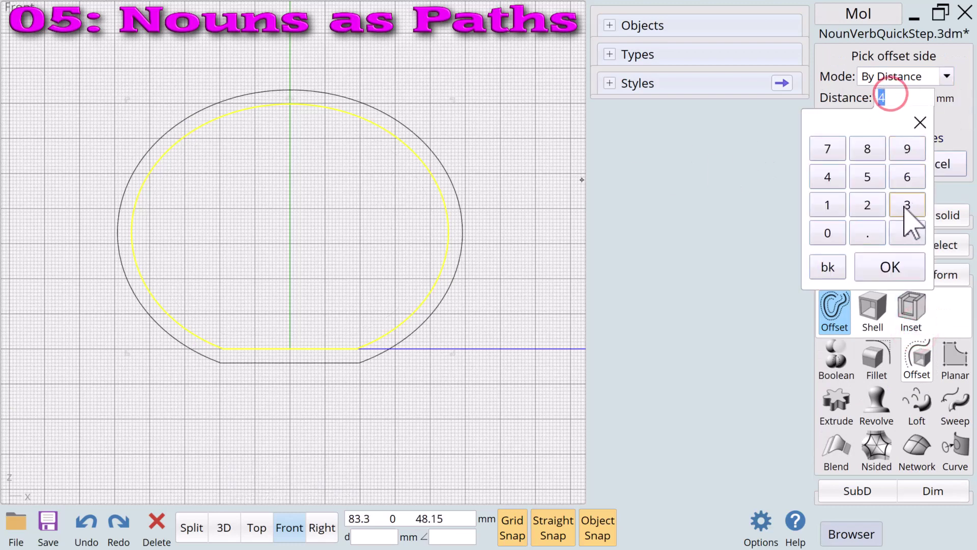
left_click(885, 269)
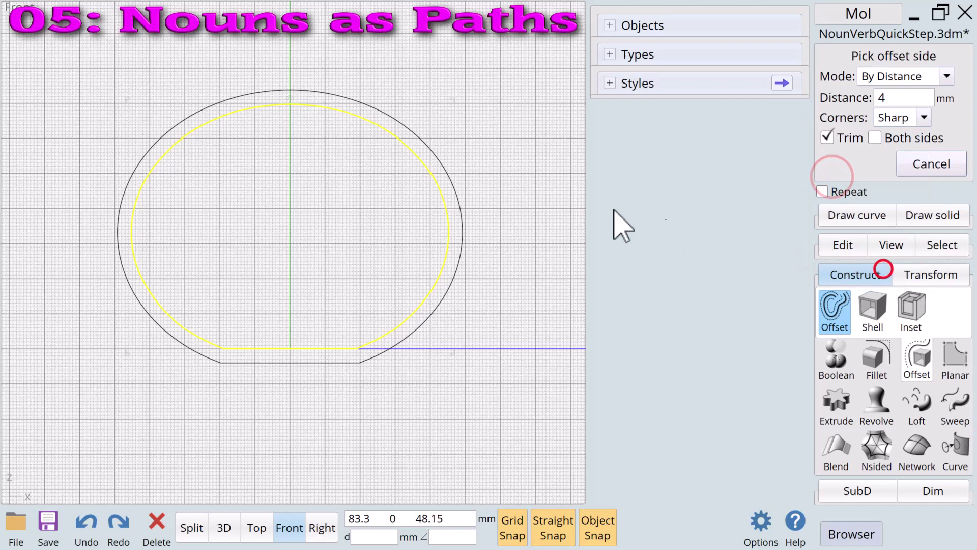
left_click(407, 214)
left_click(525, 179)
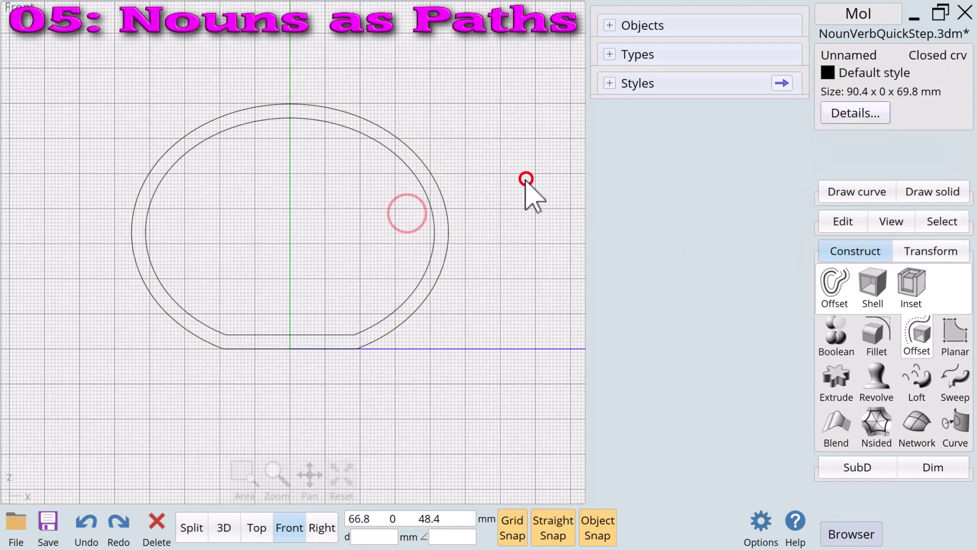
- Draw a closed polyline from the centre around the left half of the nested outlines
left_click(850, 193)
left_click(871, 224)
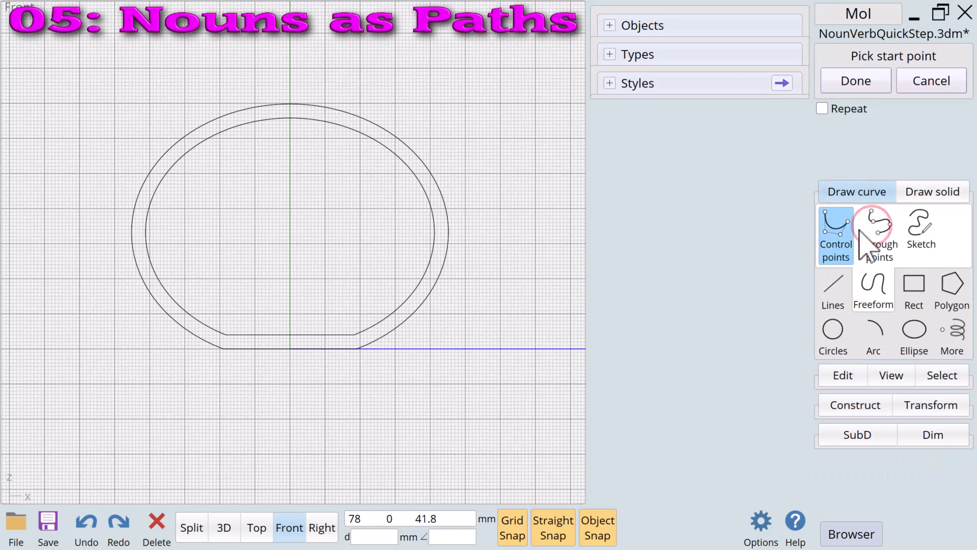
left_click(837, 285)
left_click(876, 224)
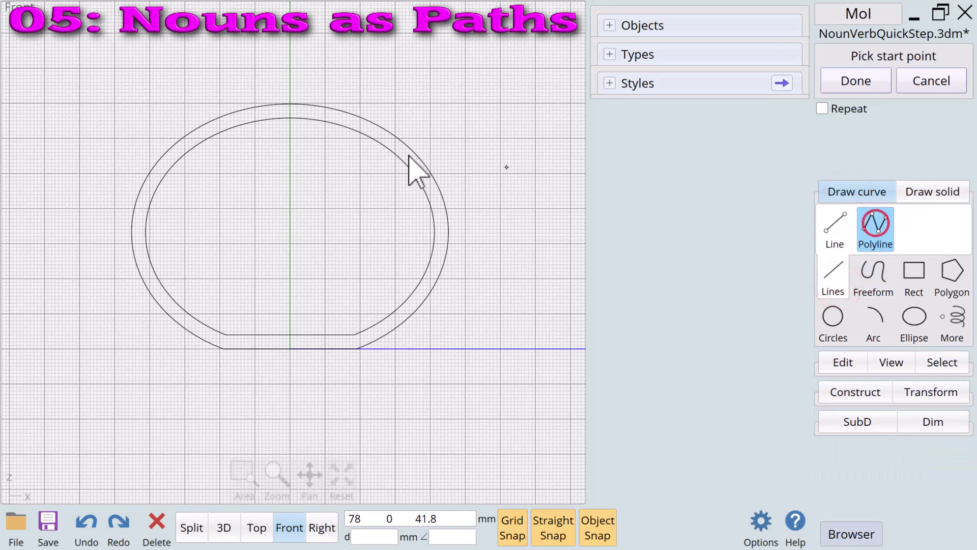
left_click(294, 237)
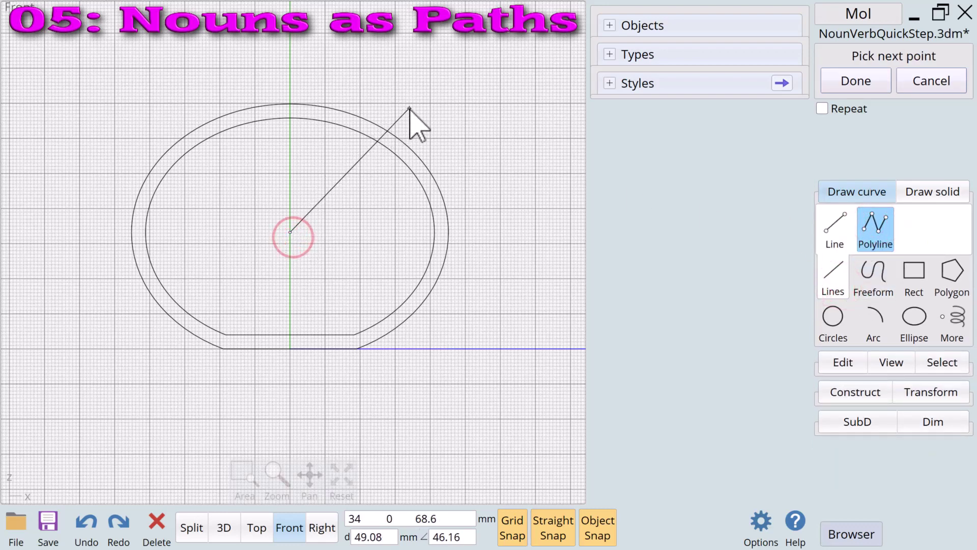
left_click(410, 108)
left_click(273, 39)
left_click(69, 109)
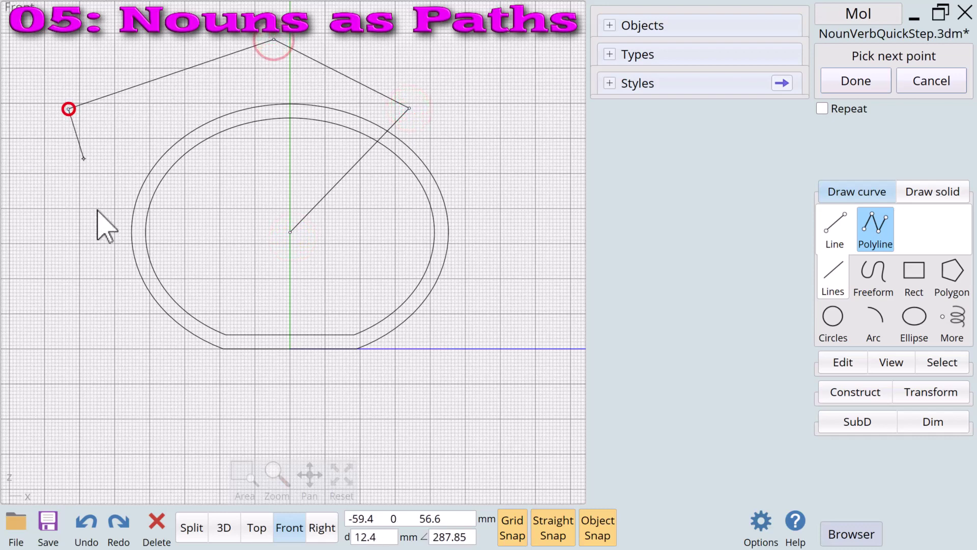
left_click(124, 379)
left_click(264, 419)
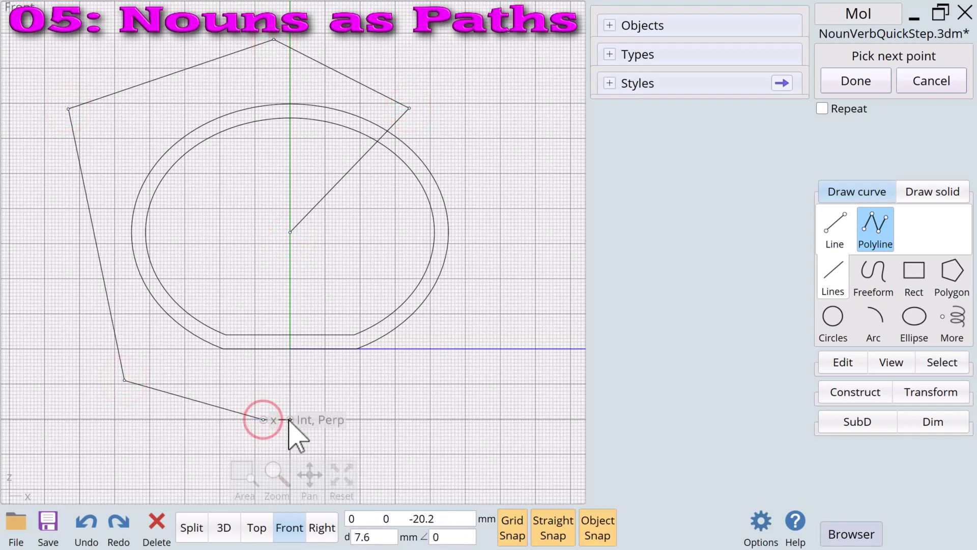
left_click(288, 419)
left_click(290, 233)
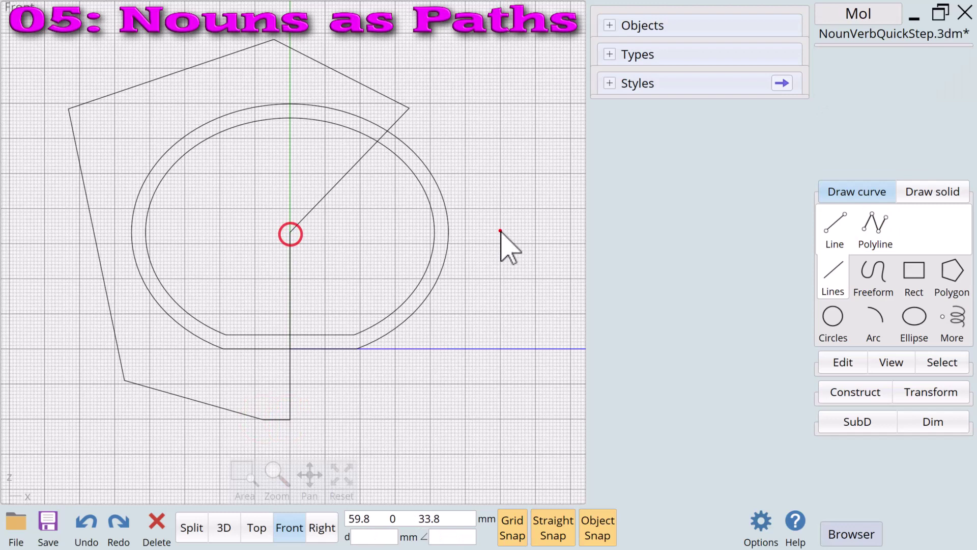
- Boolean Diff the polyline from both outlines, leaving a 45.2 x 62.09 mm curved band
left_click(500, 231)
left_click(428, 301)
left_click(418, 284)
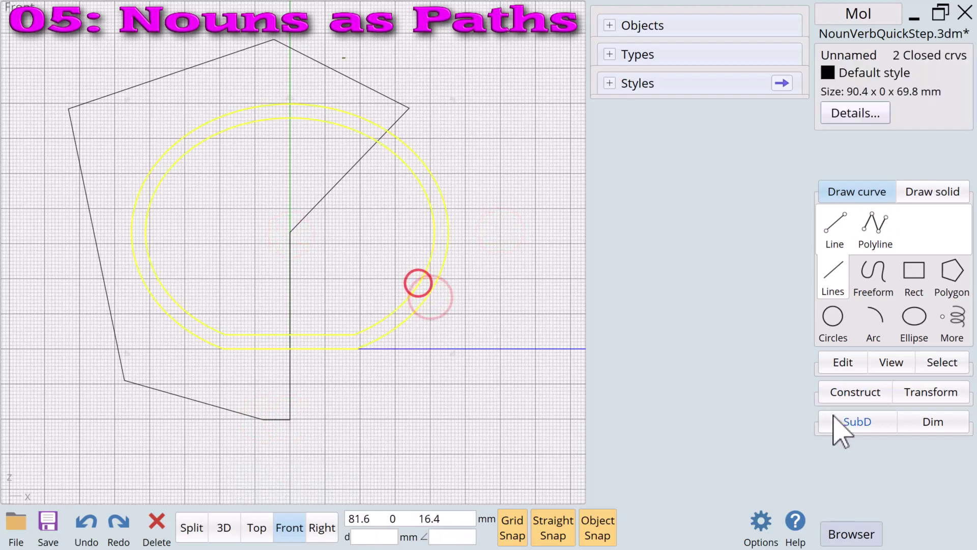
left_click(855, 390)
left_click(836, 280)
left_click(846, 294)
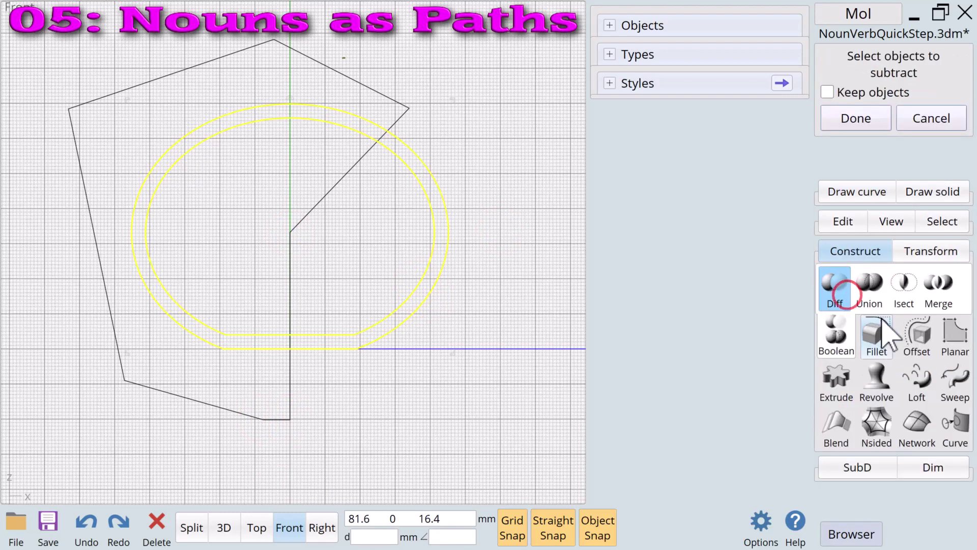
left_click(396, 116)
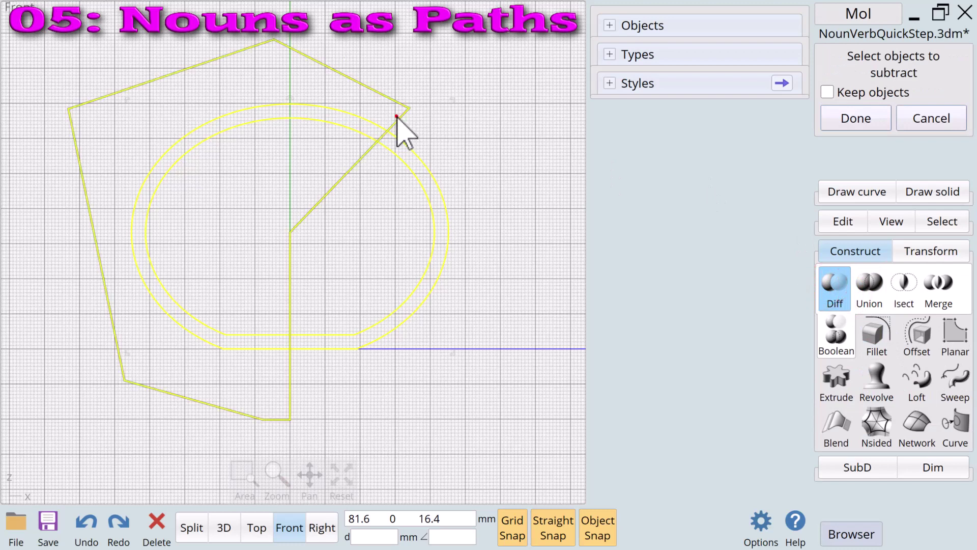
left_click(856, 118)
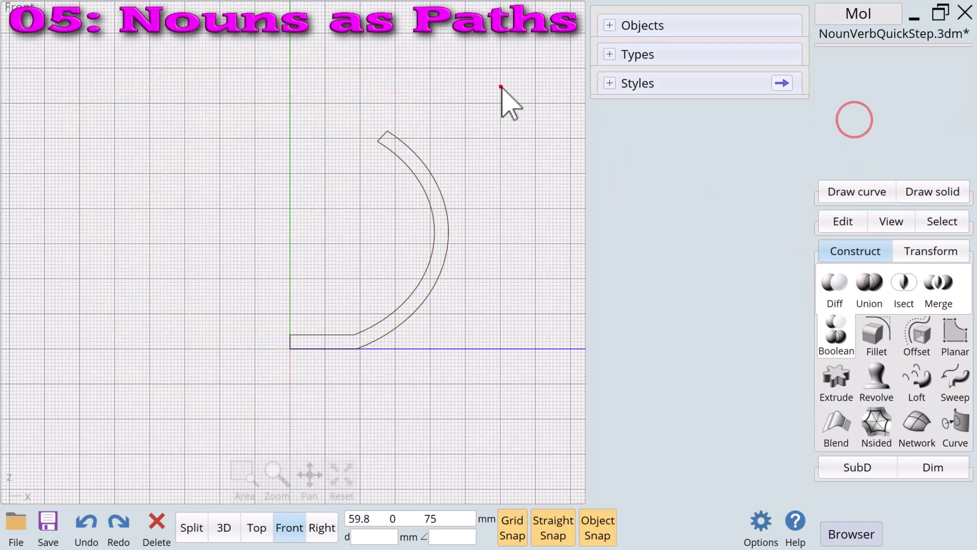
left_click(500, 86)
- Fillet all corners of the curved wall profile with a 1.8 mm radius
left_click(414, 174)
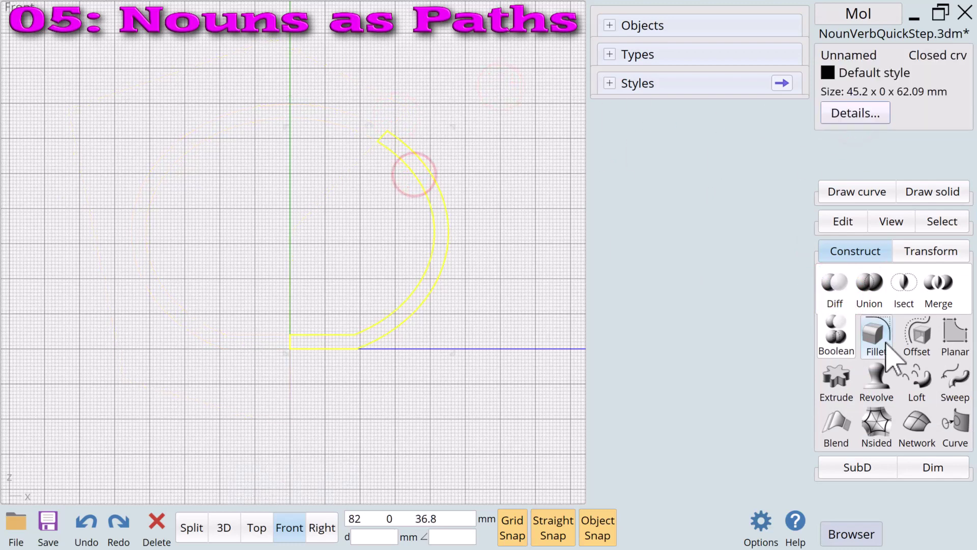
left_click(877, 335)
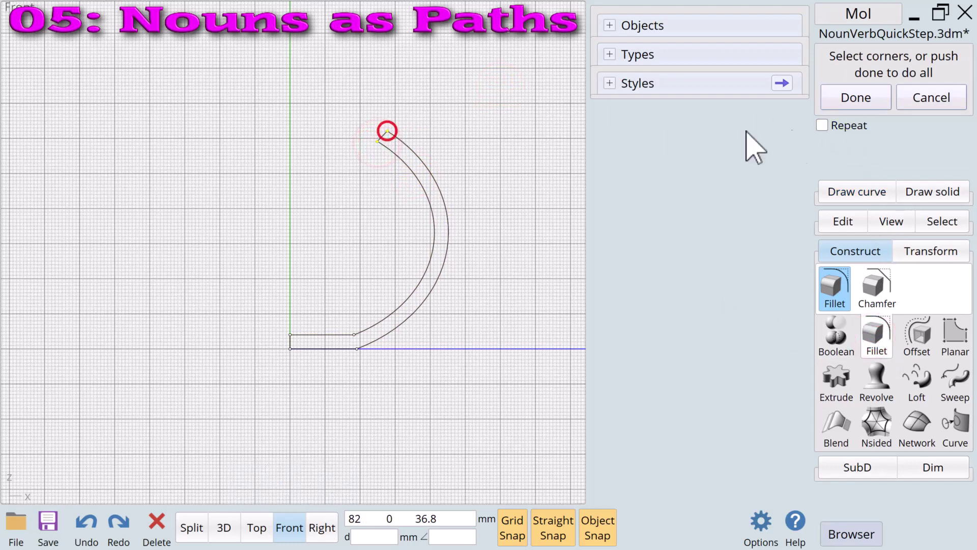
left_click(856, 97)
left_click(878, 75)
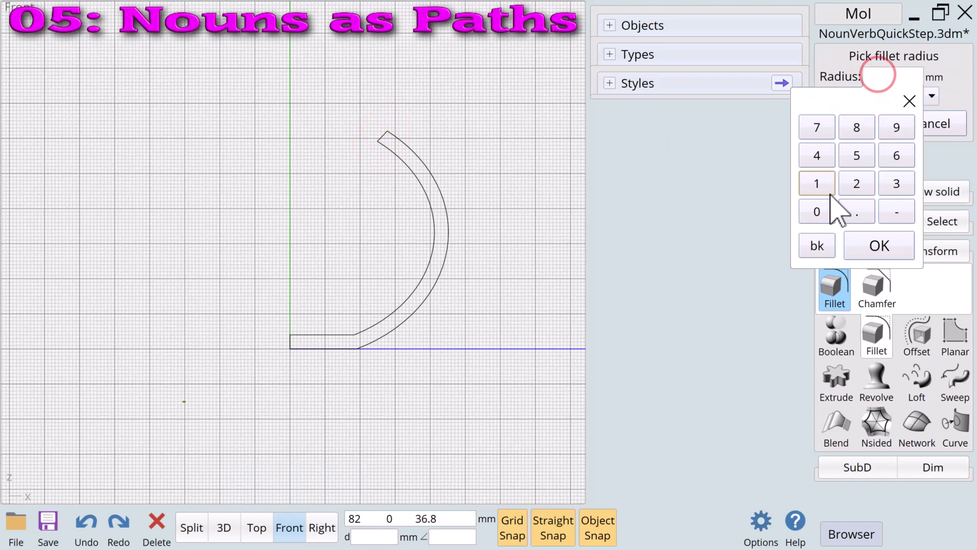
left_click(856, 211)
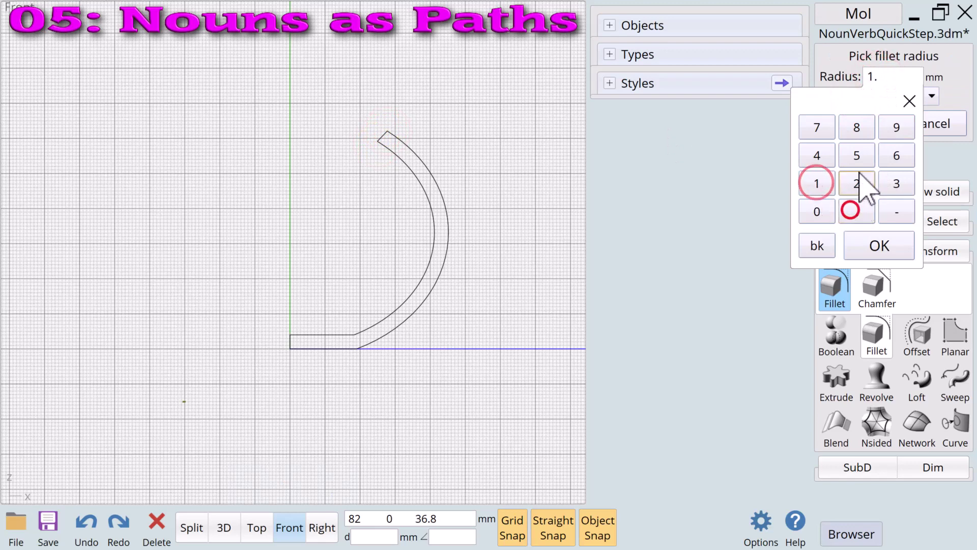
left_click(856, 127)
left_click(875, 246)
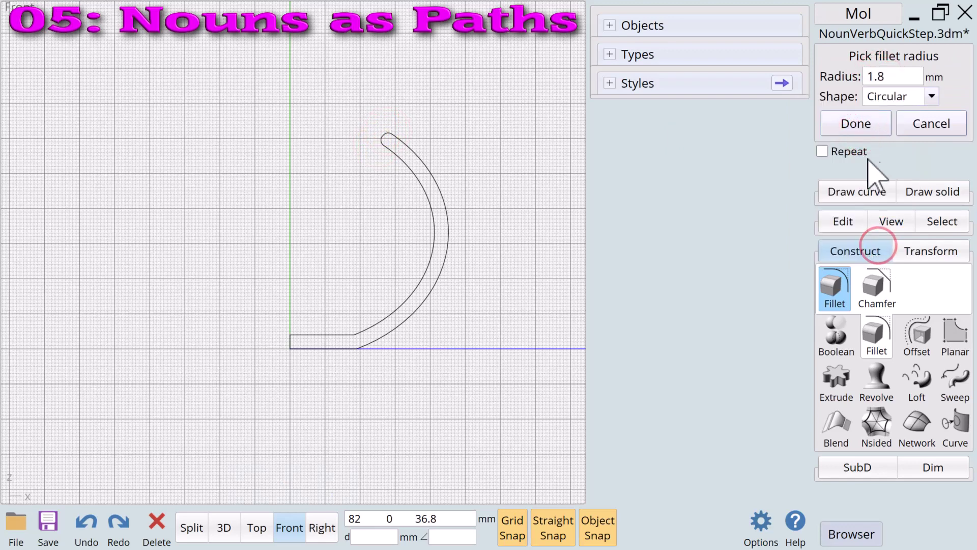
left_click(855, 130)
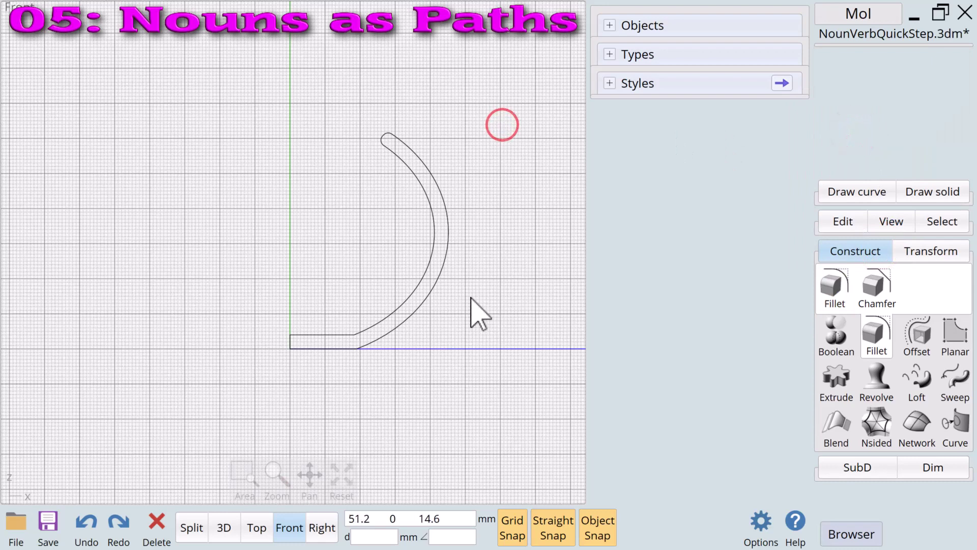
left_click(430, 290)
- Revolve the wall profile 360° around the vertical axis into a capped 90.4 x 90.4 x 61.57 mm pot
left_click(870, 391)
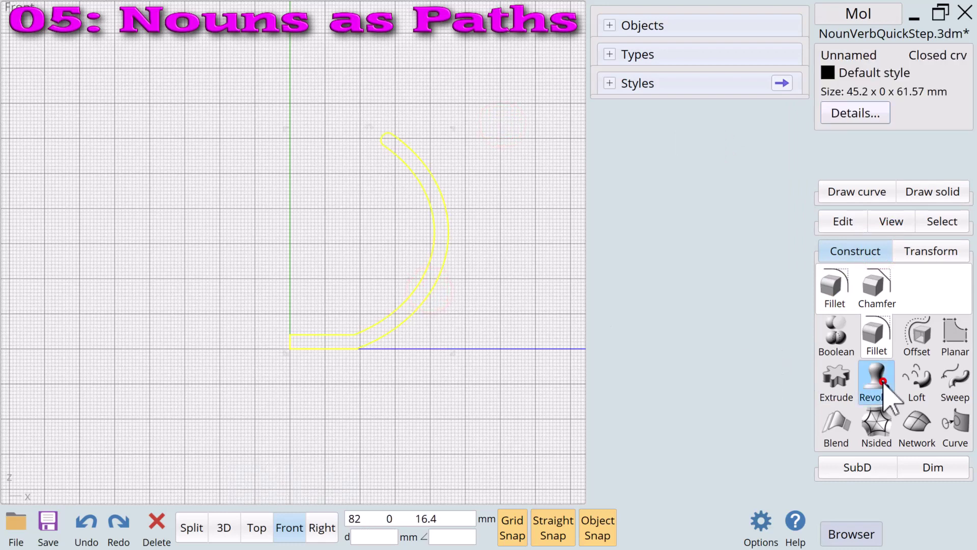
left_click(289, 193)
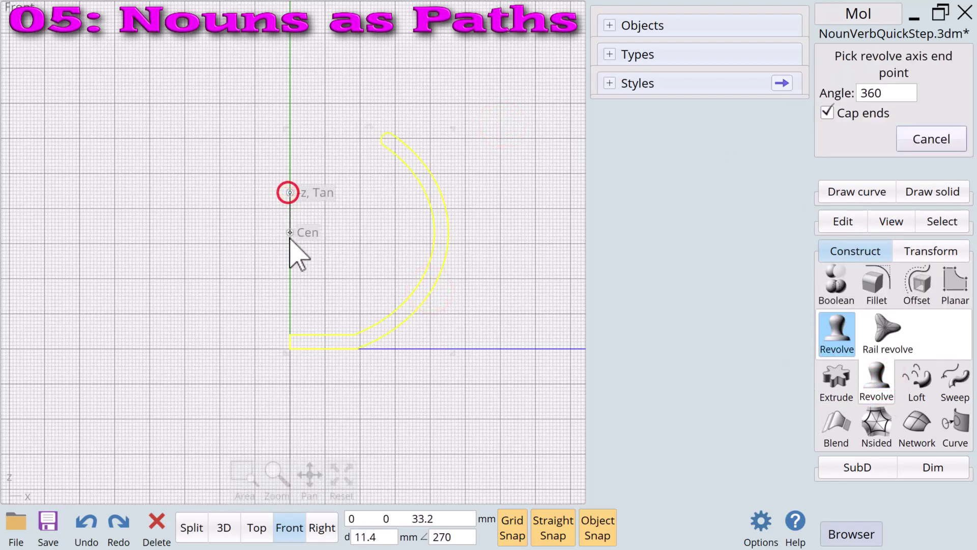
left_click(288, 246)
left_click(524, 236)
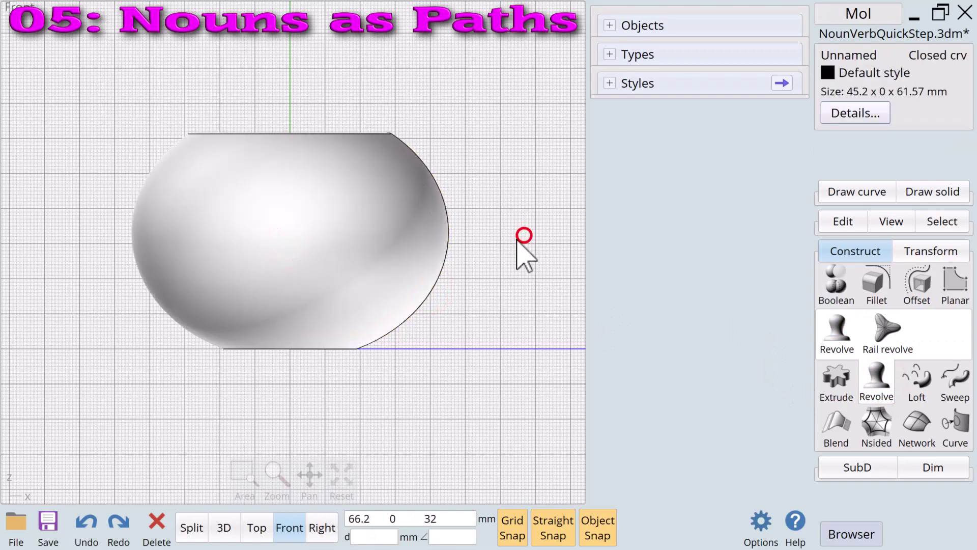
- Inspect the pot in 3D, then select the bowl solid from the Front view
left_click(224, 527)
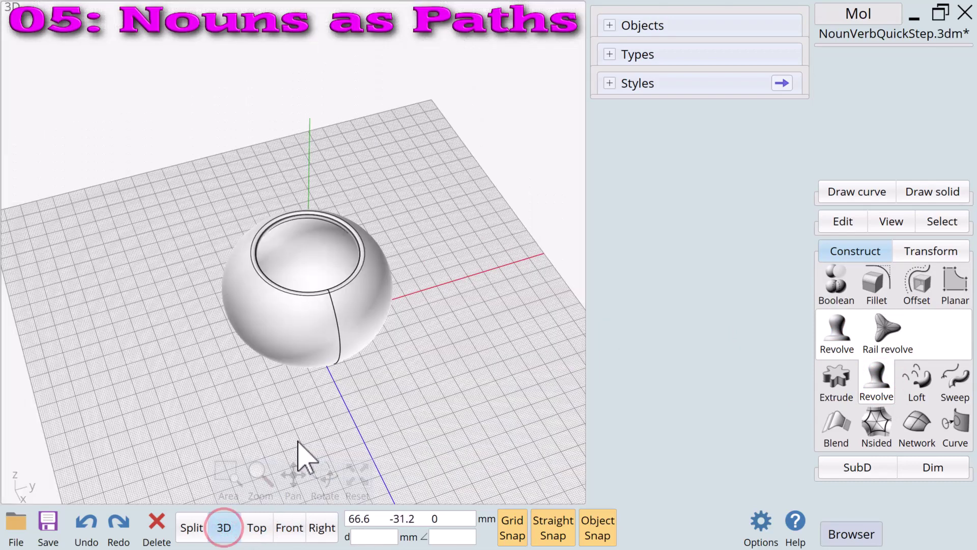
mouse_move(326, 468)
left_mouse_down()
mouse_move(327, 414)
mouse_move(333, 524)
mouse_move(343, 465)
left_mouse_up()
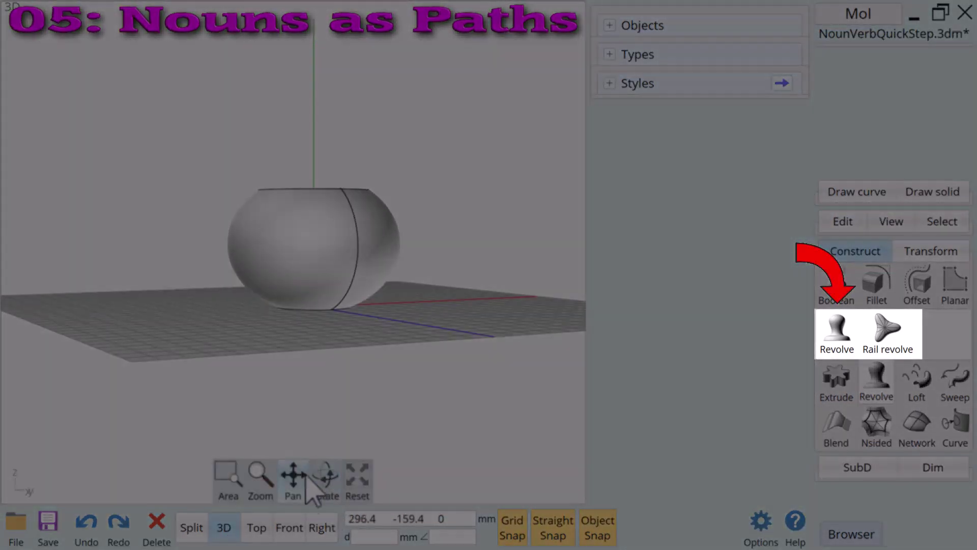
left_click(289, 532)
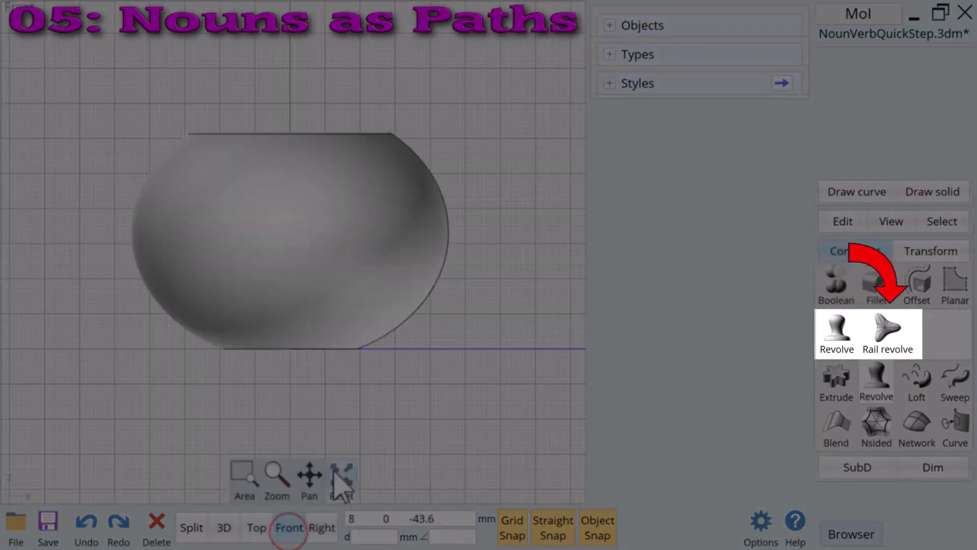
left_click(310, 218)
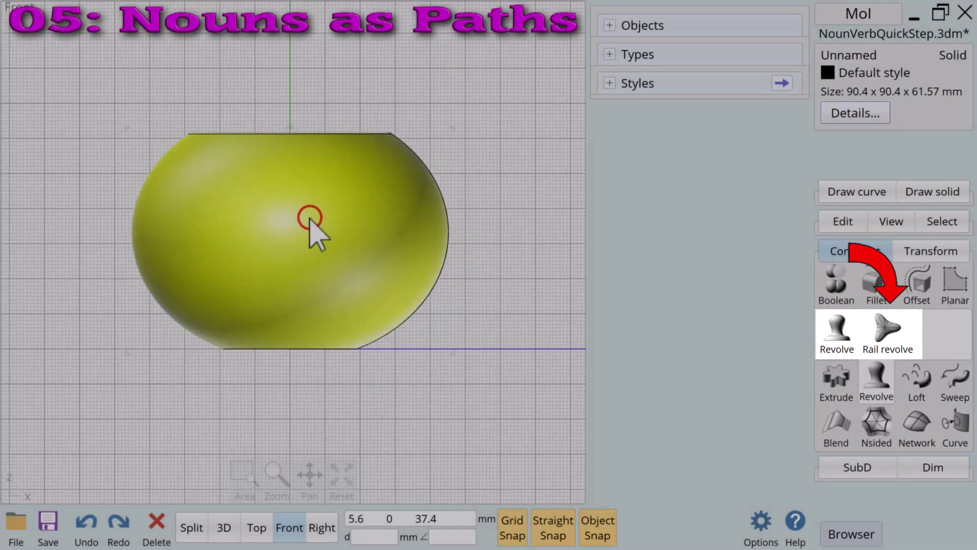
- Delete the bowl solid and start a Custom-style star polygon in the Top view
key("Delete")
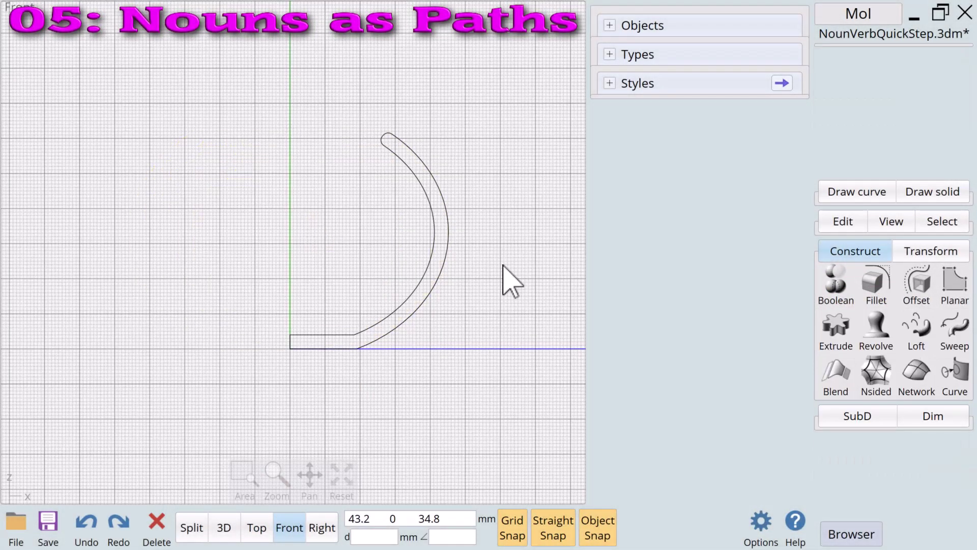
left_click(257, 530)
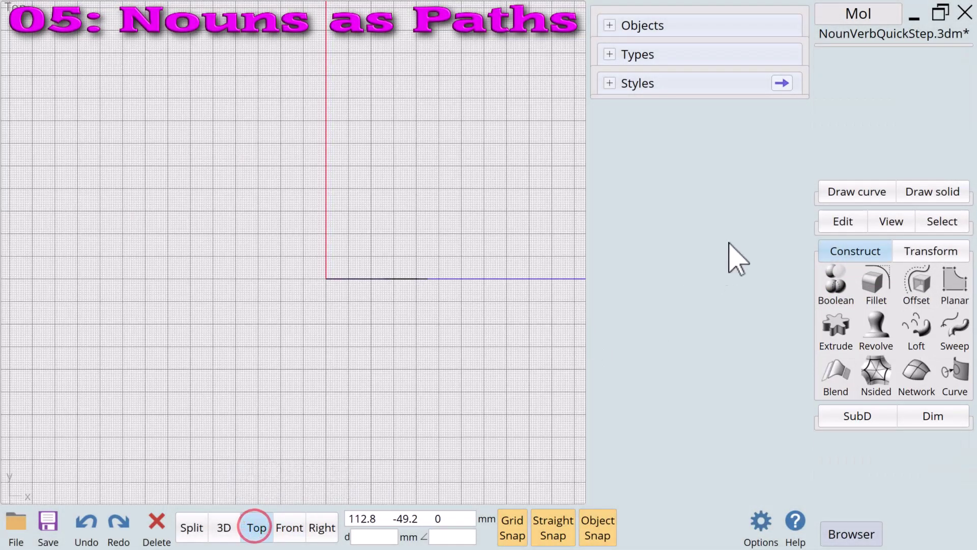
left_click(850, 193)
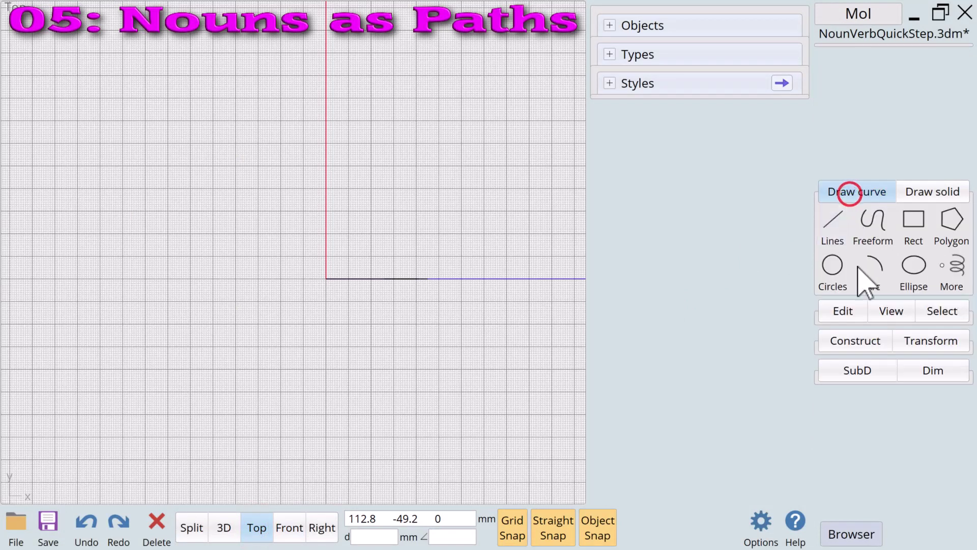
left_click(952, 220)
left_click(909, 230)
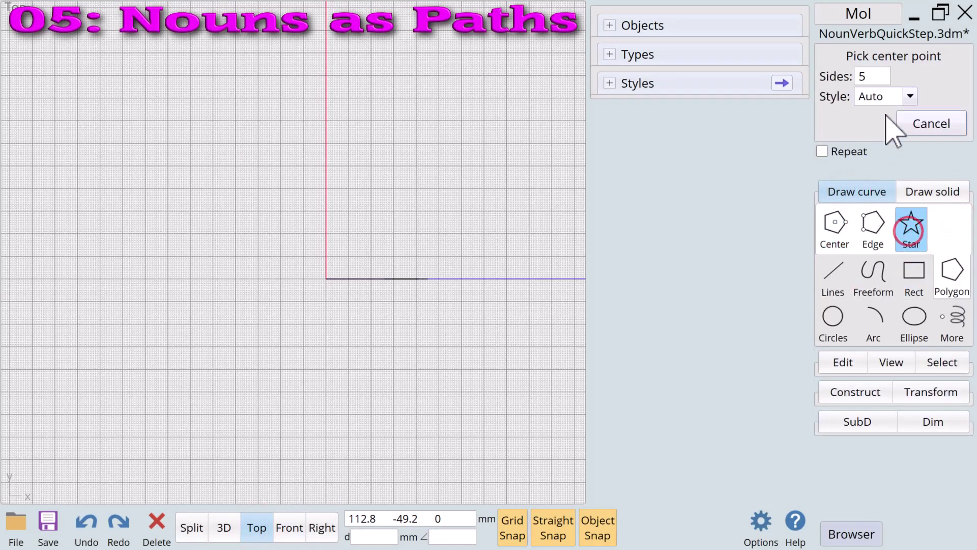
left_click(883, 126)
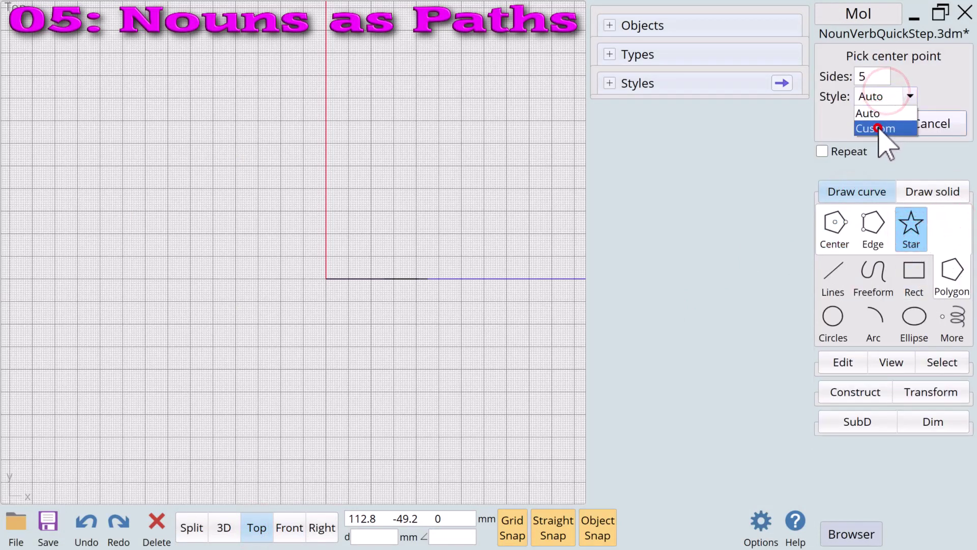
- Give the star 8 sides and place it on the origin with outer and inner points
left_click(862, 73)
left_click(820, 128)
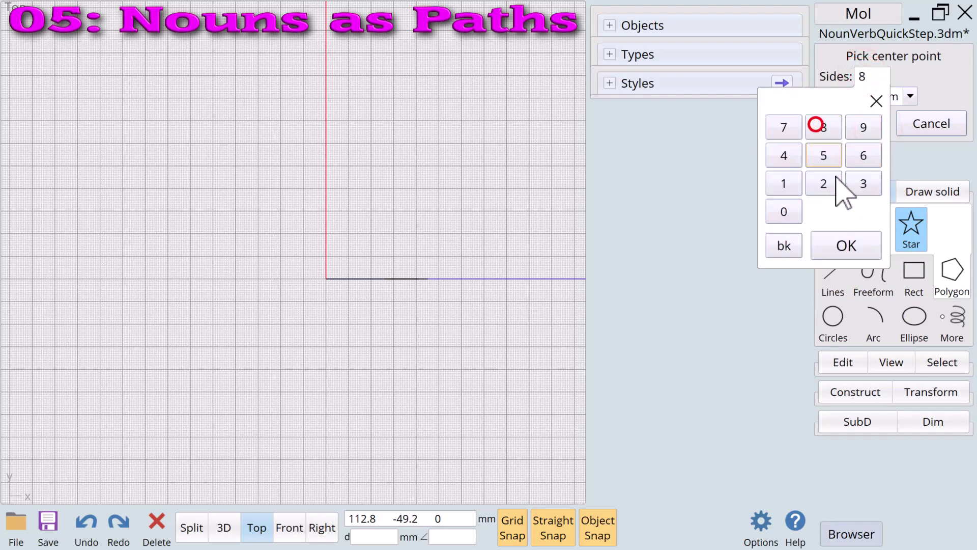
left_click(832, 245)
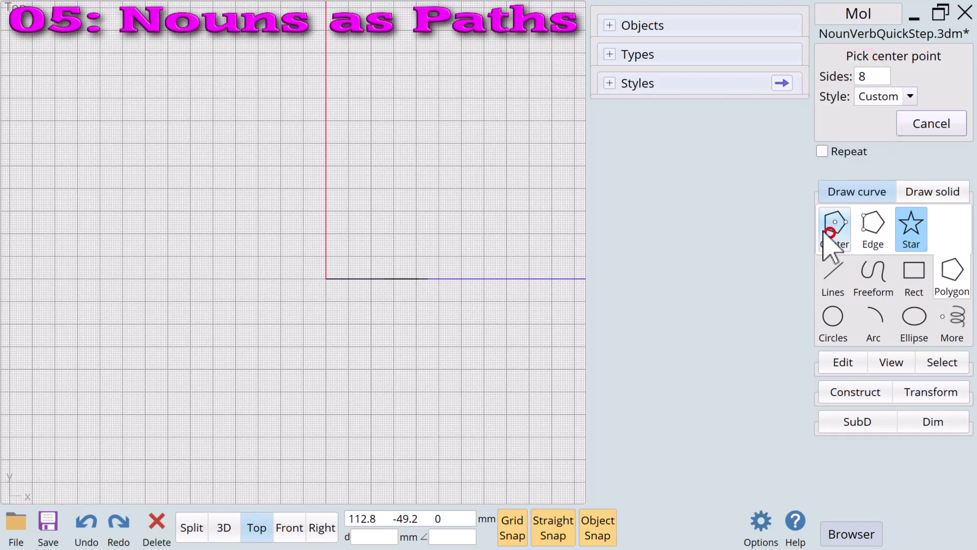
left_click(322, 278)
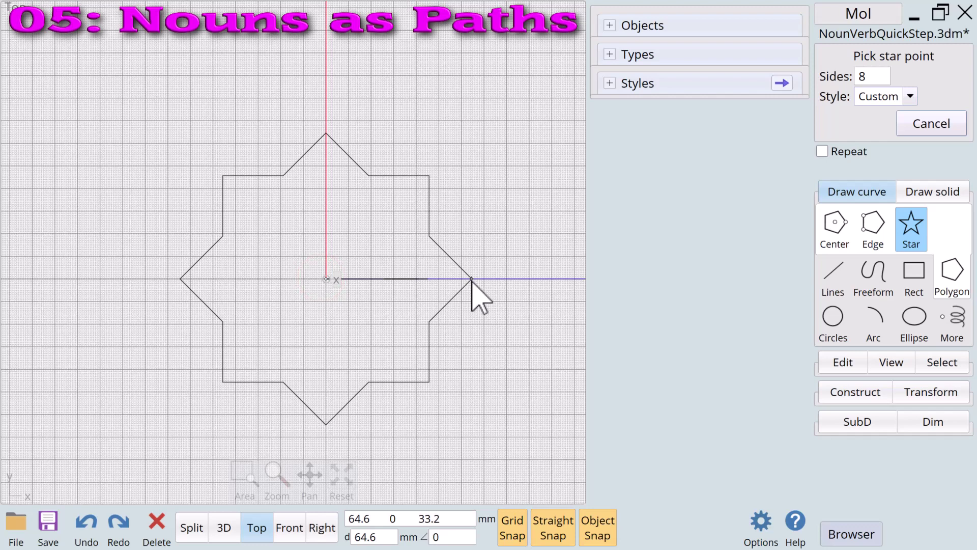
left_click(472, 279)
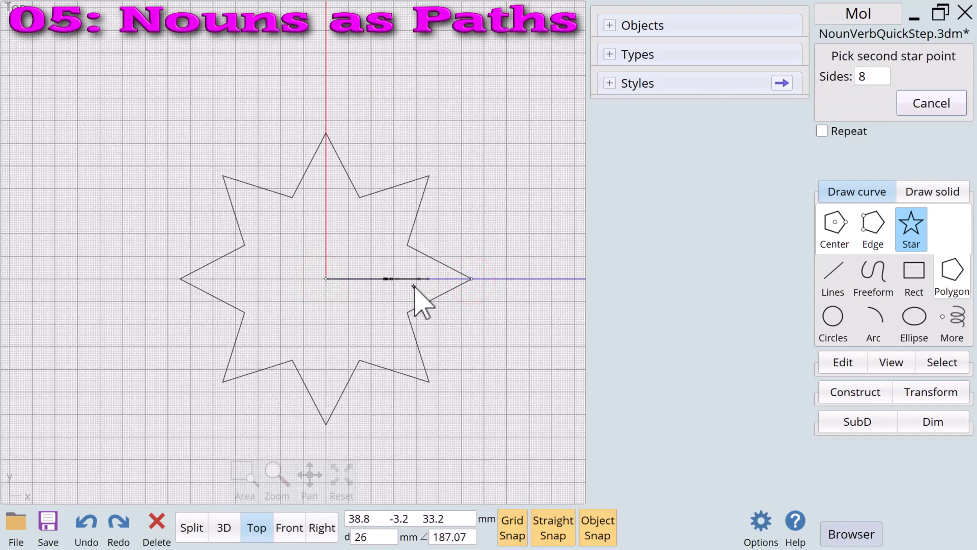
left_click(414, 287)
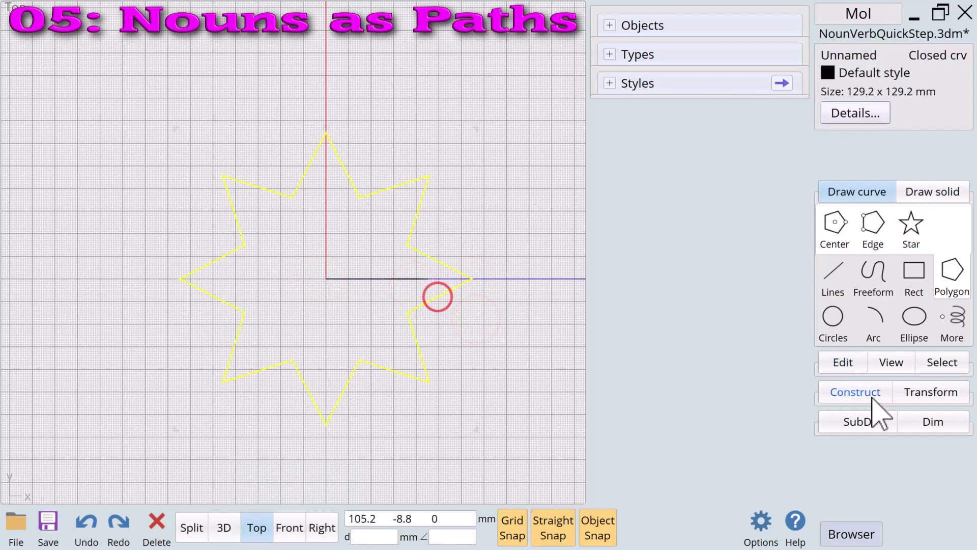
- Fillet all corners of the star, trying radii of 5 mm and then 10 mm
left_click(854, 394)
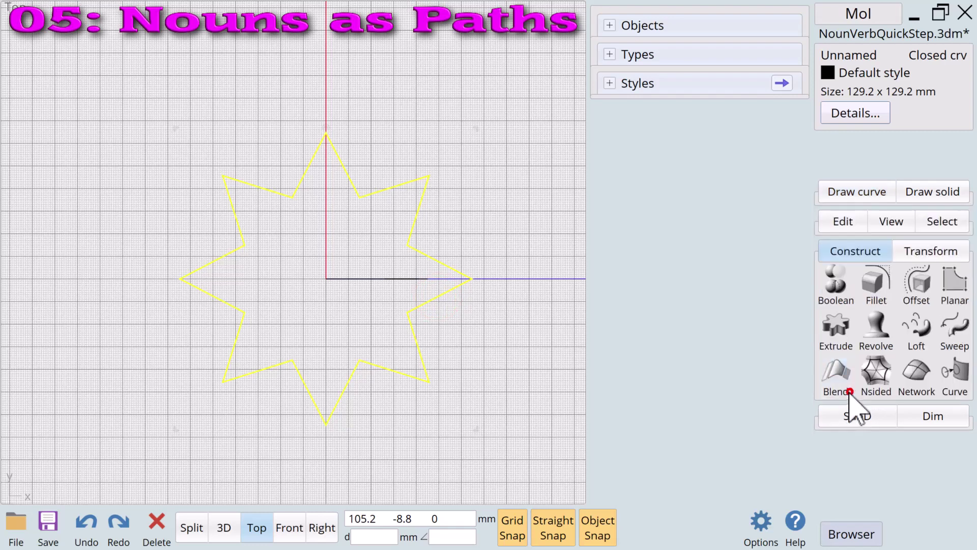
left_click(874, 284)
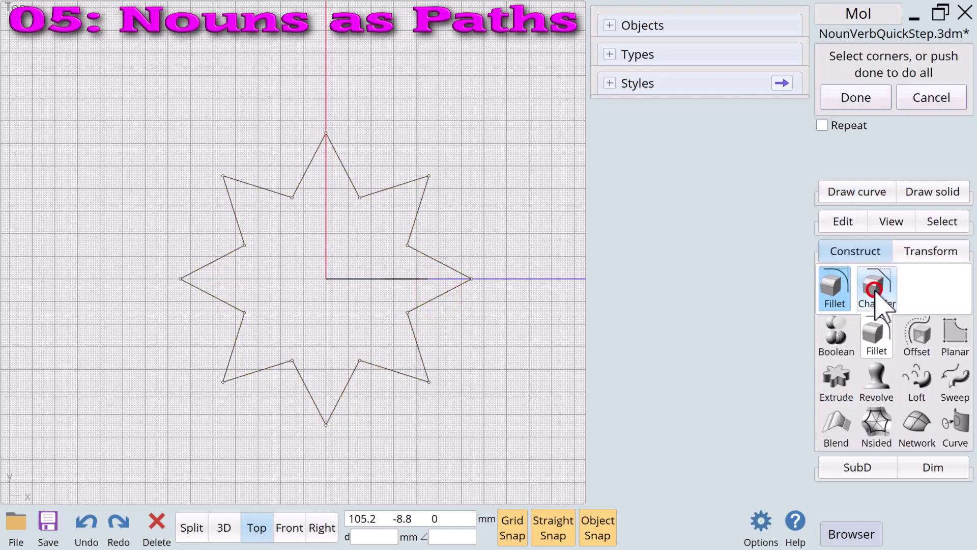
left_click(860, 97)
left_click(898, 79)
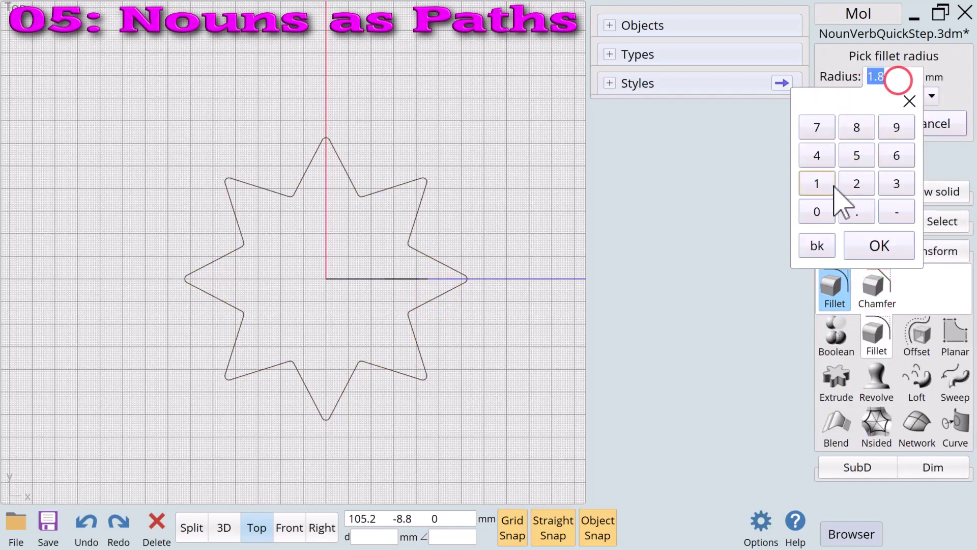
left_click(858, 149)
left_click(876, 243)
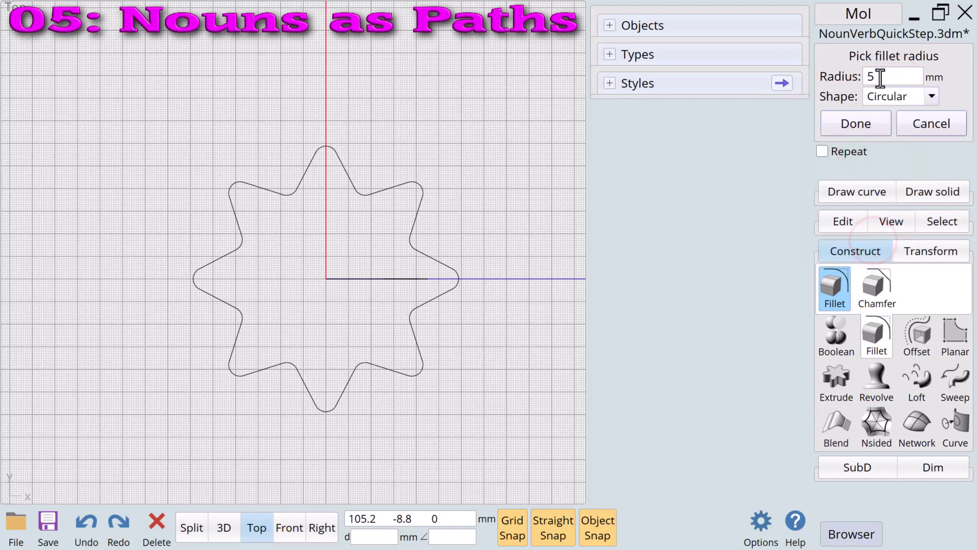
left_click(880, 76)
left_click(822, 187)
left_click(817, 211)
left_click(876, 244)
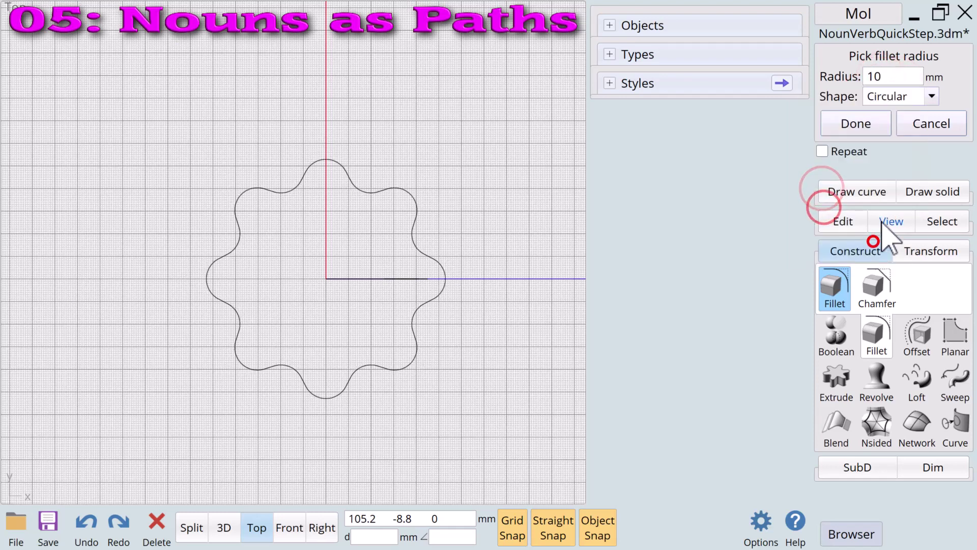
- Try fillet radii of 11 and 12 mm, then finish with 11.5 mm
left_click(898, 78)
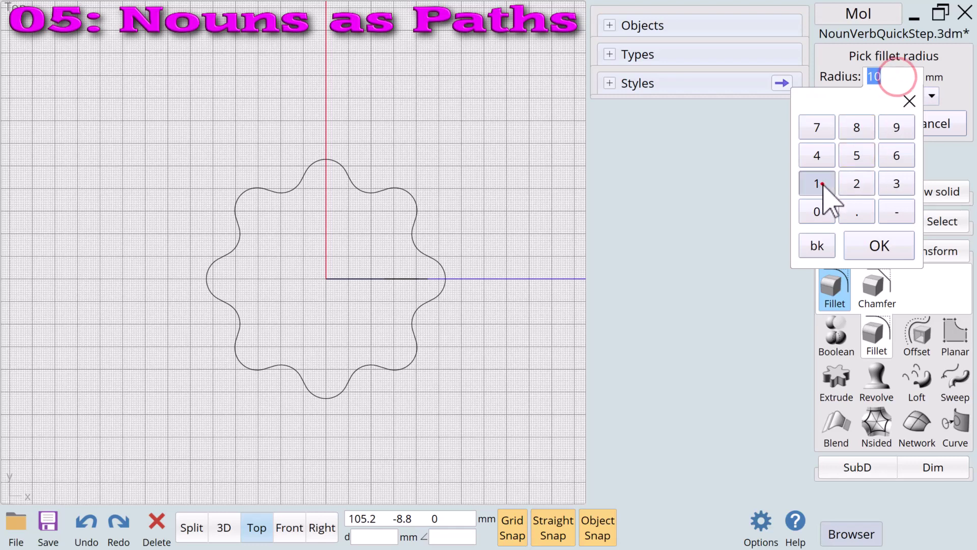
left_click(877, 245)
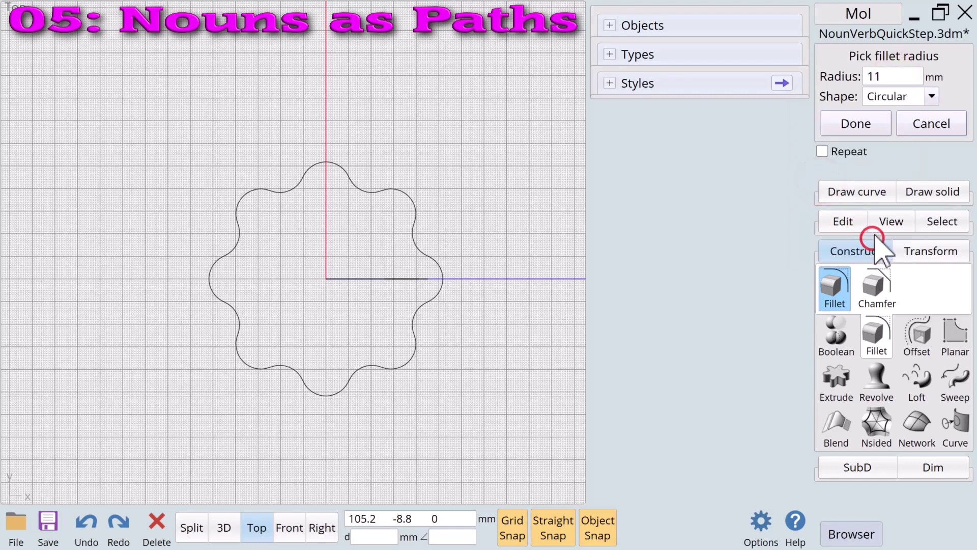
left_click(882, 77)
left_click(850, 185)
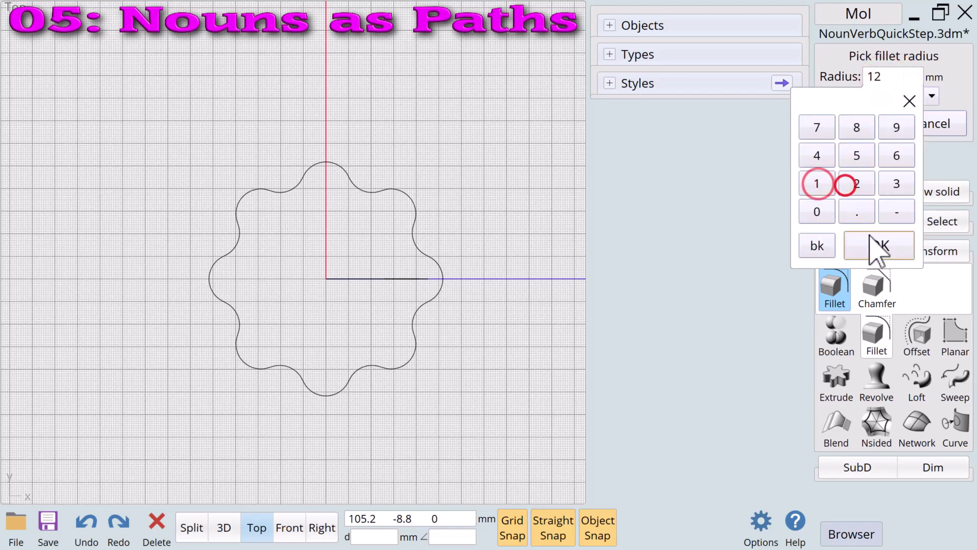
left_click(868, 236)
left_click(892, 76)
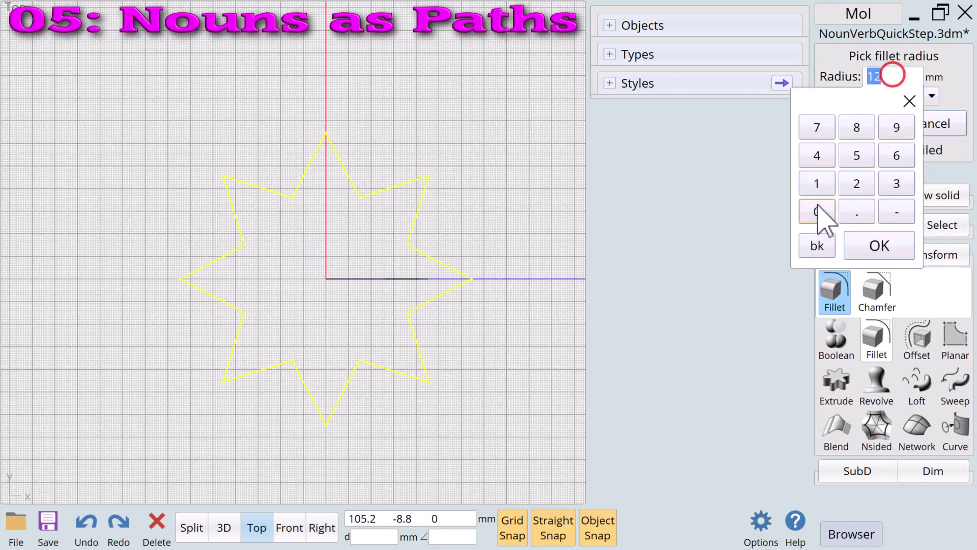
left_click(817, 185)
left_click(817, 184)
left_click(857, 210)
left_click(866, 155)
left_click(872, 237)
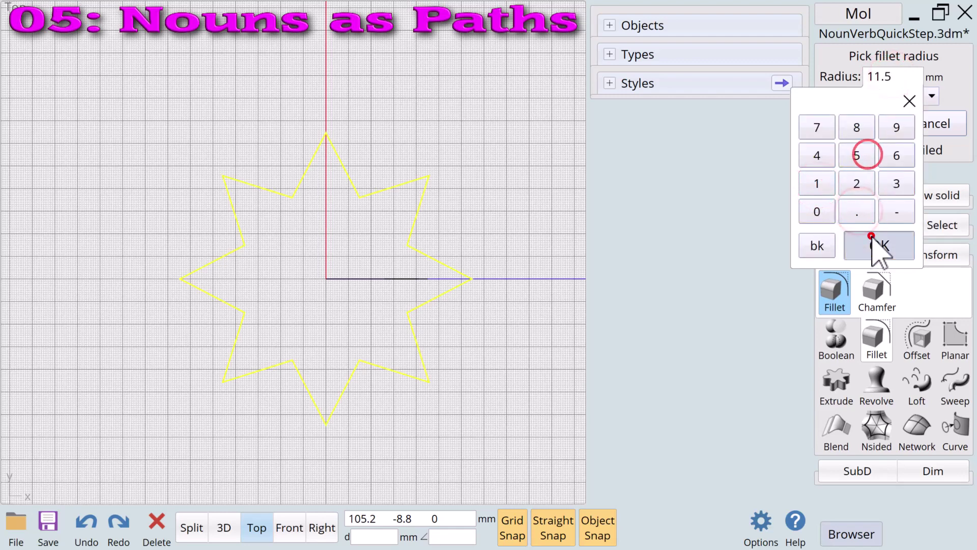
left_click(849, 125)
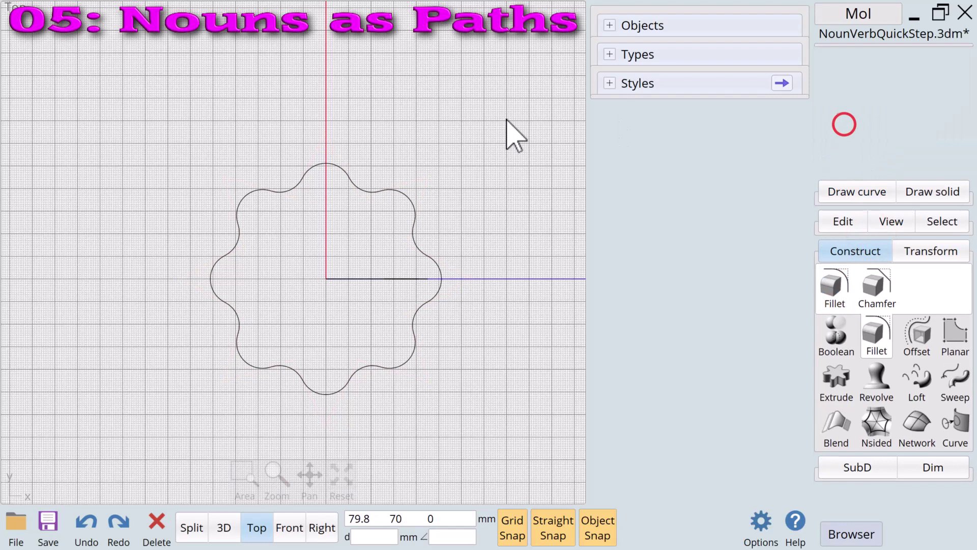
- Select the wavy star outline and view it from the Front
left_click(504, 119)
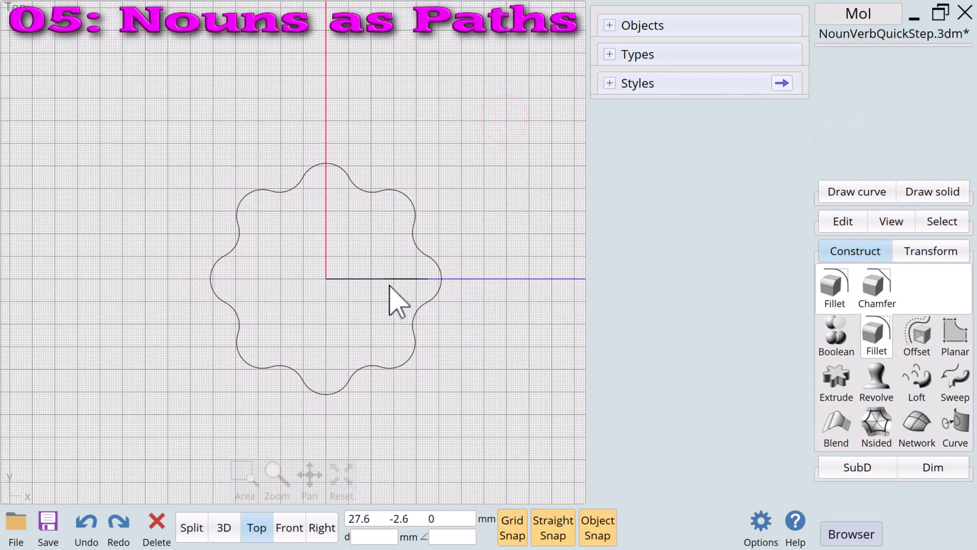
left_click(417, 310)
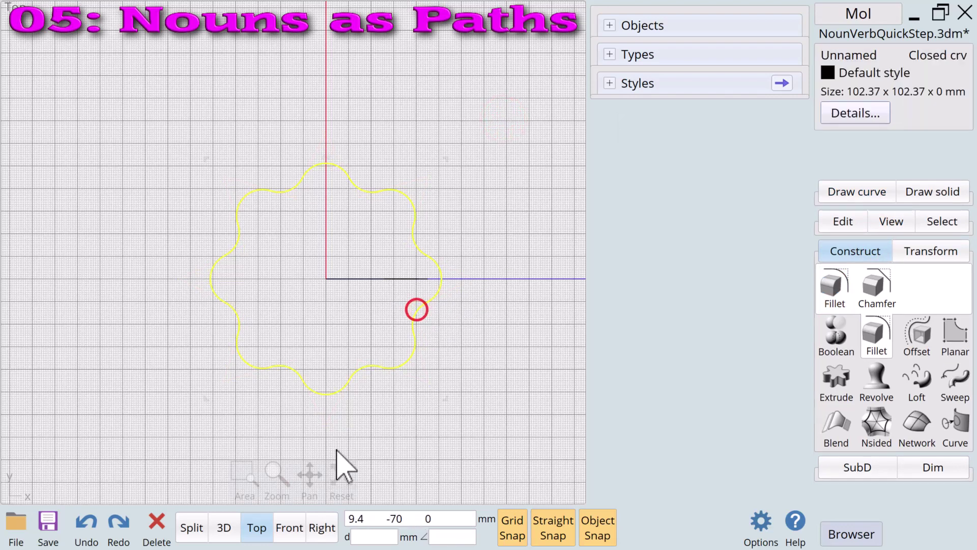
left_click(289, 527)
- Align the wavy outline to the profile's bottom line with Horiz center alignment, then select the profile
left_click(931, 251)
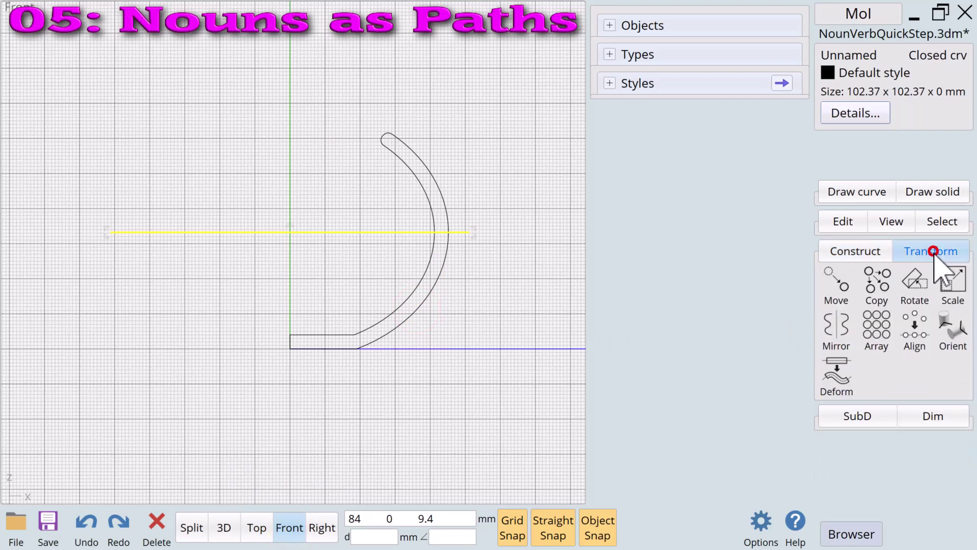
left_click(915, 330)
left_click(844, 90)
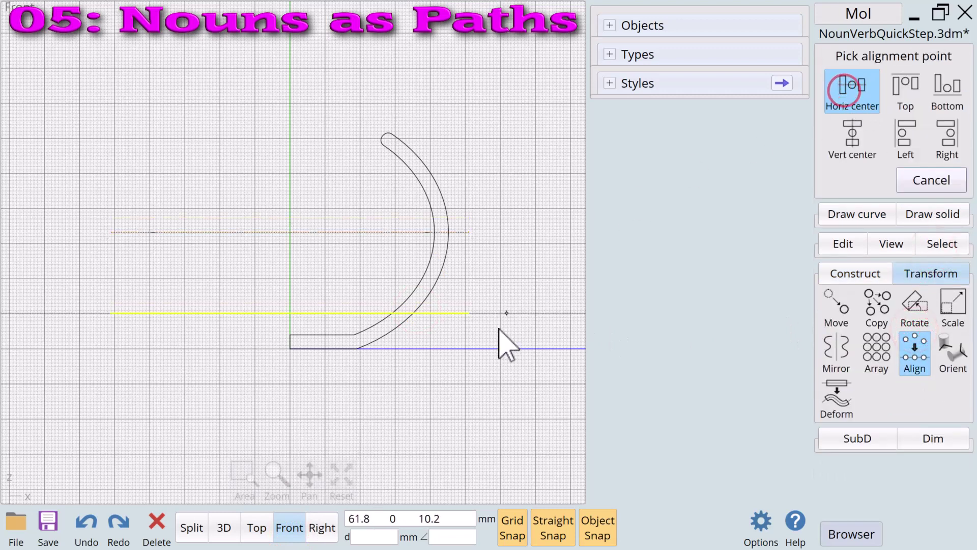
left_click(488, 348)
left_click(506, 297)
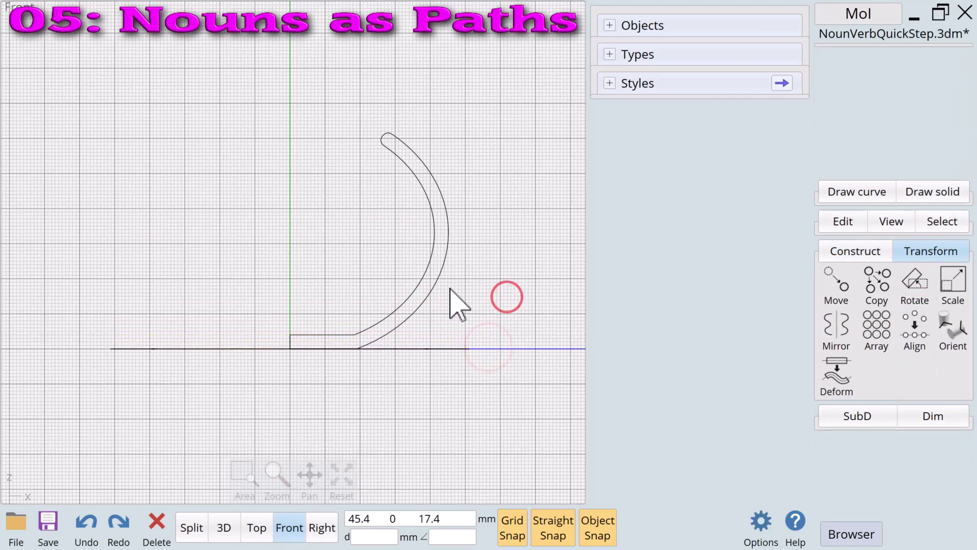
left_click(427, 286)
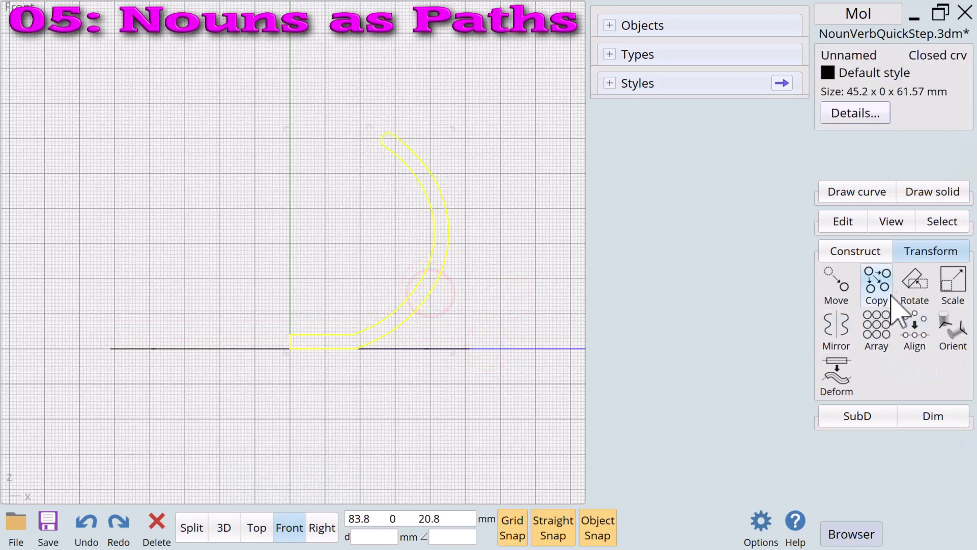
- Rail-revolve the profile along the base curve about the vertical z axis
left_click(857, 254)
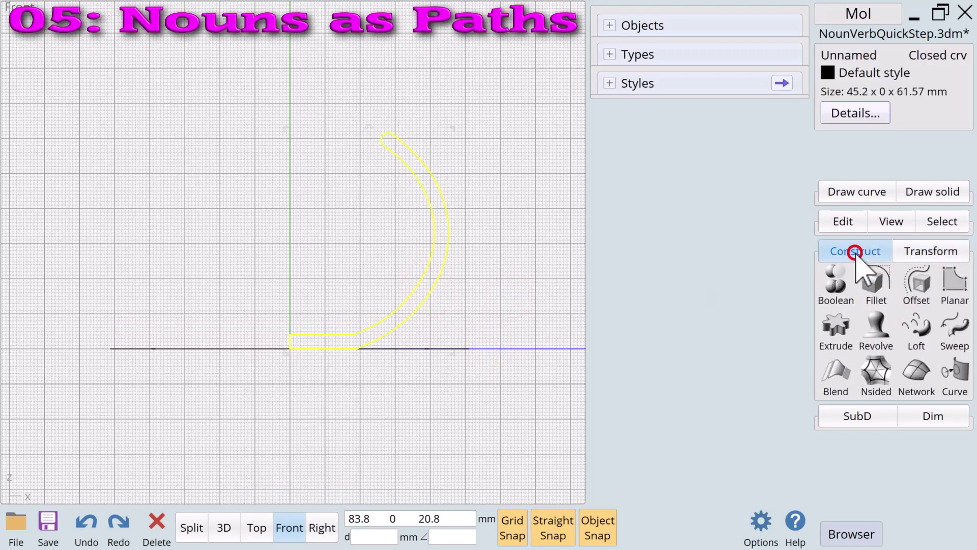
left_click(875, 327)
left_click(896, 326)
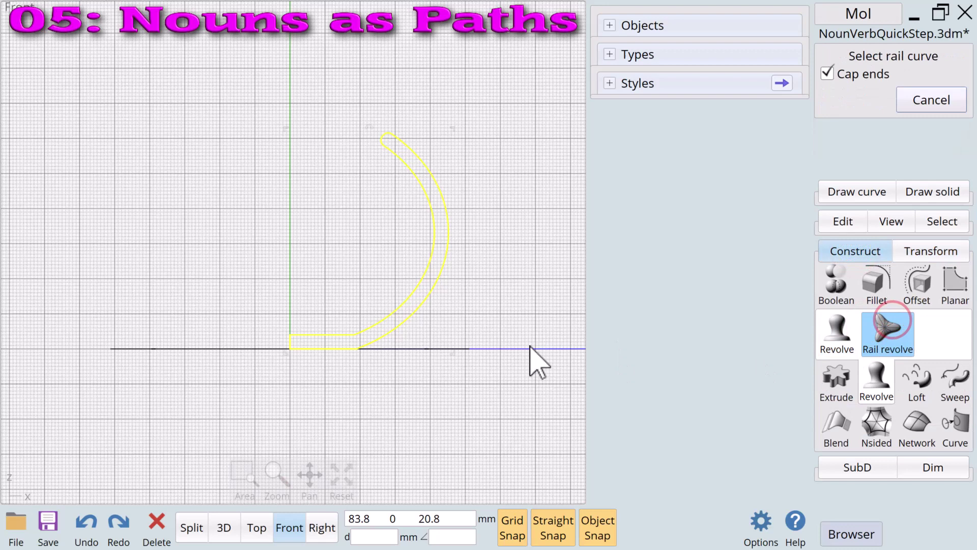
left_click(438, 351)
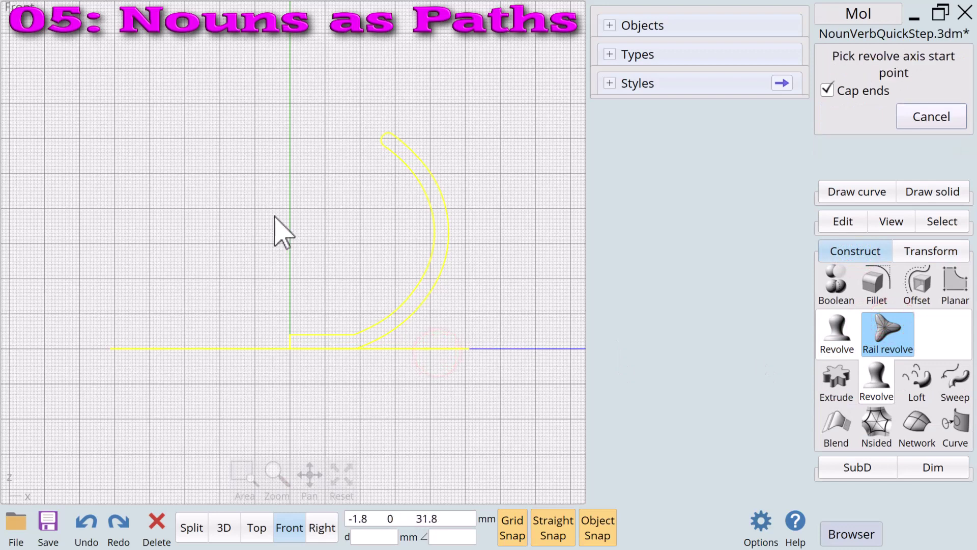
left_click(289, 167)
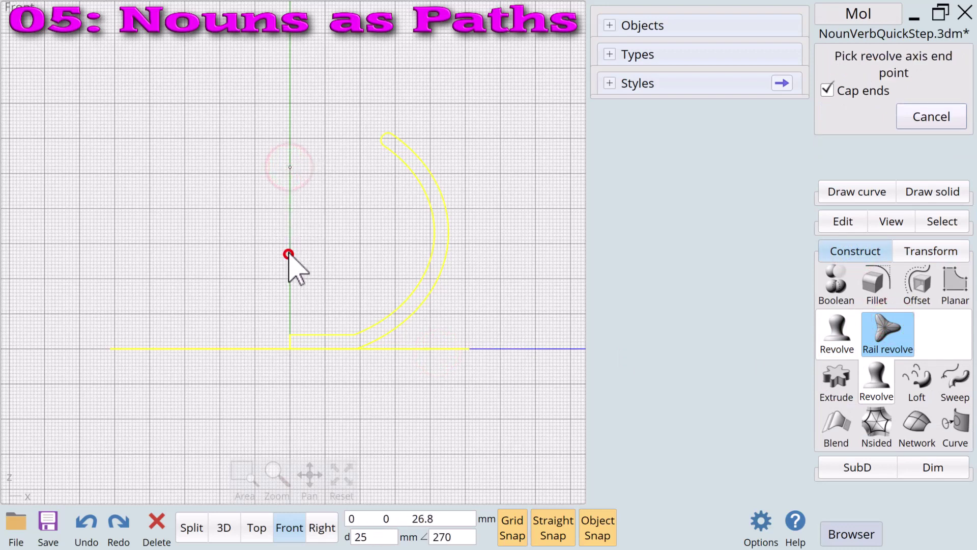
left_click(289, 255)
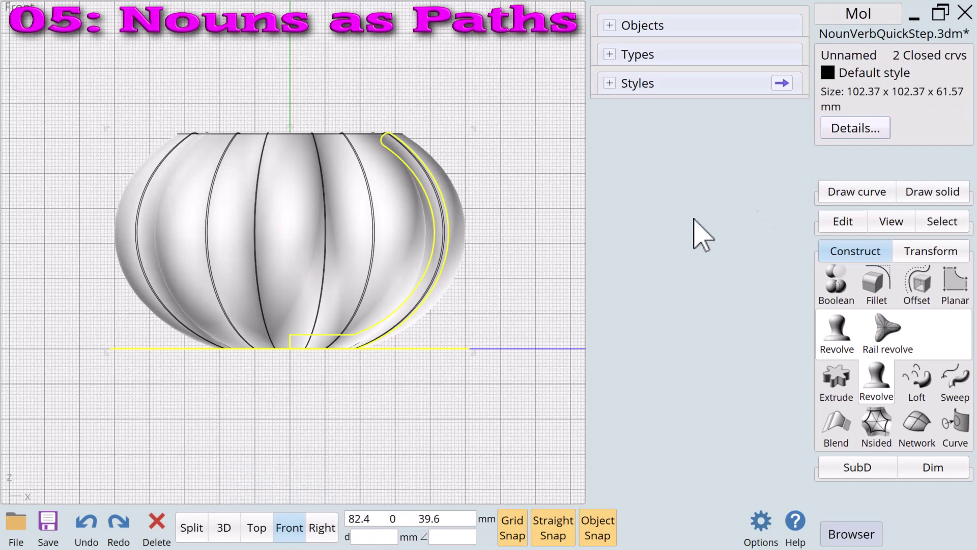
- Inspect the lobed pot in perspective, then return to the Front view
left_click(516, 188)
left_click(222, 527)
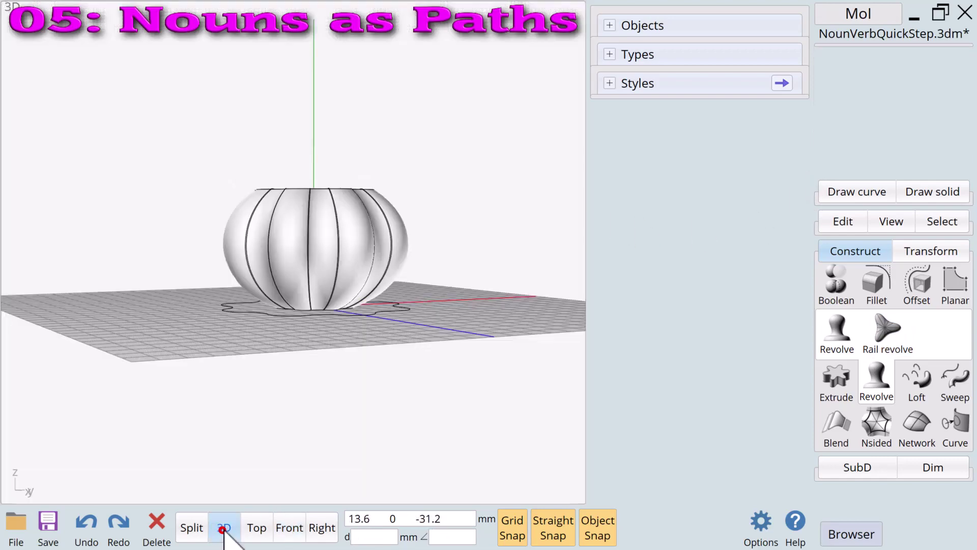
left_click_drag(314, 468, 297, 536)
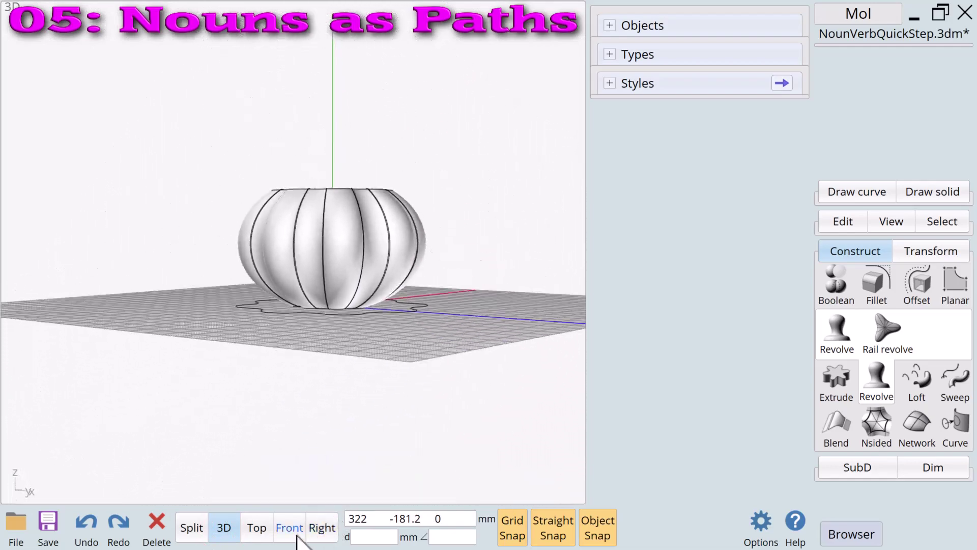
left_click(290, 530)
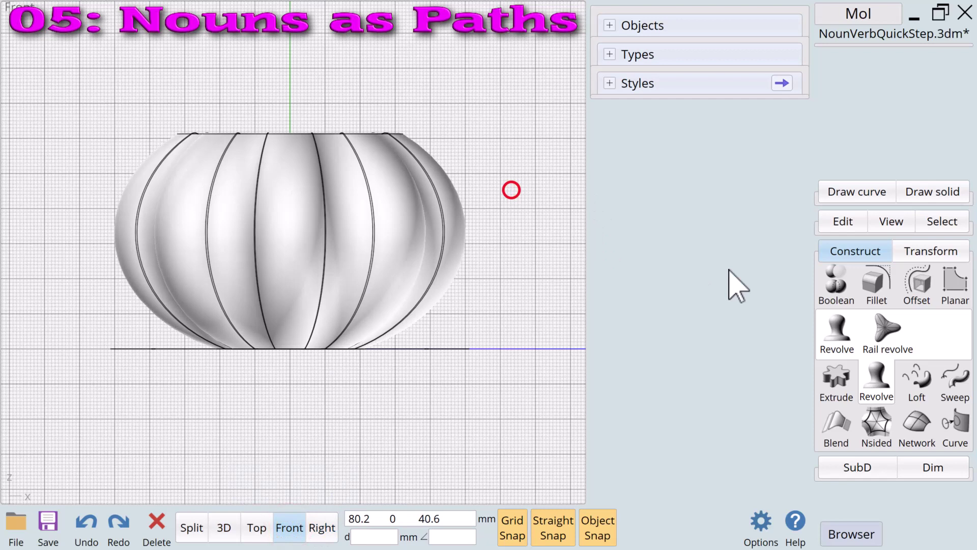
- Draw a vertical 11.92 mm-radius circle by diameter on the pot's upper right shoulder
left_click(853, 192)
left_click(832, 265)
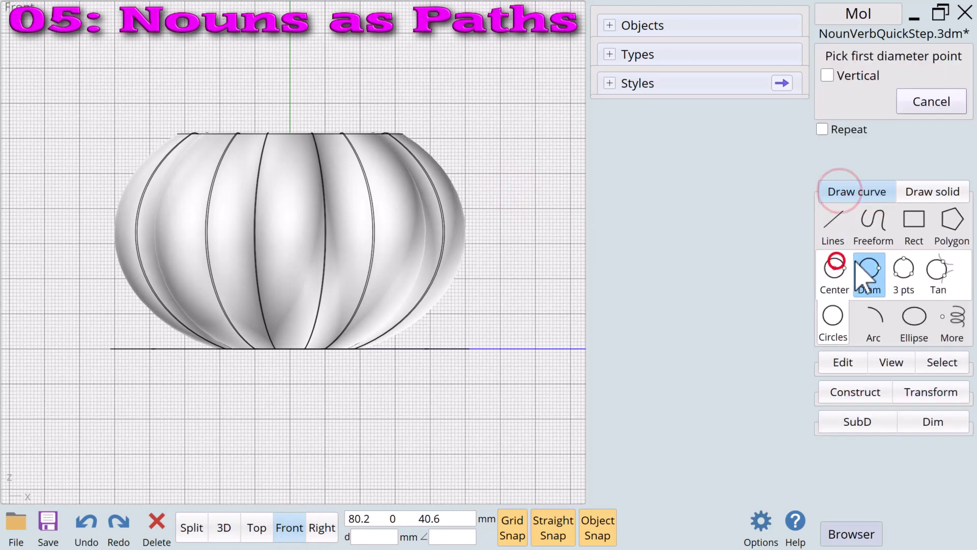
left_click(870, 270)
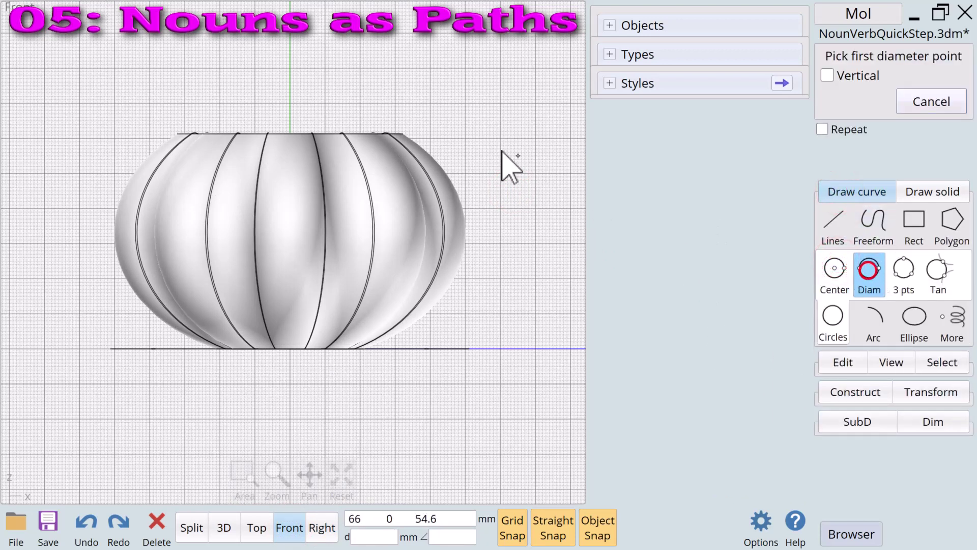
left_click(433, 144)
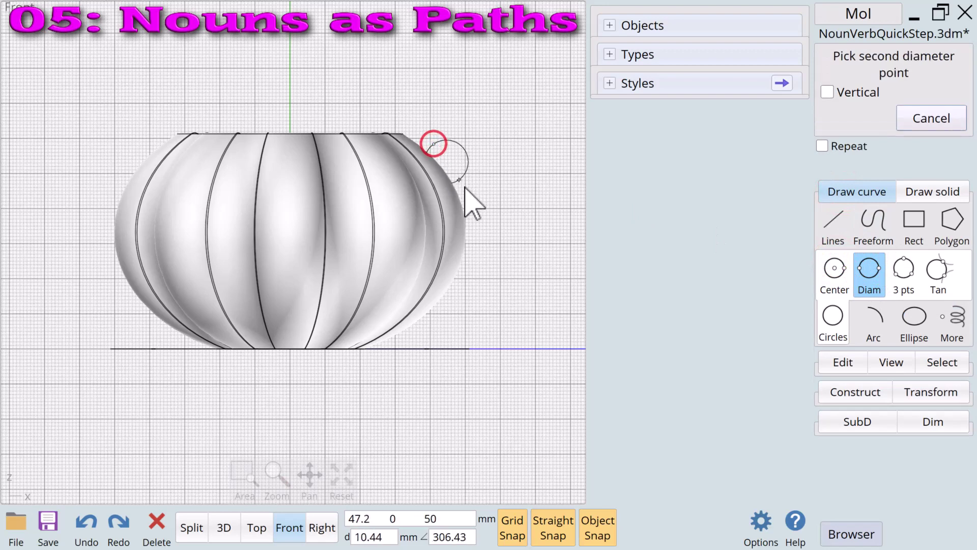
left_click(827, 92)
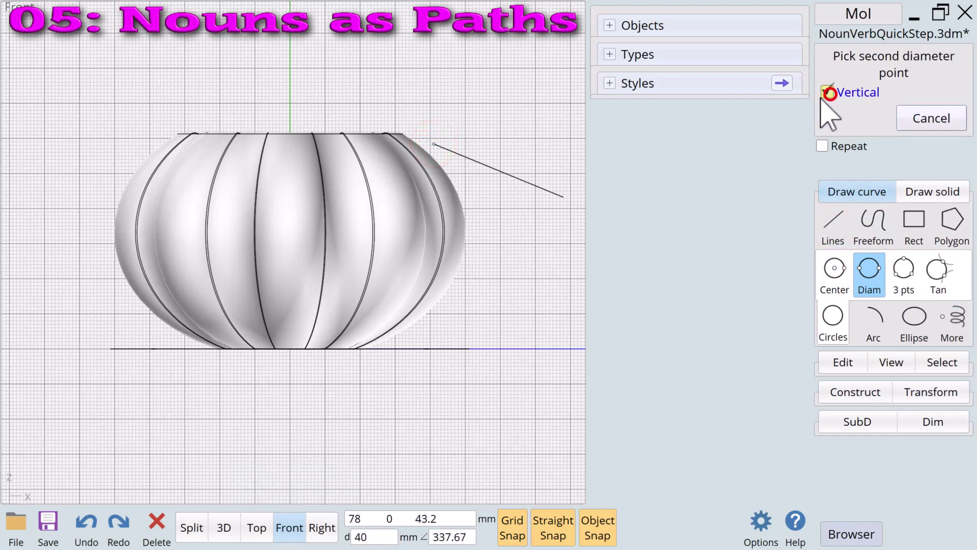
left_click(484, 211)
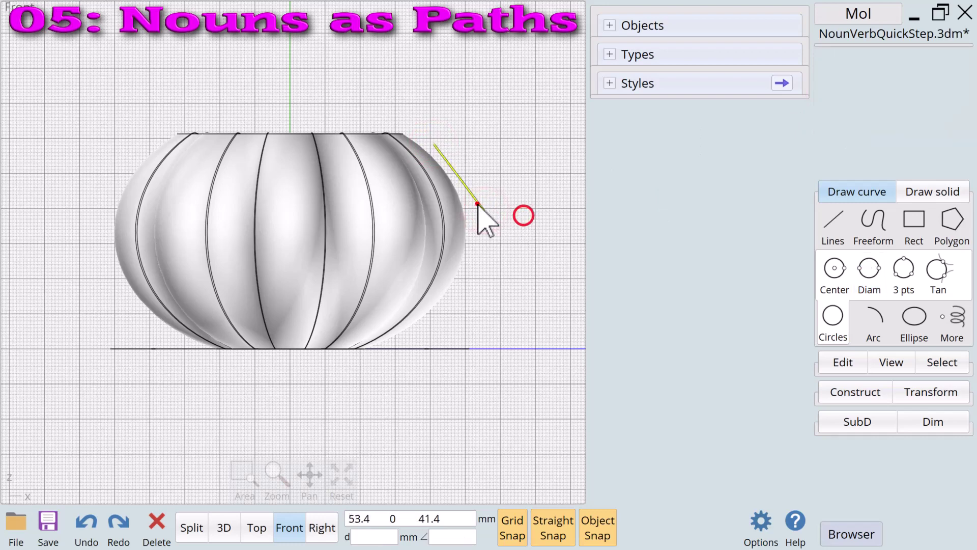
left_click(224, 528)
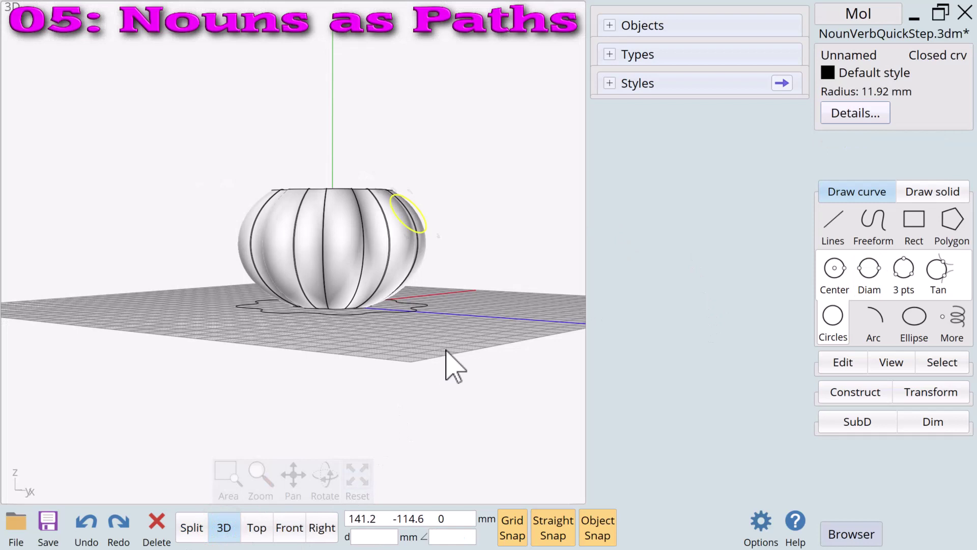
left_click(286, 531)
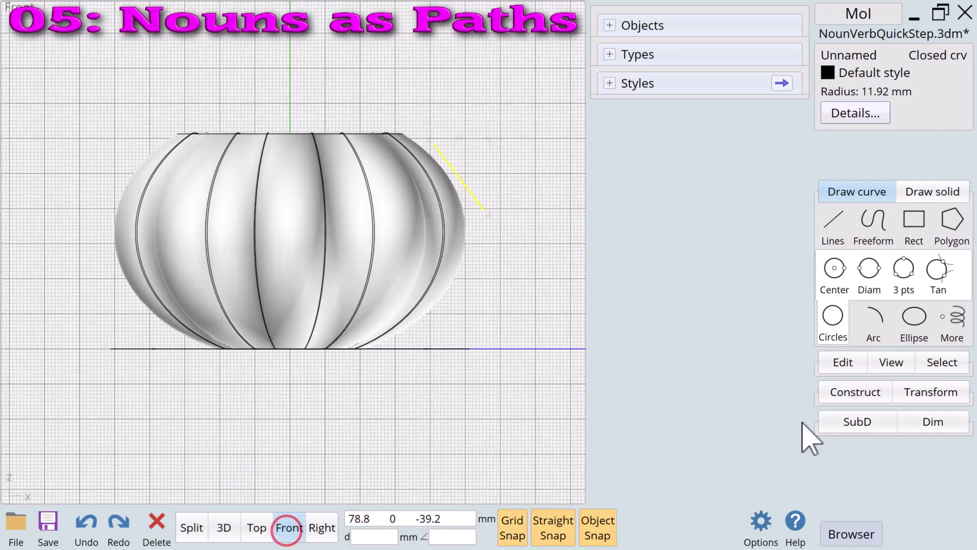
left_click(860, 395)
- Extrude the circle 39.4 mm into the pot's shoulder as a solid cylinder
left_click(837, 328)
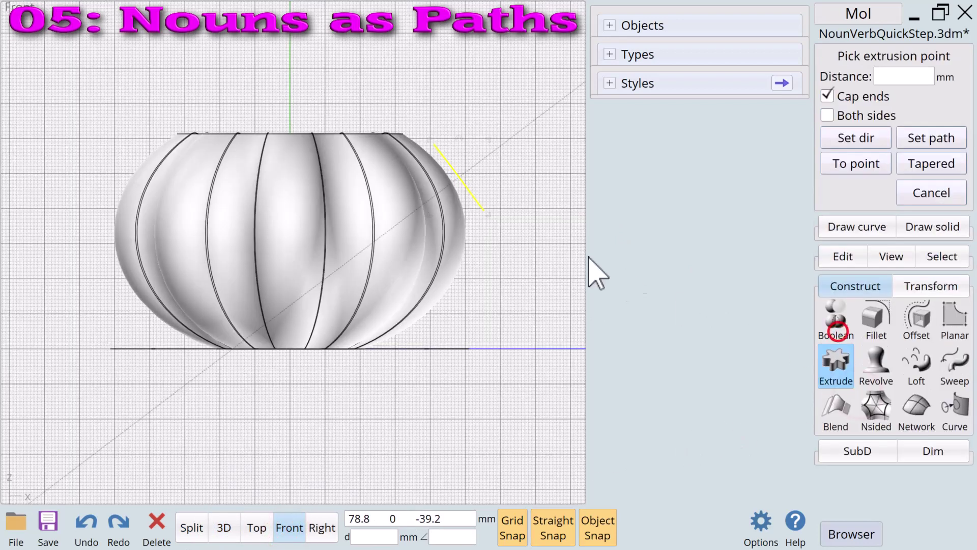
left_click(337, 245)
left_click(501, 232)
left_click(455, 196)
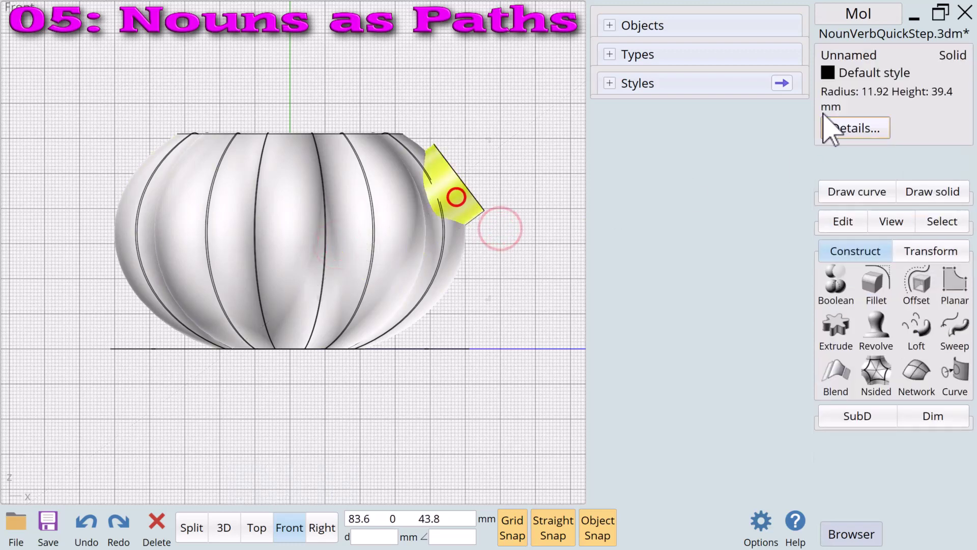
- Name the cylinder 'x' and keep it selected for the Top view
left_click(840, 56)
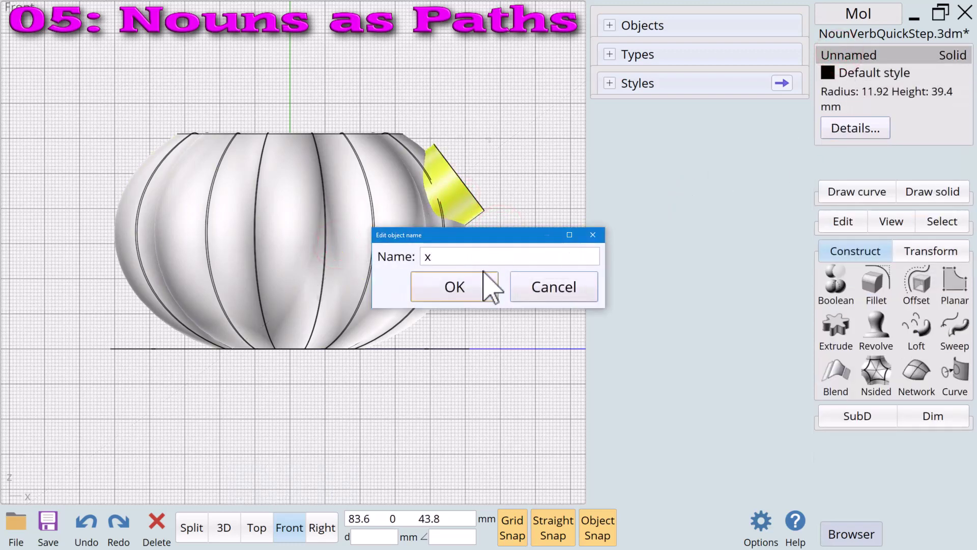
left_click(467, 280)
left_click(609, 25)
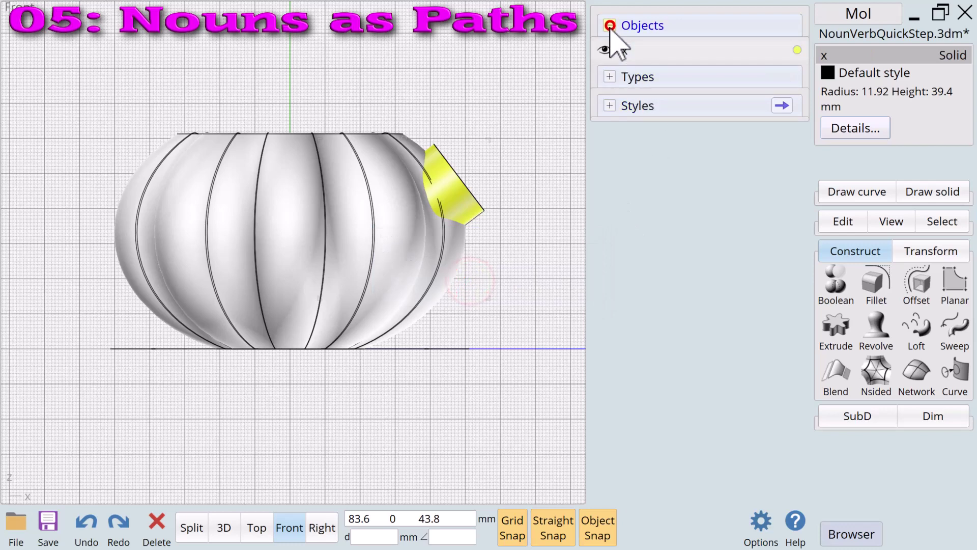
left_click(533, 206)
left_click(452, 193)
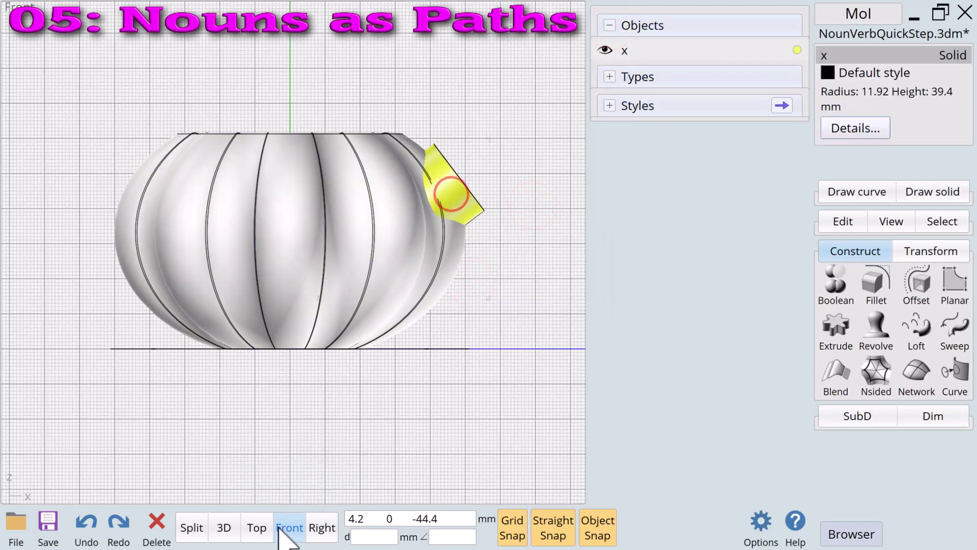
left_click(258, 528)
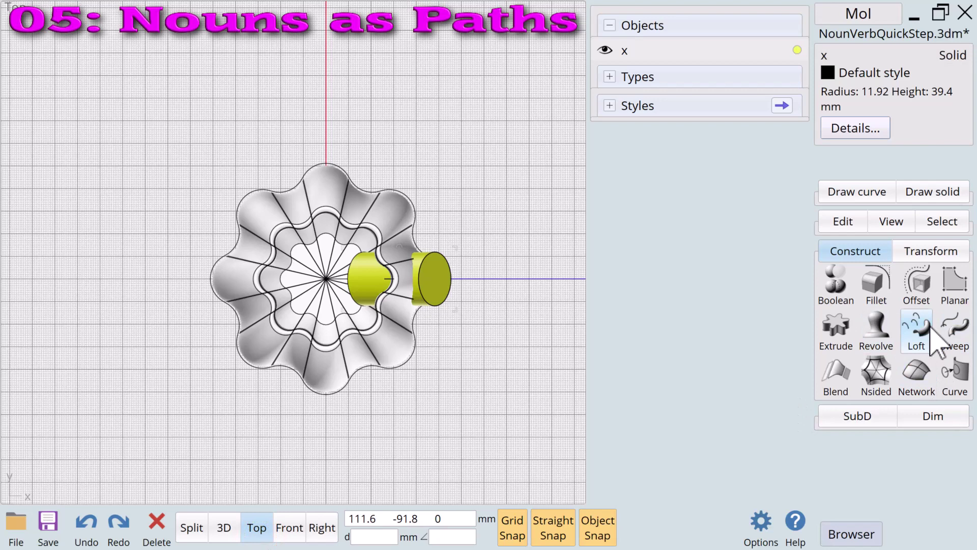
- Circular-array cylinder x about the origin: 8 items over 360°
left_click(922, 248)
left_click(876, 328)
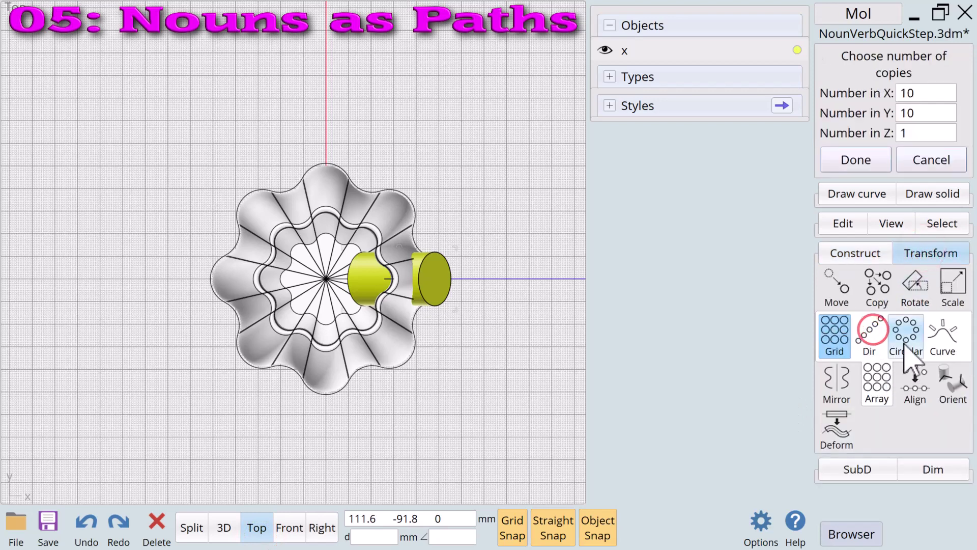
left_click(894, 336)
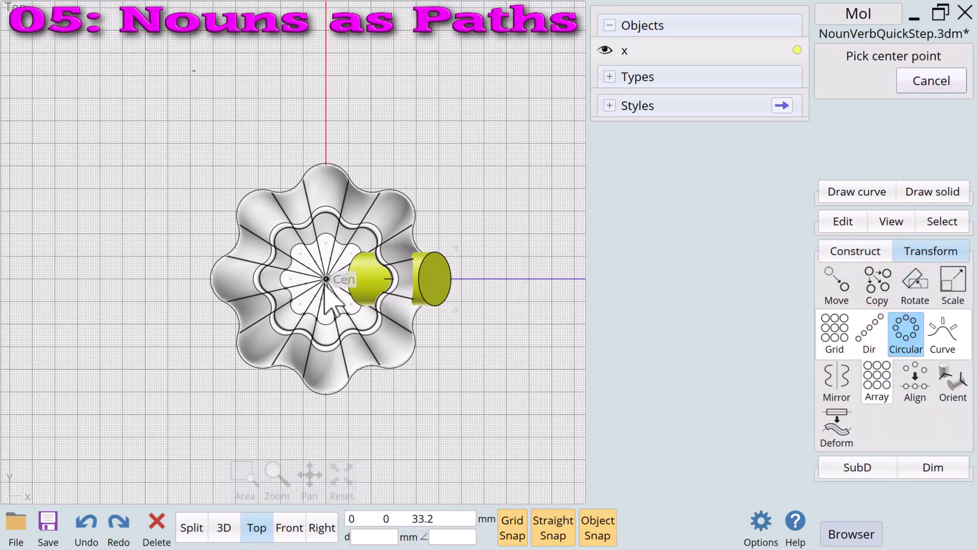
left_click(326, 280)
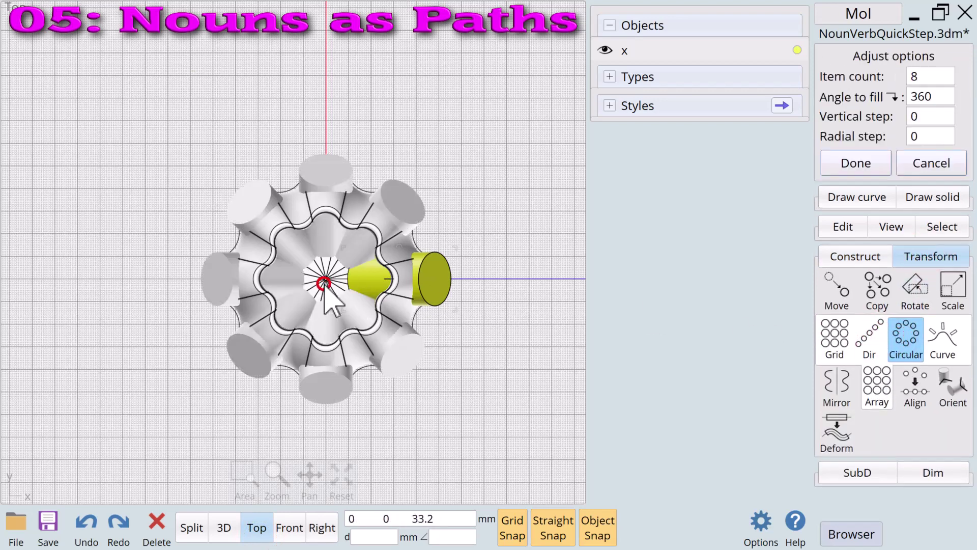
left_click(865, 164)
- Select the pot and start a Boolean difference on it
left_click(523, 125)
left_click(396, 251)
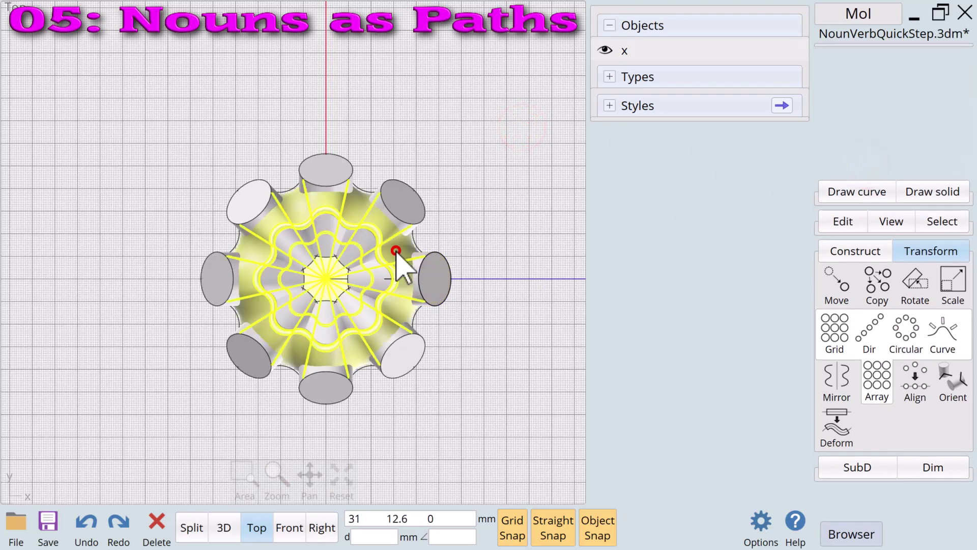
left_click(855, 250)
left_click(841, 292)
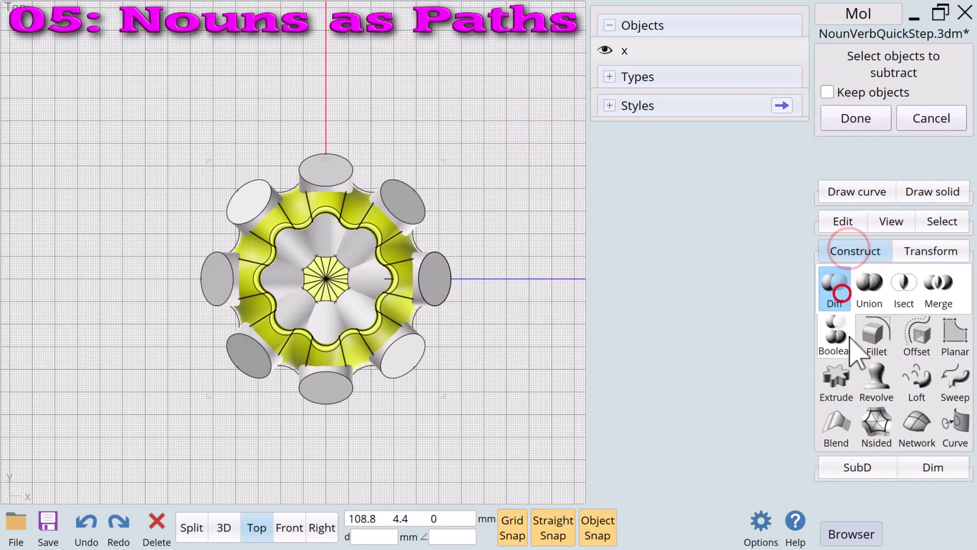
- Subtract all eight x cylinders from the pot and inspect the holes in perspective
left_click(804, 55)
left_click(854, 117)
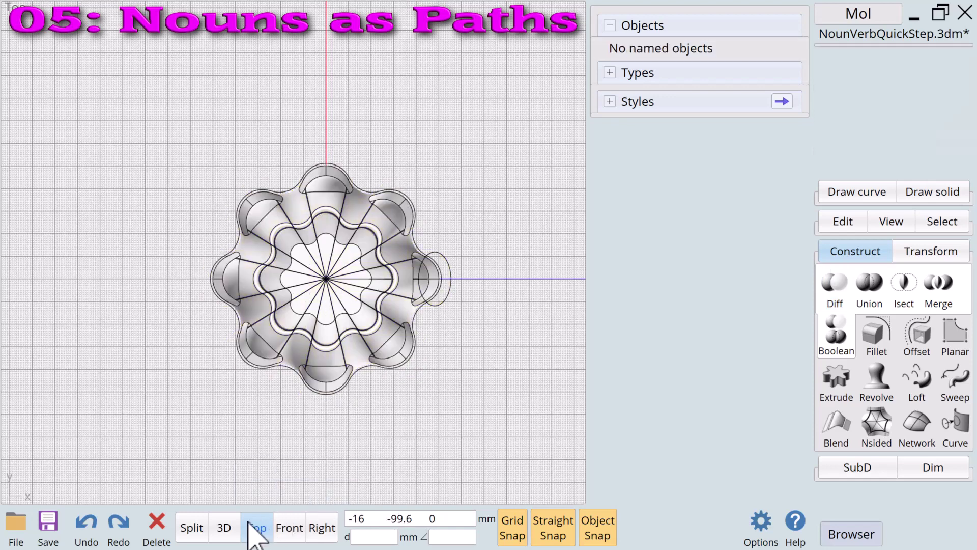
left_click(227, 524)
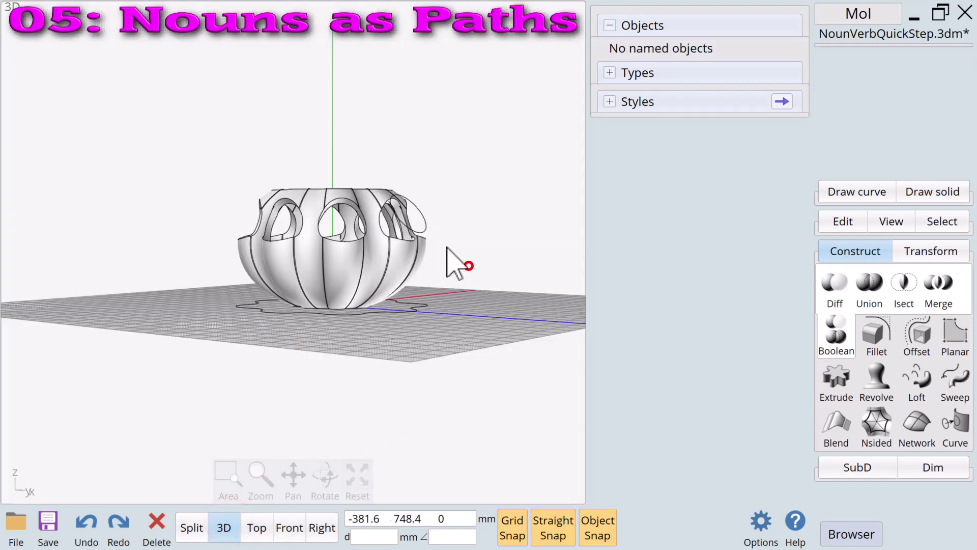
left_click(429, 230)
key("Escape")
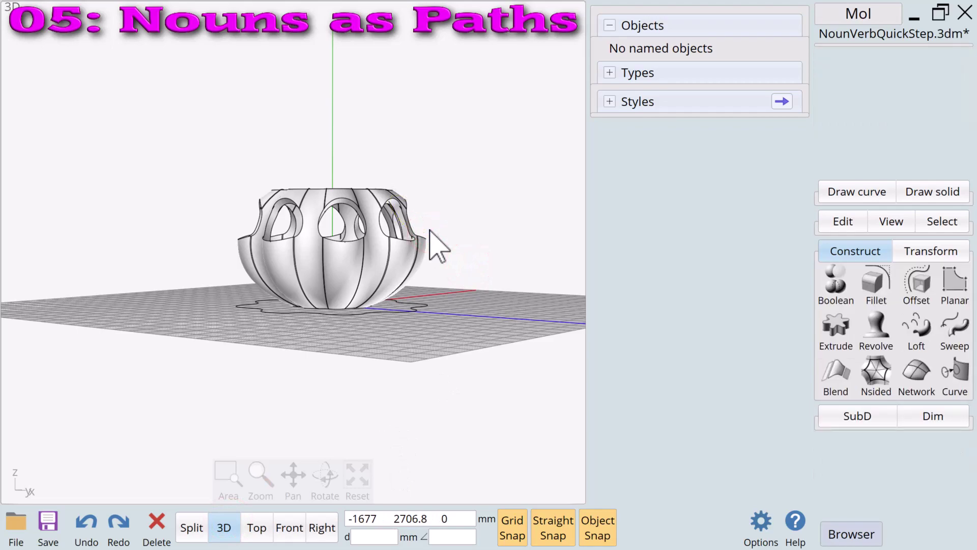
mouse_move(325, 476)
left_mouse_down()
mouse_move(336, 489)
mouse_move(296, 476)
mouse_move(292, 485)
mouse_move(321, 474)
mouse_move(319, 489)
mouse_move(325, 478)
left_mouse_up()
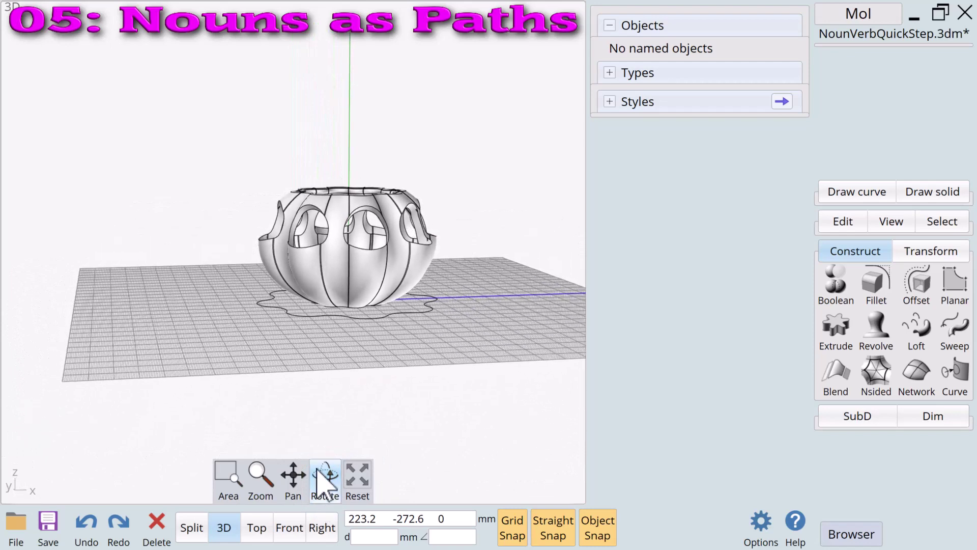
- Name the perforated pot 'xx' and hide it
left_click(368, 275)
left_click(838, 54)
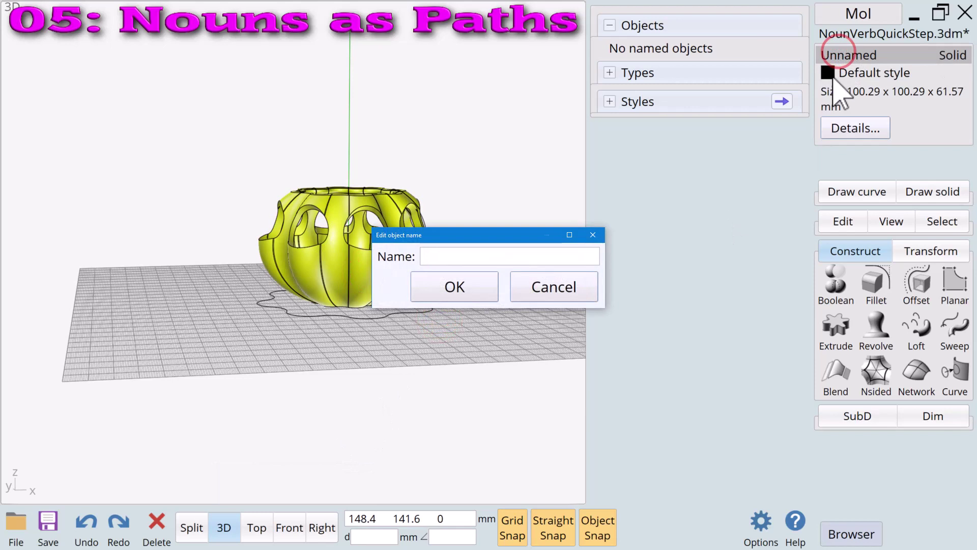
left_click(441, 287)
left_click(604, 51)
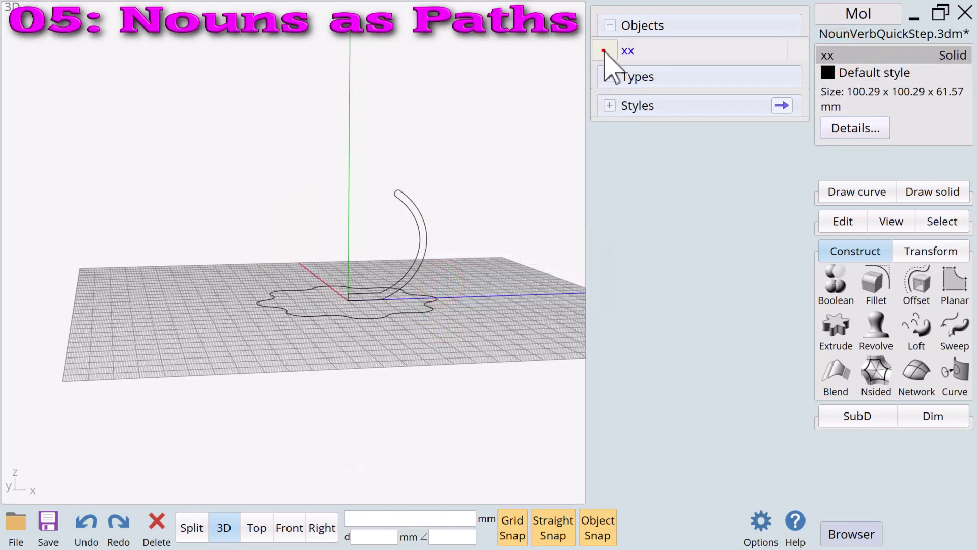
left_click(504, 111)
- Name the curved path and wavy base outline 'yy', hide them, and look from Top
left_click(417, 262)
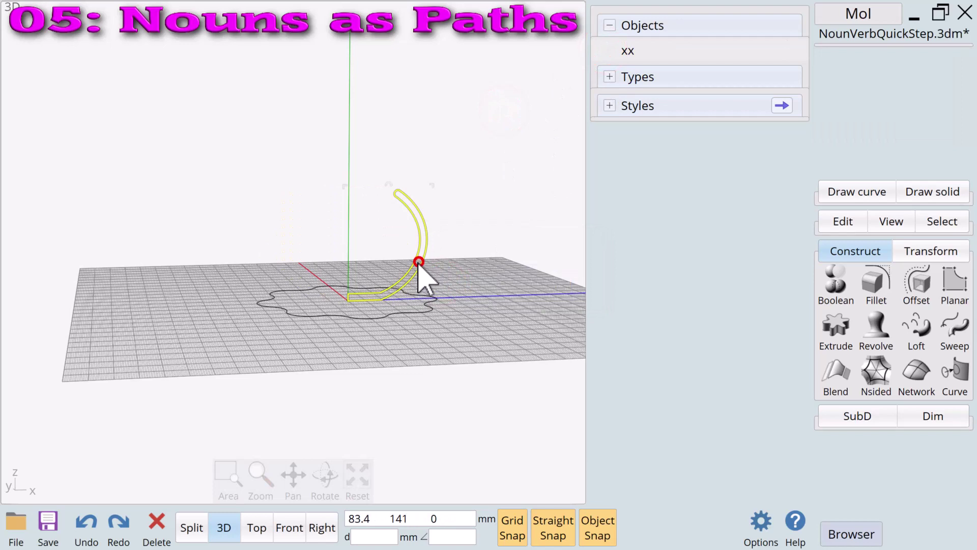
left_click(411, 312)
left_click(833, 54)
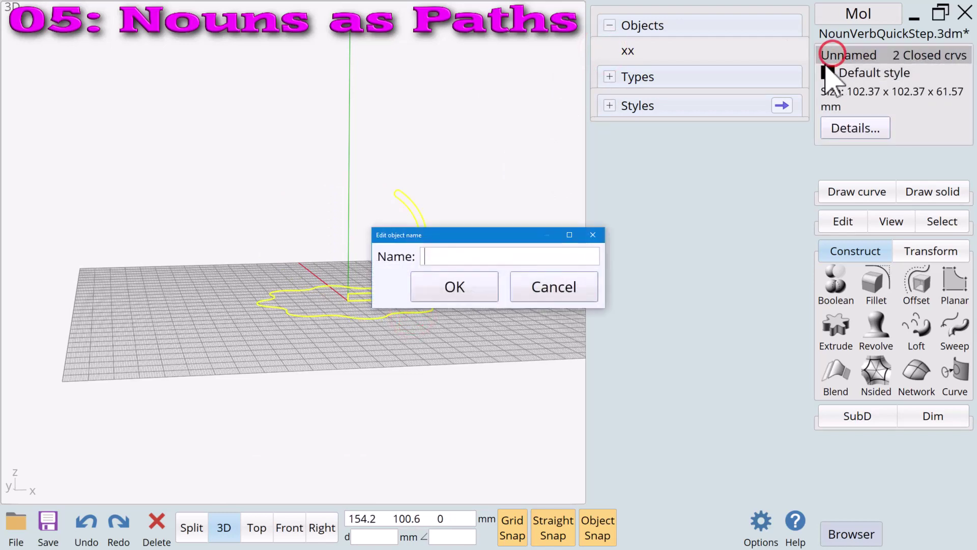
left_click(455, 292)
left_click(604, 72)
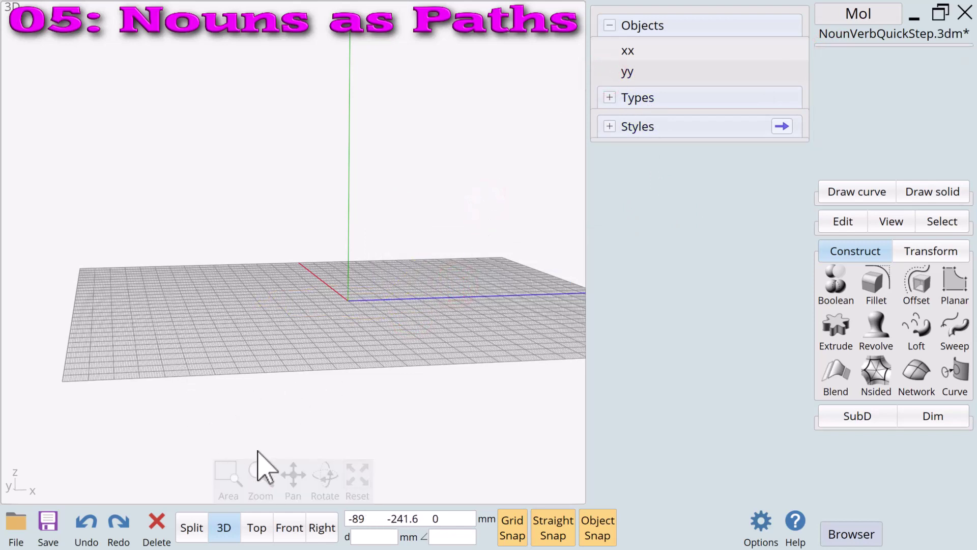
left_click(257, 525)
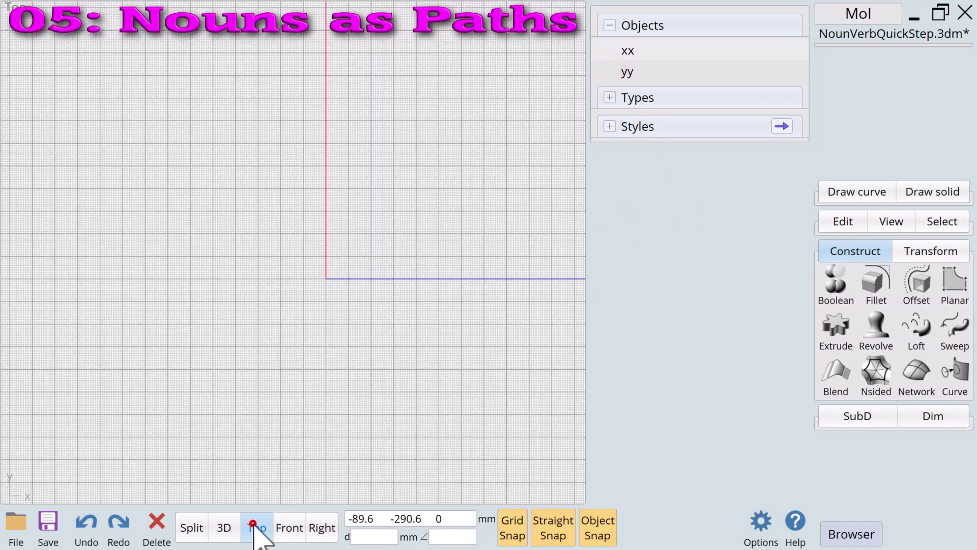
- Draw a small eight-pointed star centred on the origin
left_click(840, 193)
left_click(951, 221)
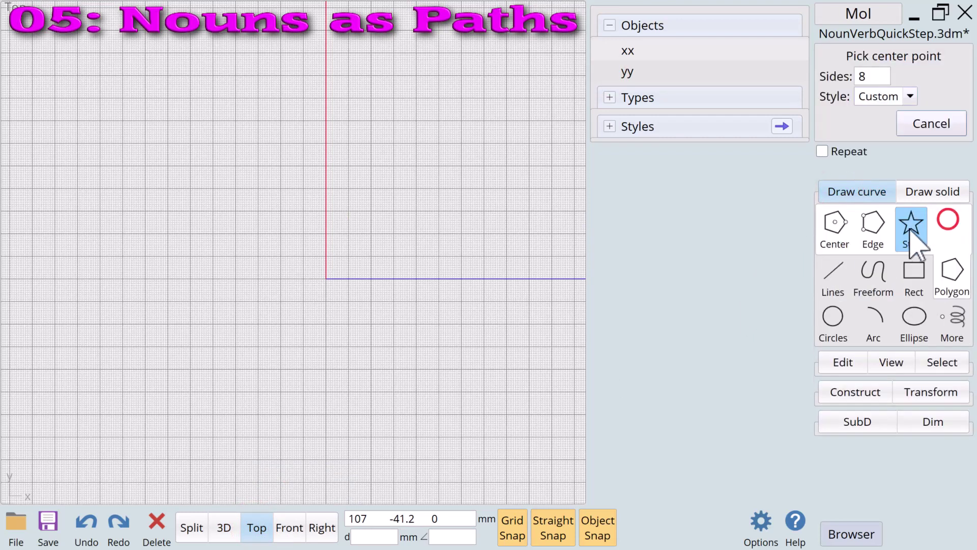
left_click(913, 228)
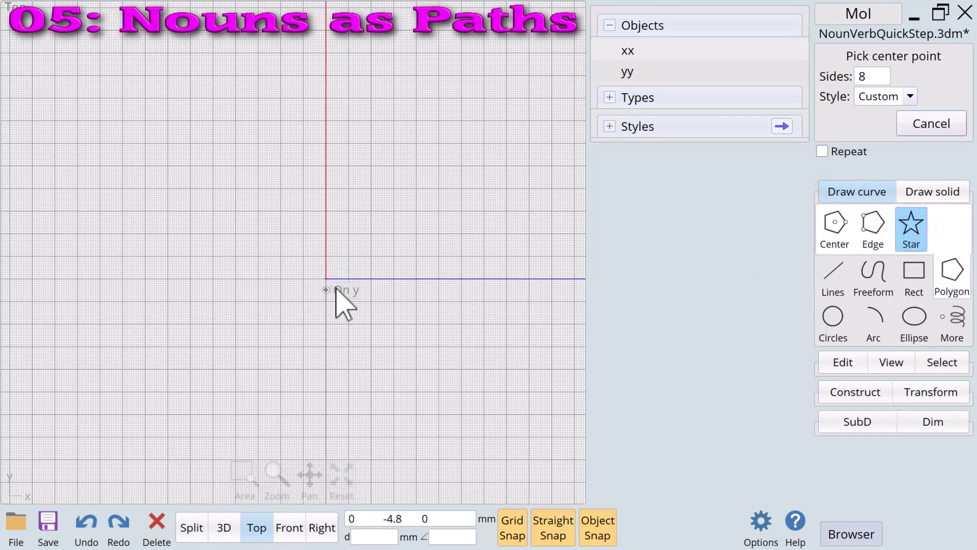
left_click(326, 279)
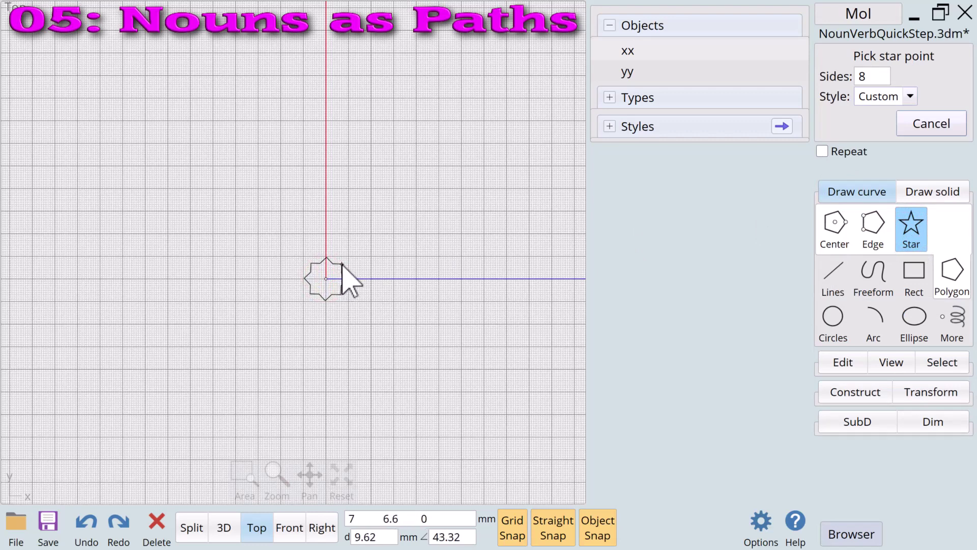
left_click(342, 265)
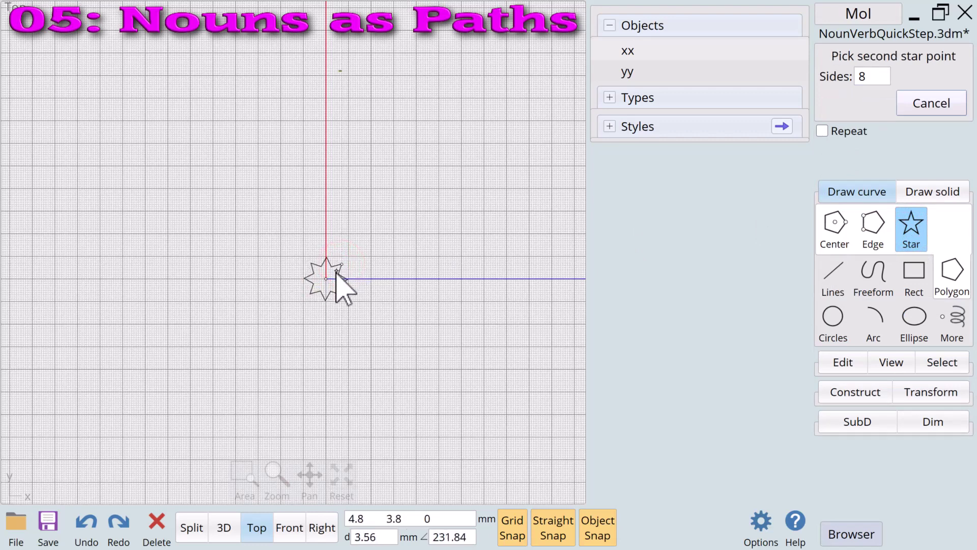
left_click(334, 270)
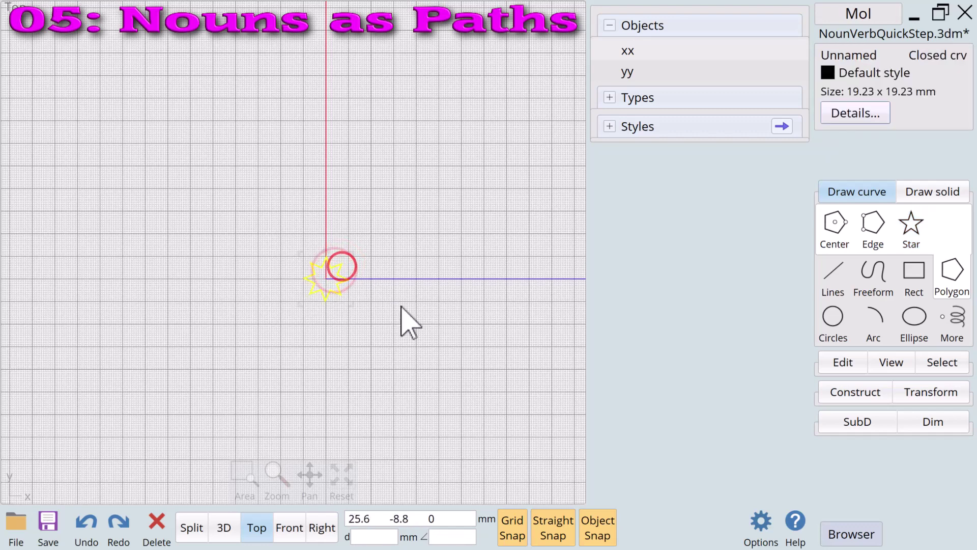
- Fillet all the star's corners, trying radii of 0.4 and 1 mm
left_click(846, 398)
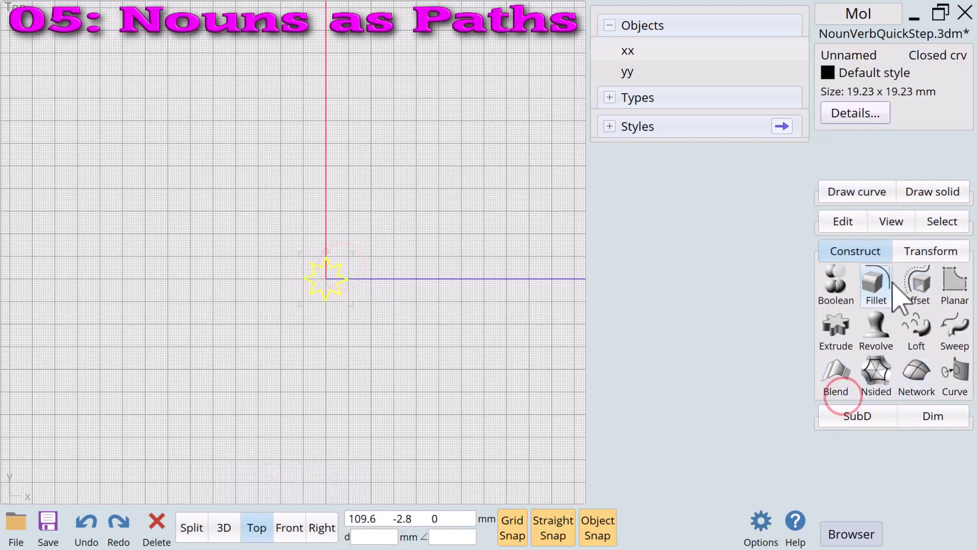
left_click(875, 285)
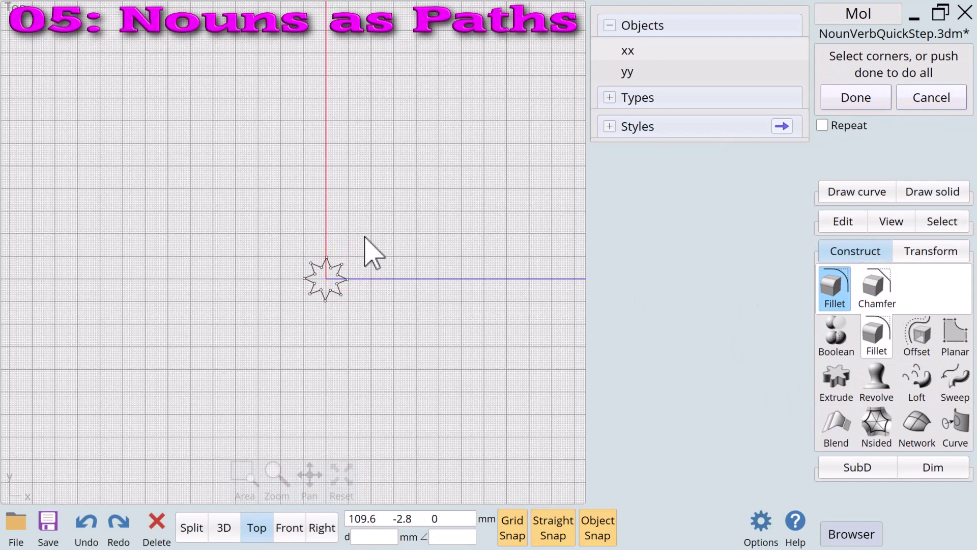
left_click(858, 96)
left_click(890, 73)
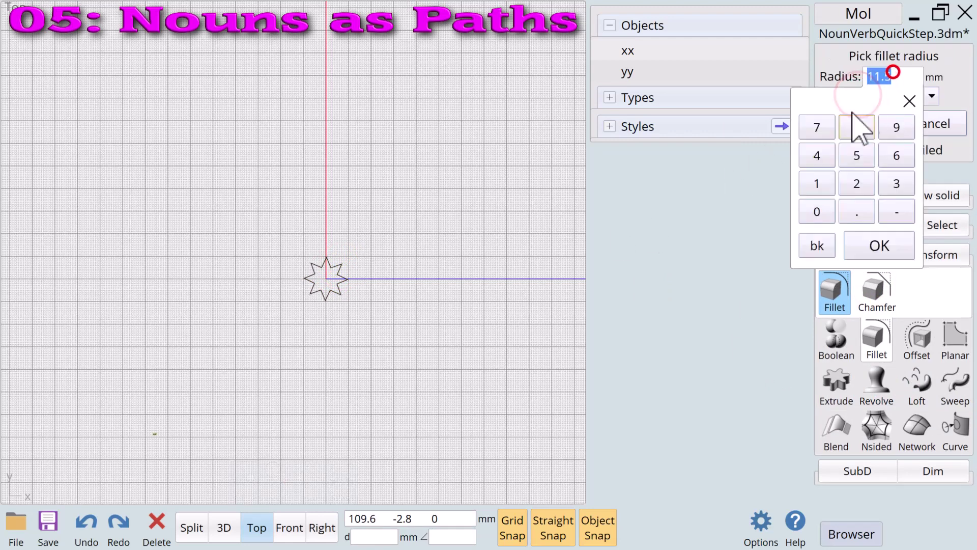
left_click(856, 211)
left_click(817, 155)
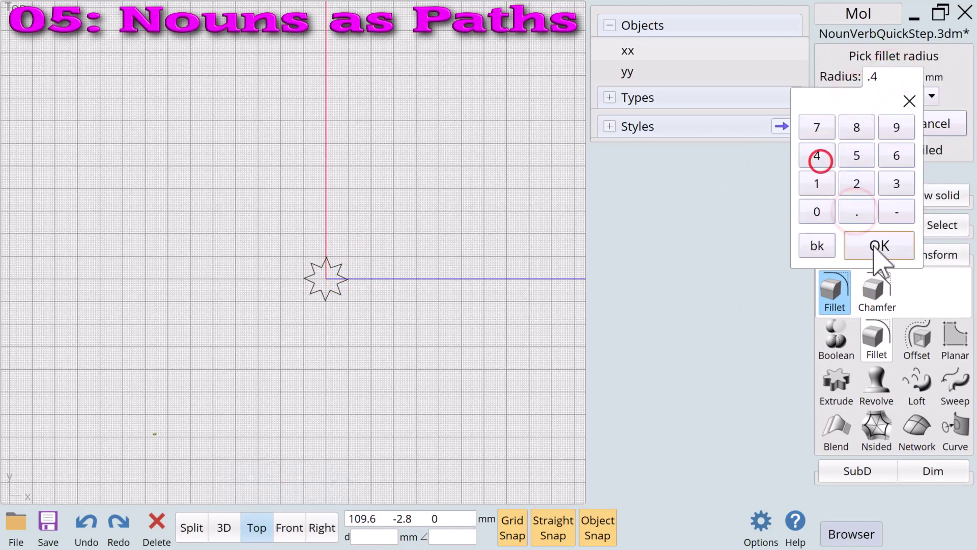
left_click(873, 245)
left_click(883, 75)
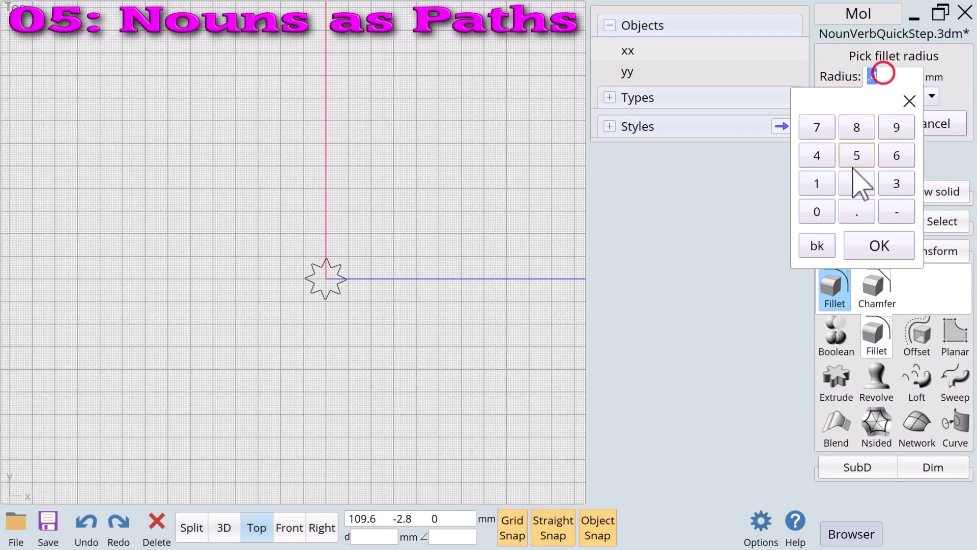
left_click(817, 183)
left_click(871, 243)
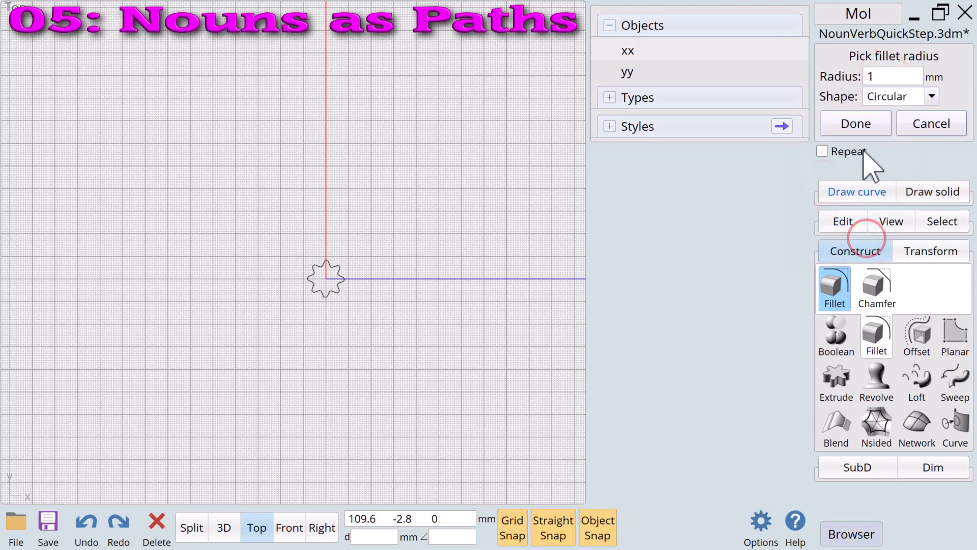
- Set the fillet radius to 1.4 mm and finish rounding the star
left_click(873, 75)
left_click(823, 186)
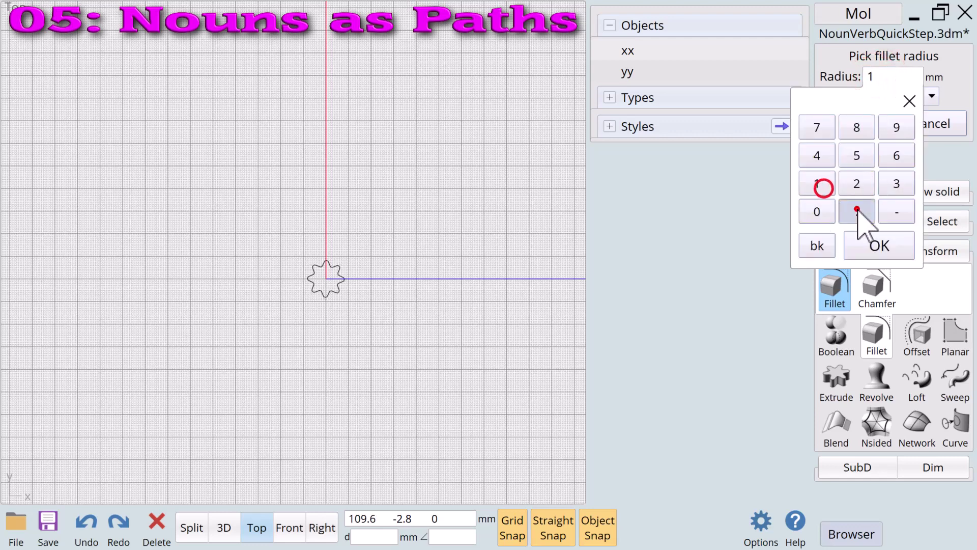
left_click(857, 210)
left_click(820, 155)
left_click(867, 235)
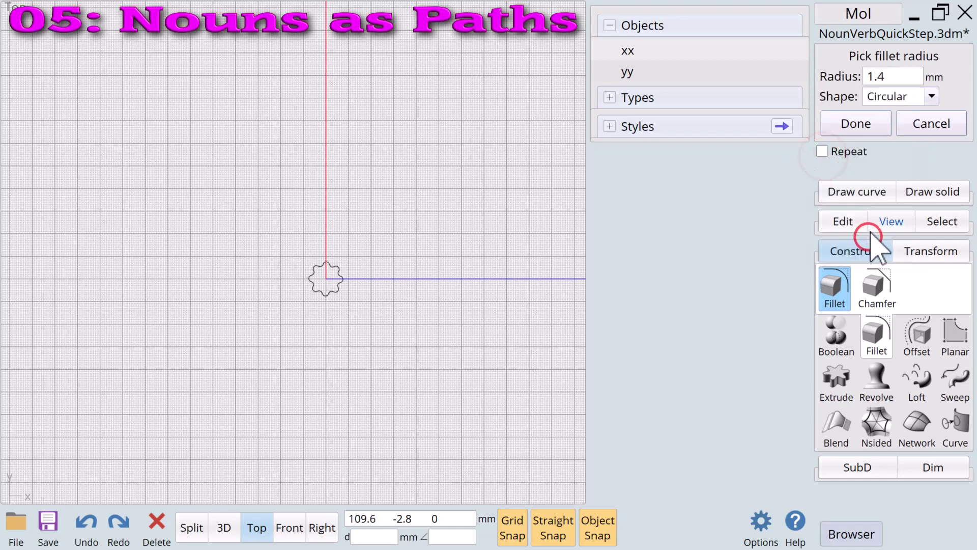
left_click(859, 128)
left_click(419, 218)
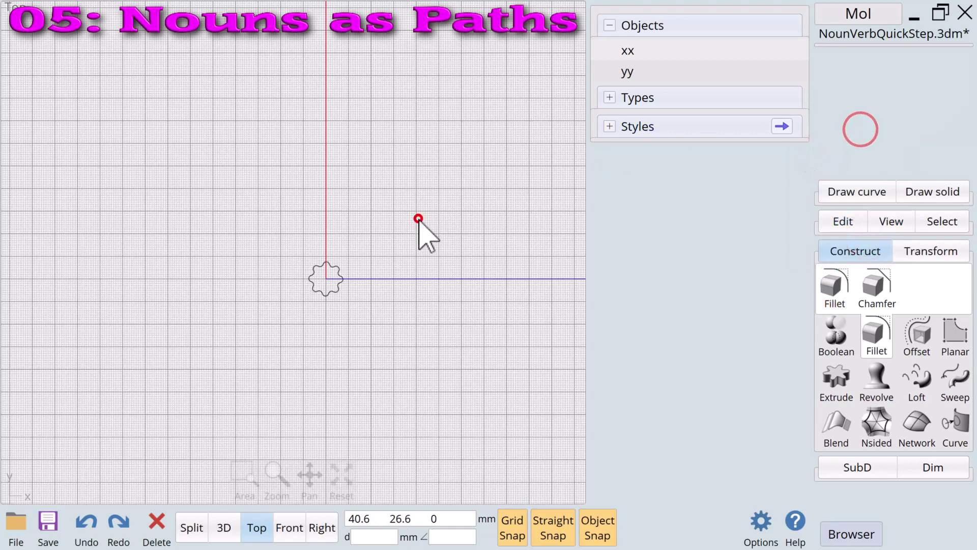
- In Front view with pot xx shown, start a control-point curve from the origin outward
left_click(838, 191)
left_click(859, 230)
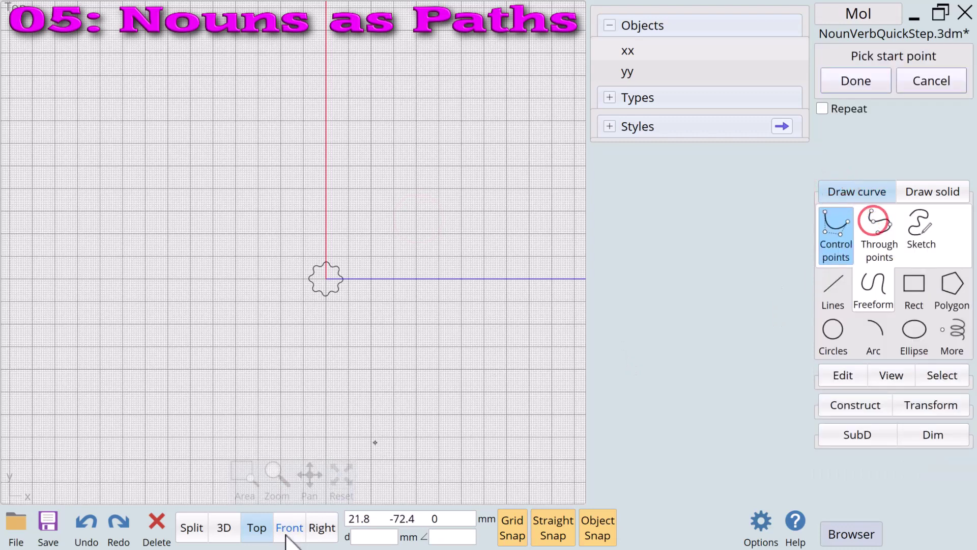
left_click(290, 528)
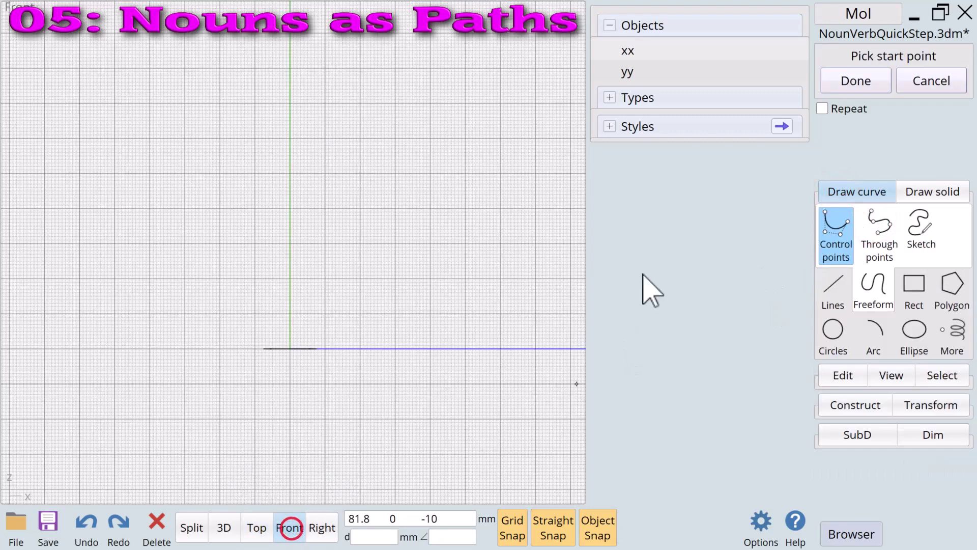
left_click(605, 50)
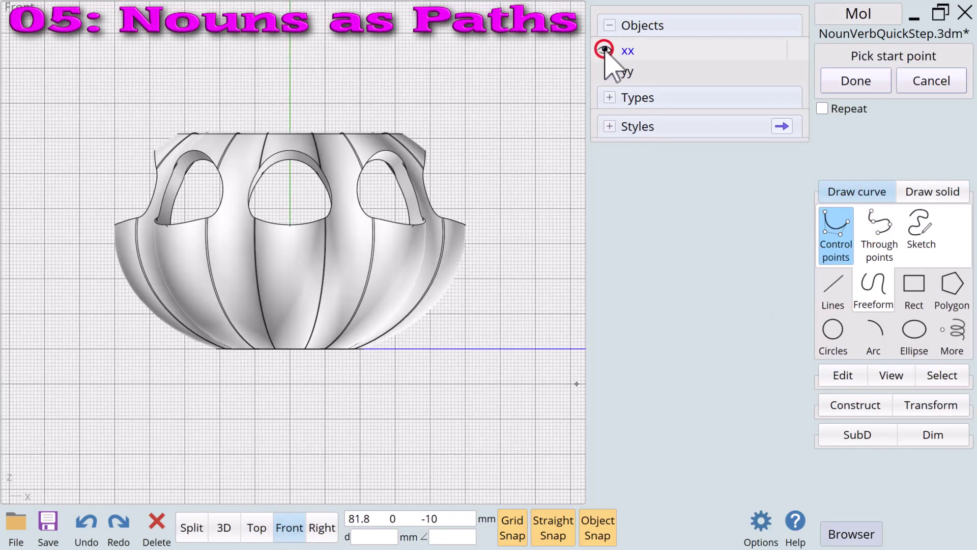
left_click(289, 349)
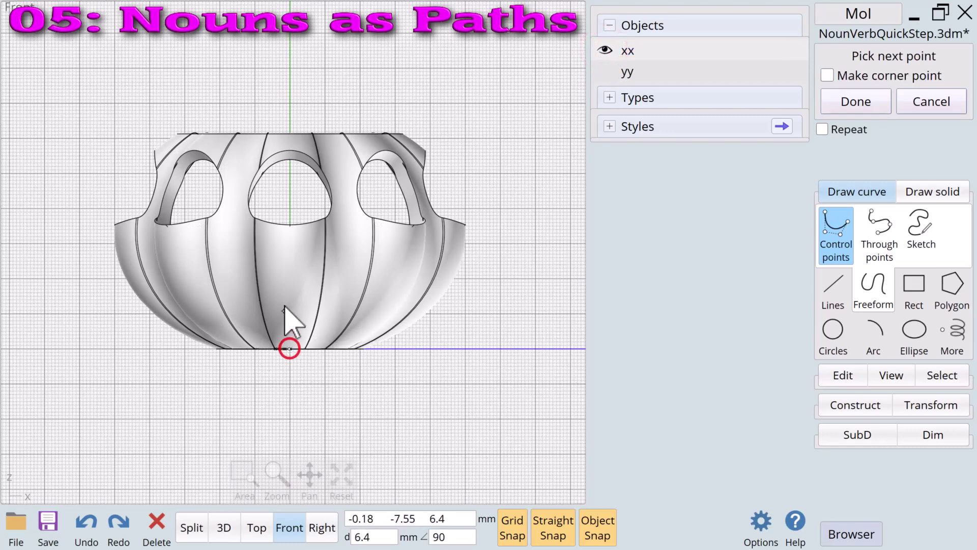
left_click(331, 233)
left_click(378, 203)
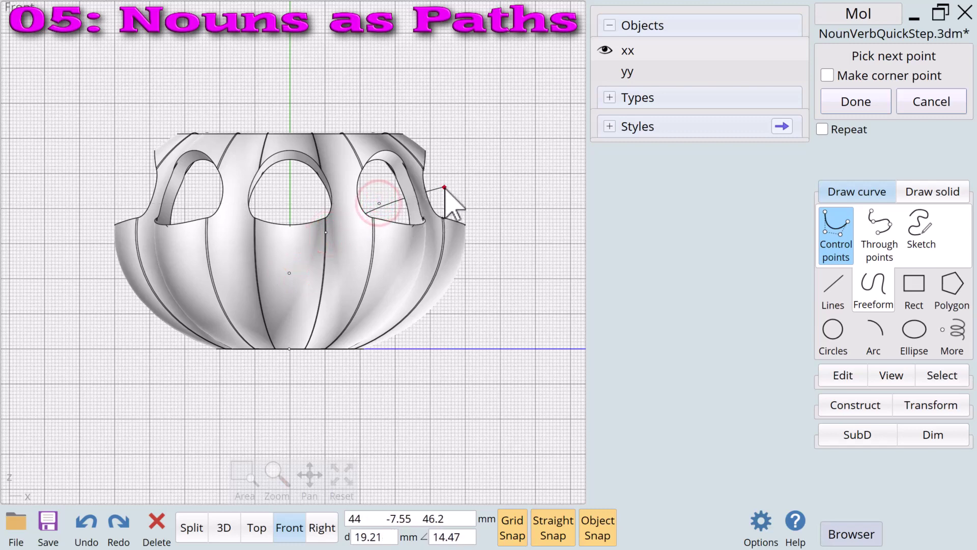
- Extend the branch path past the rim, hook its tip back left, and hide xx
left_click(444, 188)
left_click(509, 174)
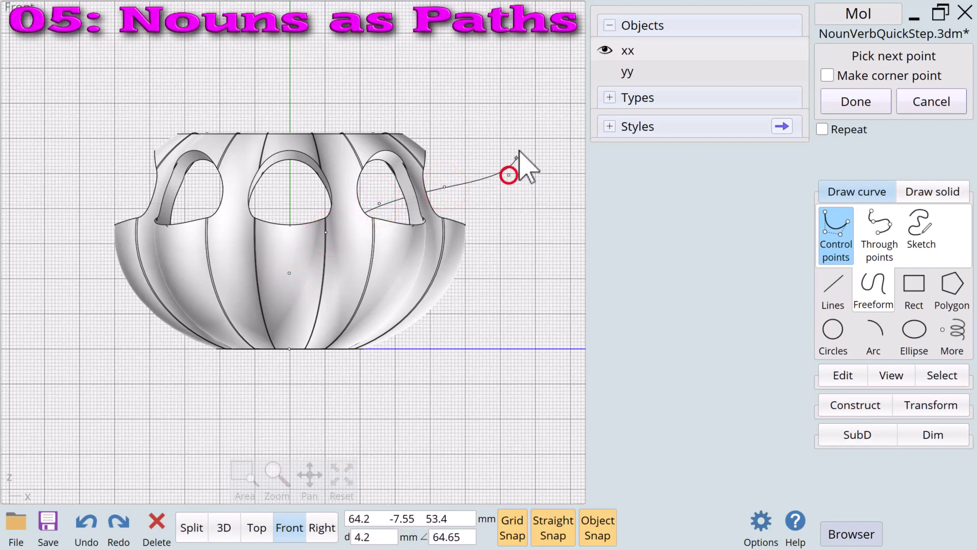
left_click(516, 106)
left_click(478, 72)
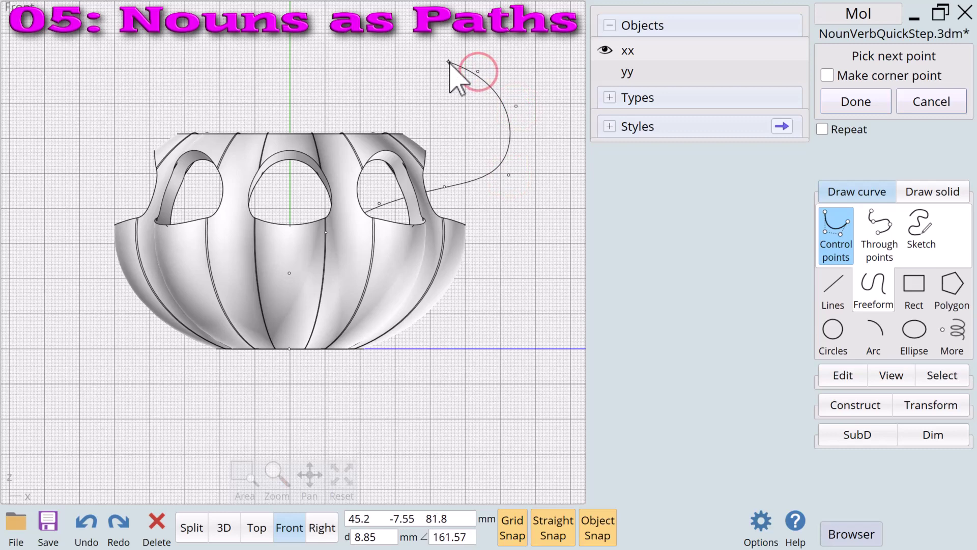
left_click(448, 62)
left_click(856, 101)
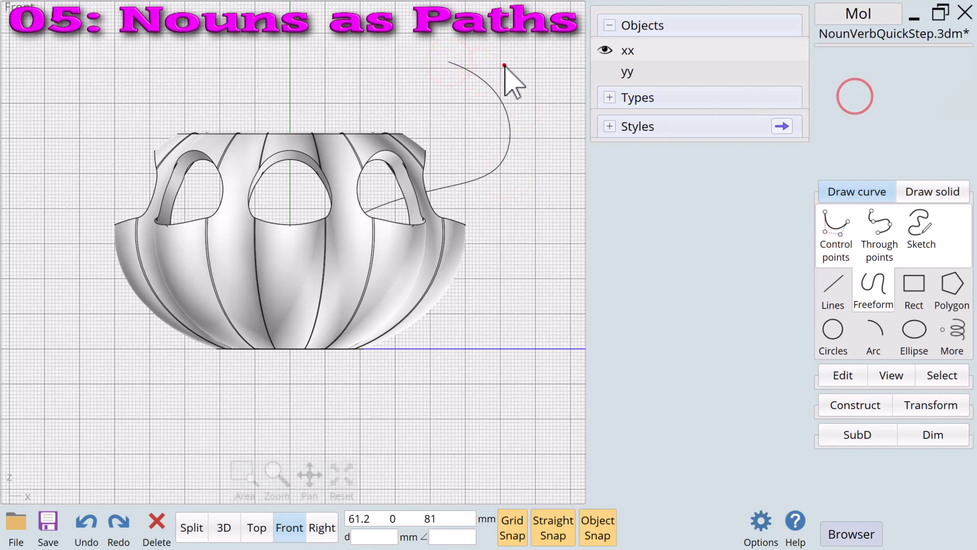
left_click(604, 48)
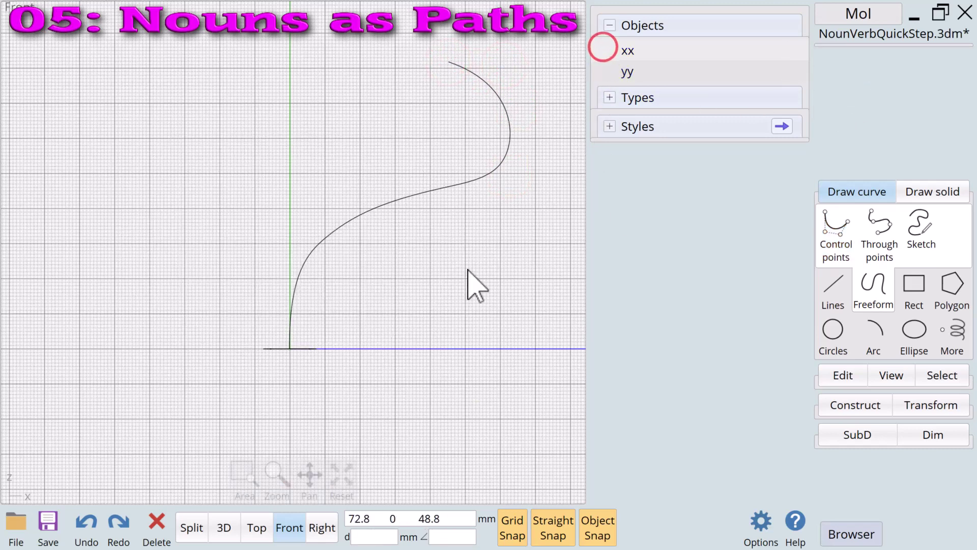
left_click(305, 349)
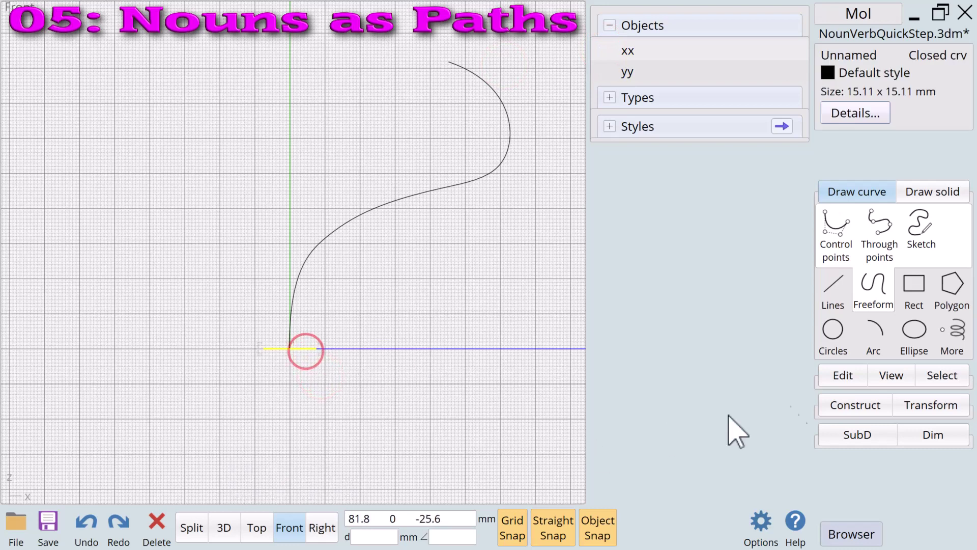
left_click(846, 406)
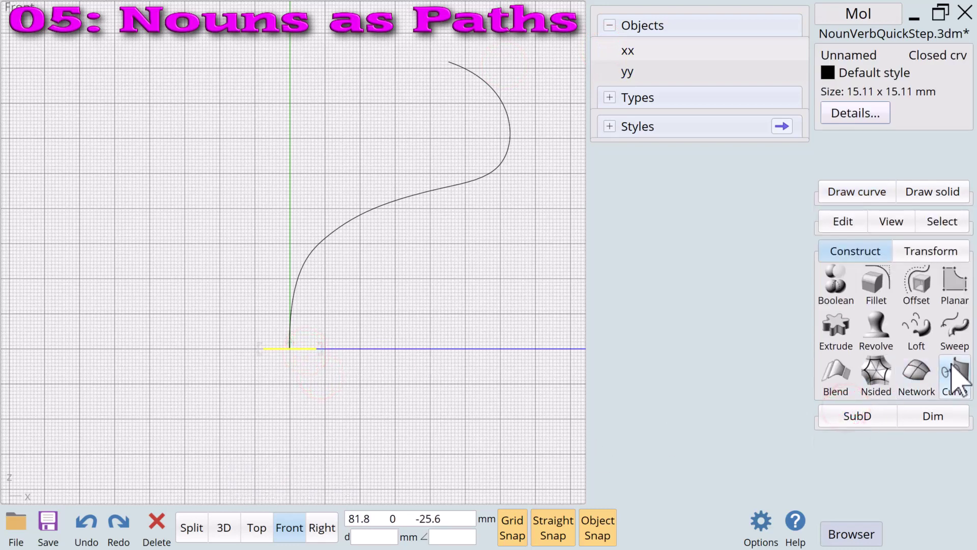
- Sweep the star profile along the S-curve with a Pointy end, then select the new branch
left_click(955, 333)
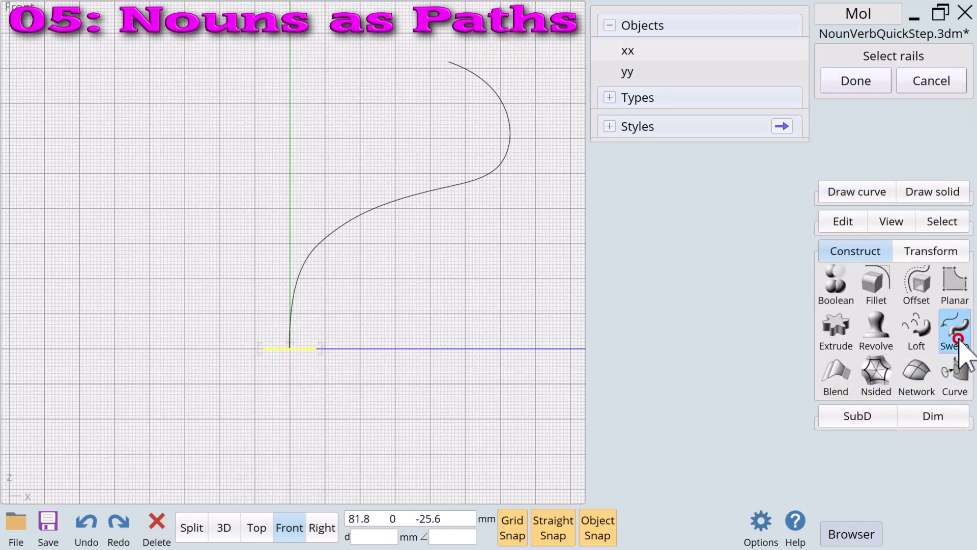
left_click(302, 274)
left_click(851, 81)
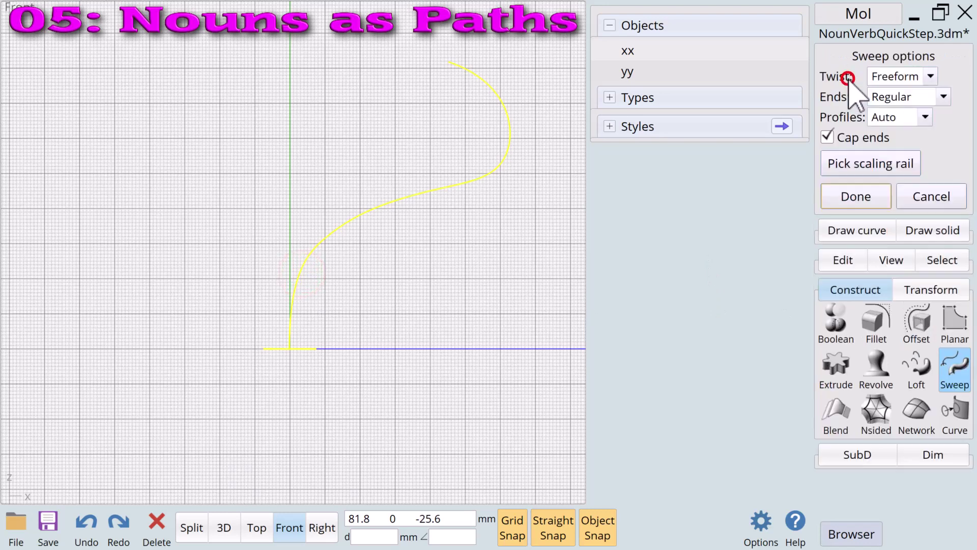
left_click(943, 97)
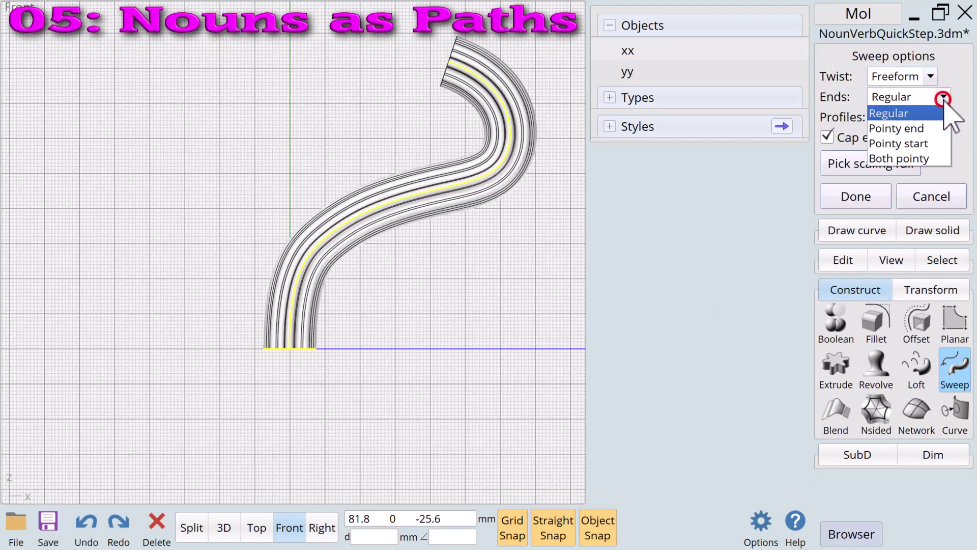
left_click(913, 123)
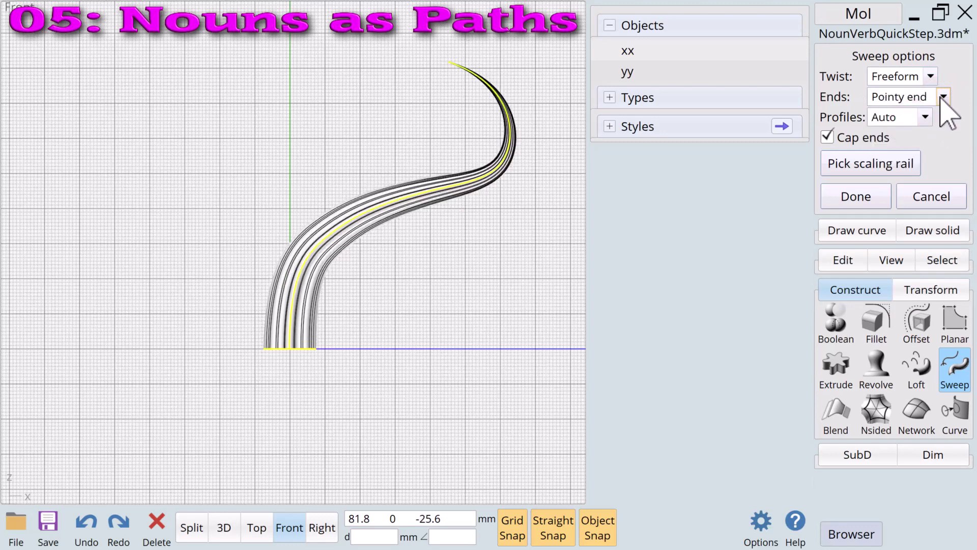
left_click(865, 206)
left_click(501, 250)
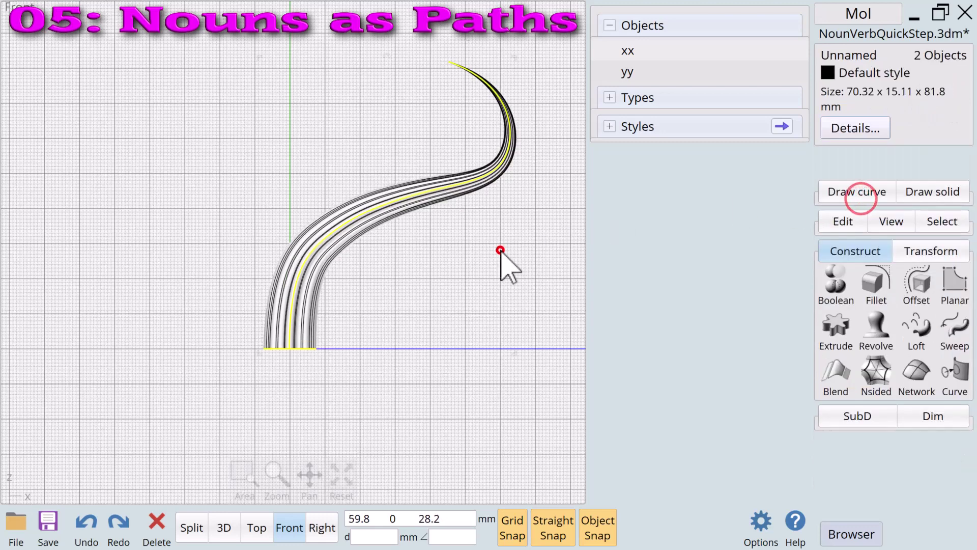
left_click(313, 273)
- In Top view, circular-array the branch around the origin as 8 copies over 360°
left_click(257, 528)
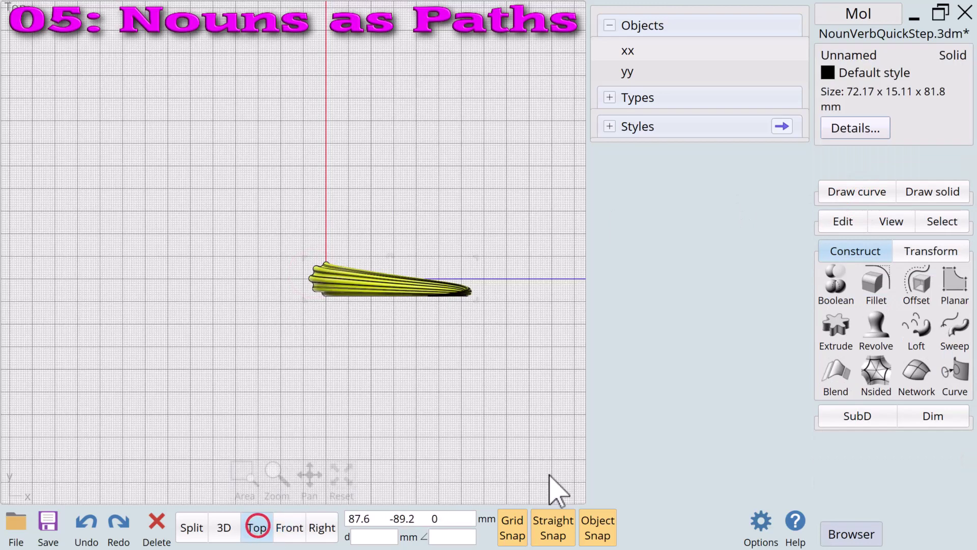
left_click(926, 253)
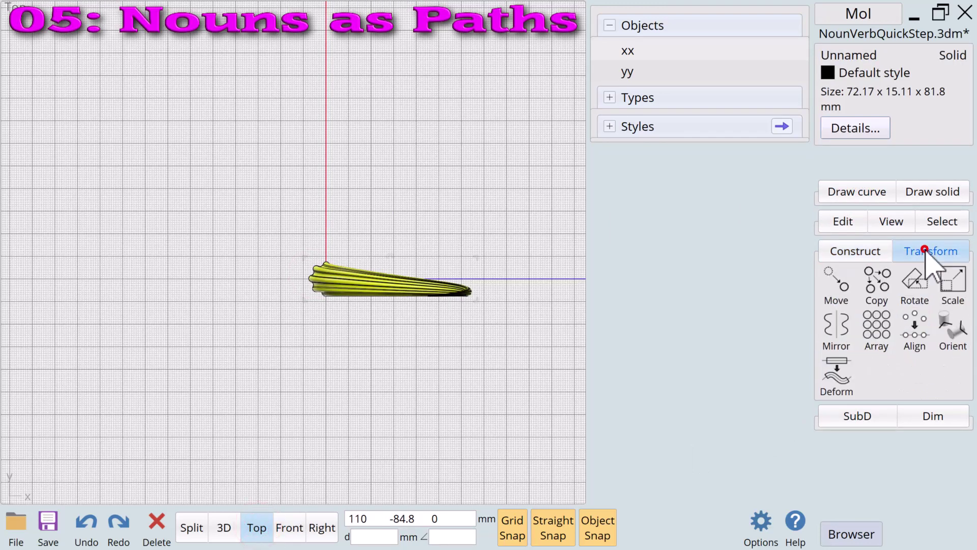
left_click(877, 340)
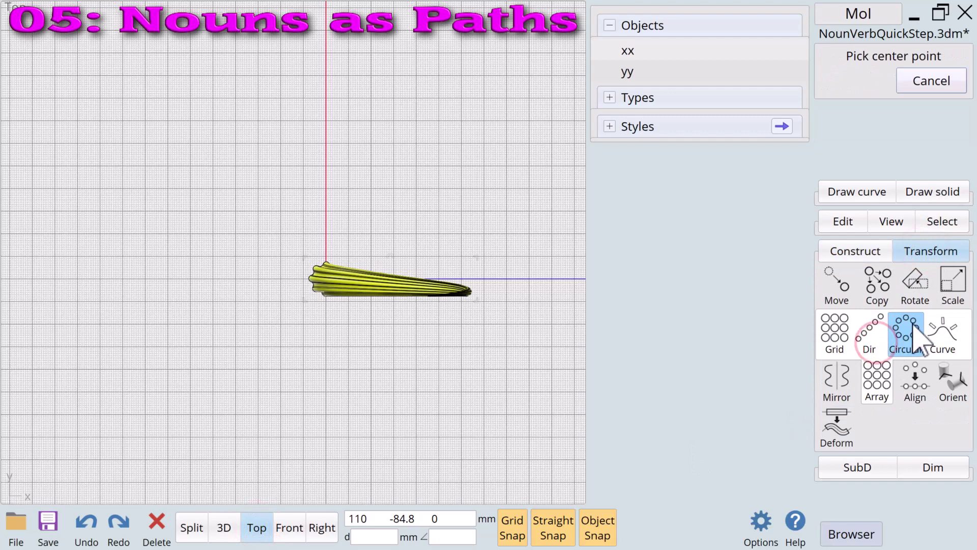
left_click(327, 279)
left_click(858, 163)
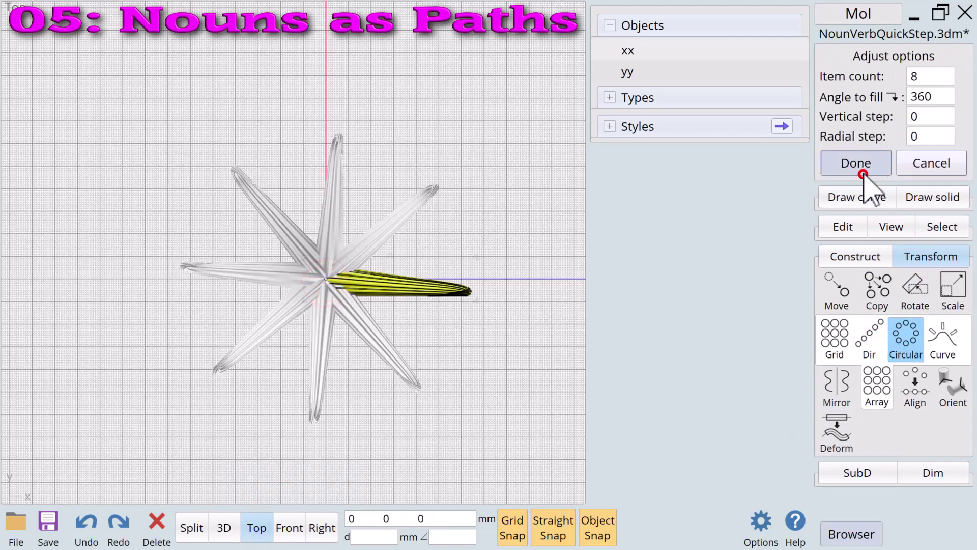
left_click(470, 121)
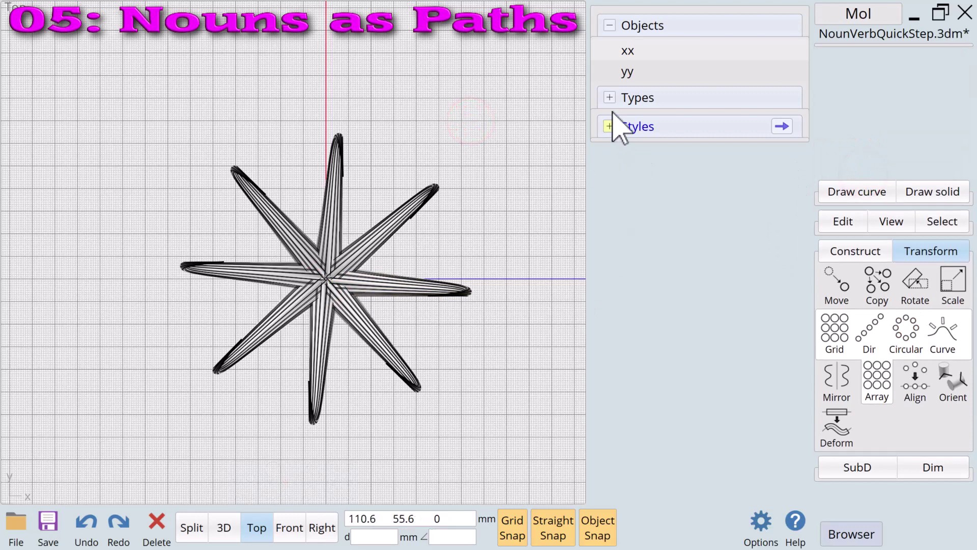
- Turn on layer xx to show the planter and inspect the branches in 3D view
left_click(606, 51)
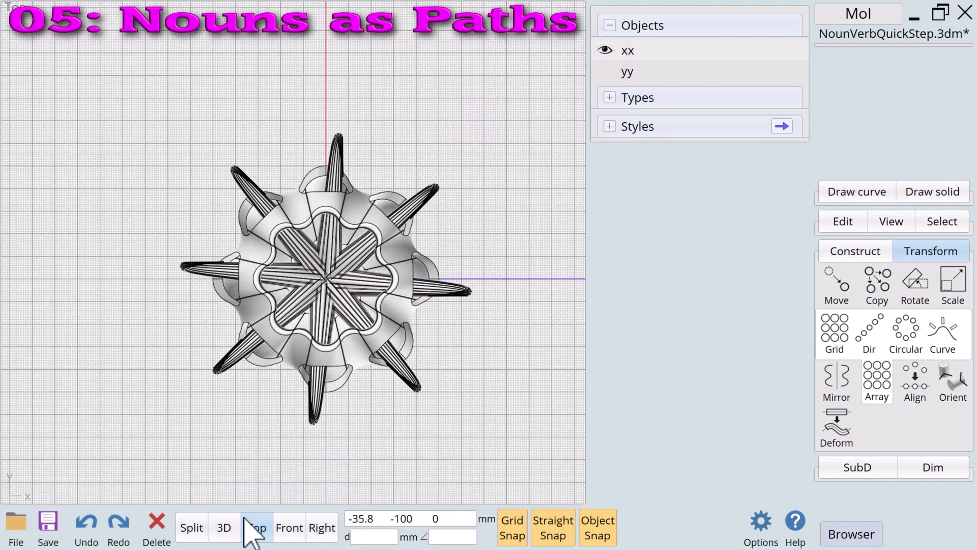
left_click(226, 528)
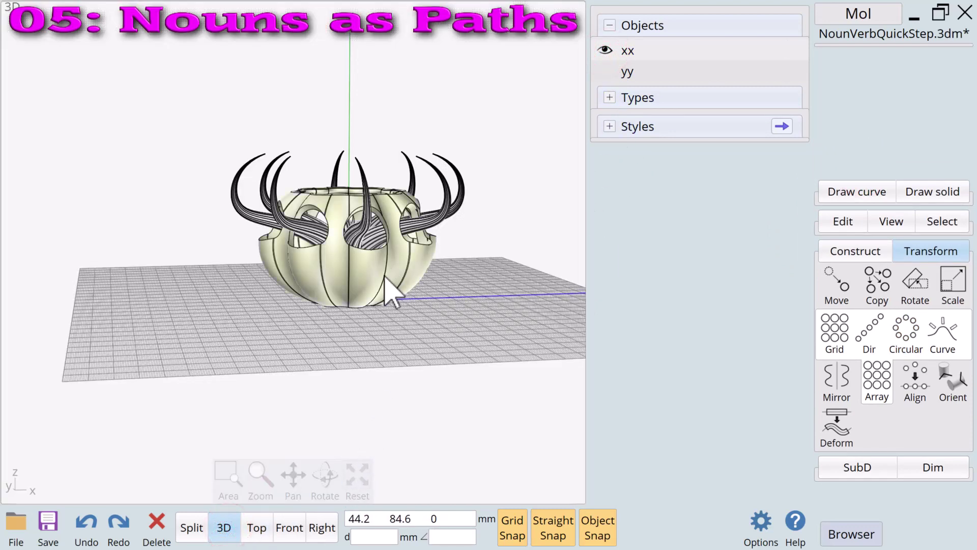
scroll(382, 255, "up", 5)
left_click_drag(321, 487, 533, 452)
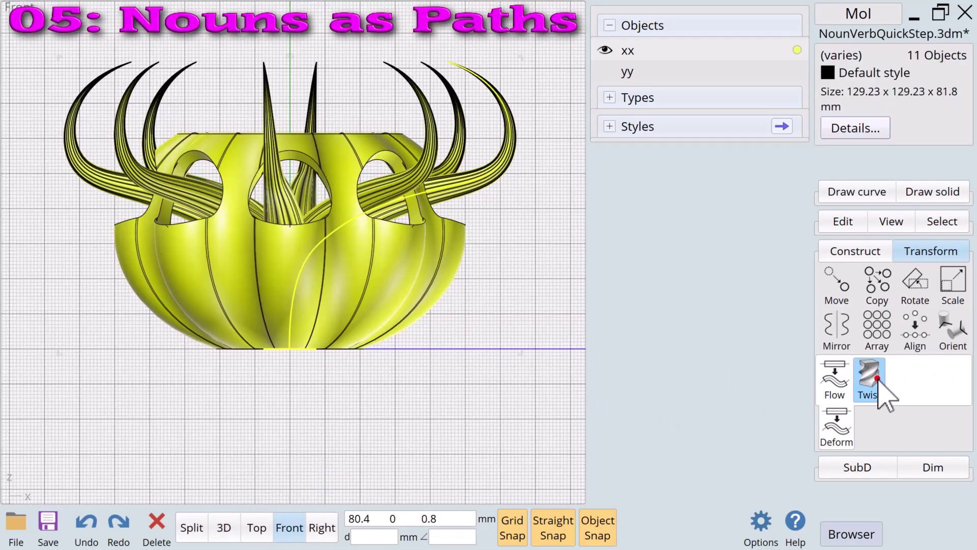
- Start Twist and define a vertical axis from the planter's centre straight down in Front view
left_click(878, 379)
left_click(257, 528)
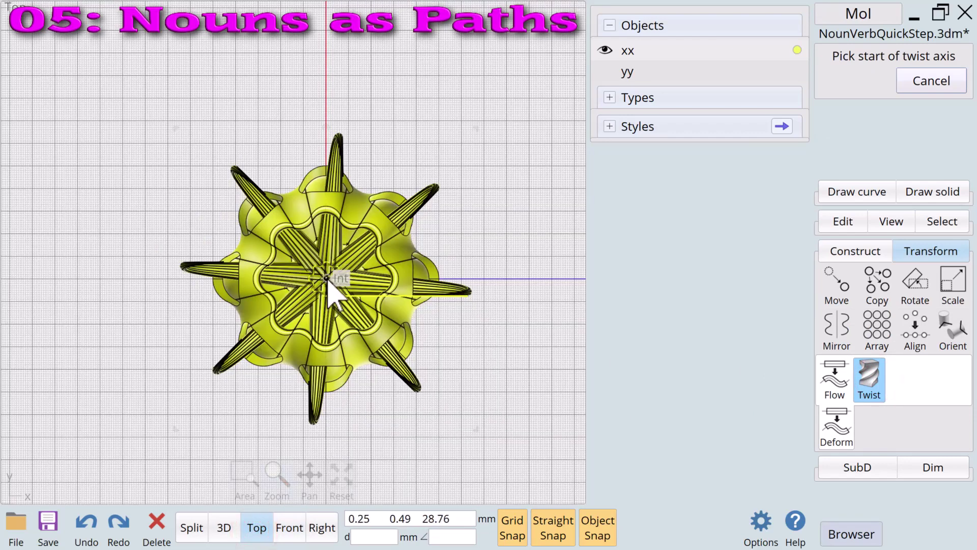
scroll(329, 284, "up", 6)
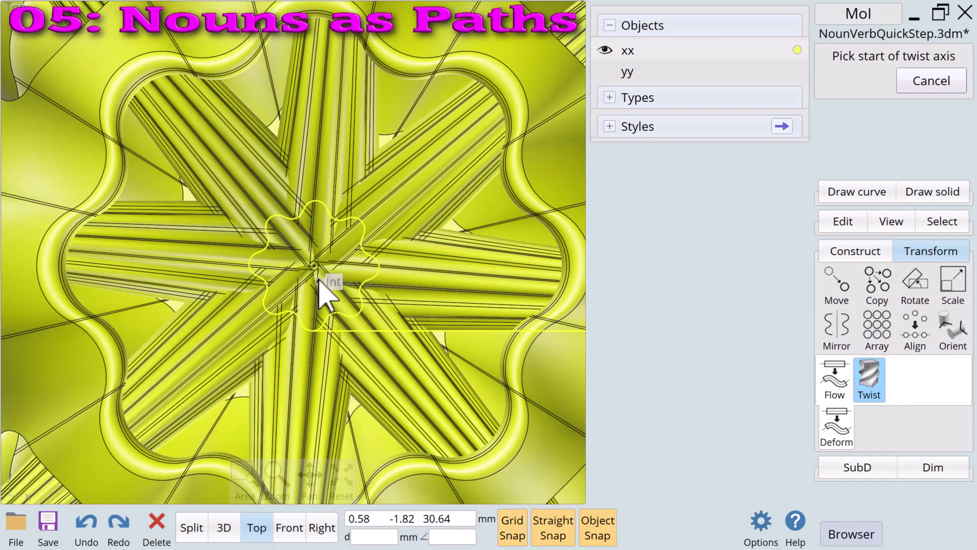
left_click(314, 266)
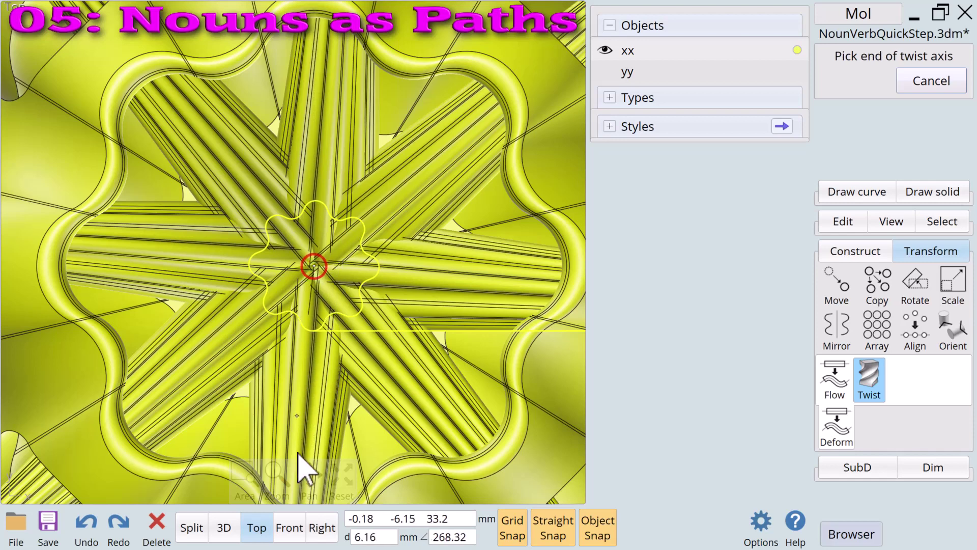
left_click(290, 528)
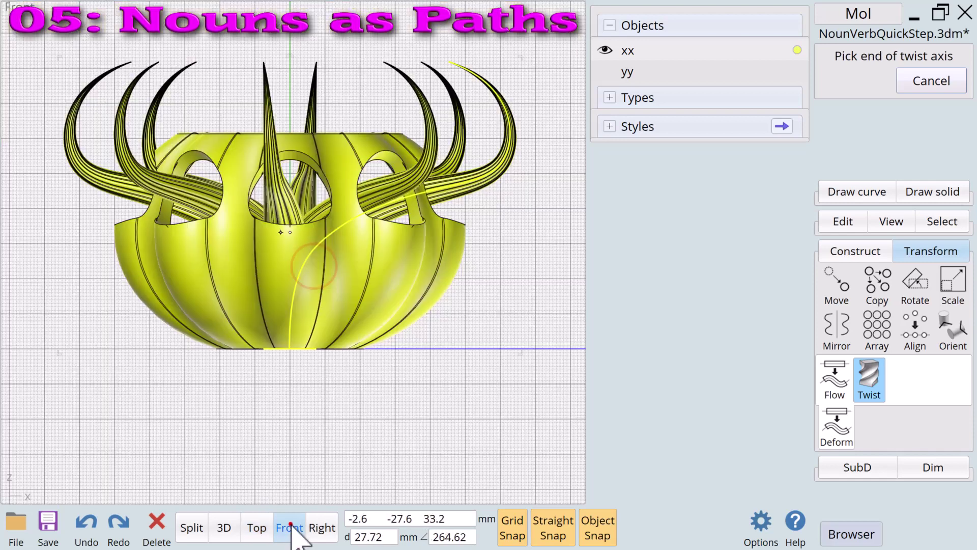
left_click(290, 404)
- Set the twist angle to 30° and apply it, then clear the selection
left_click(874, 73)
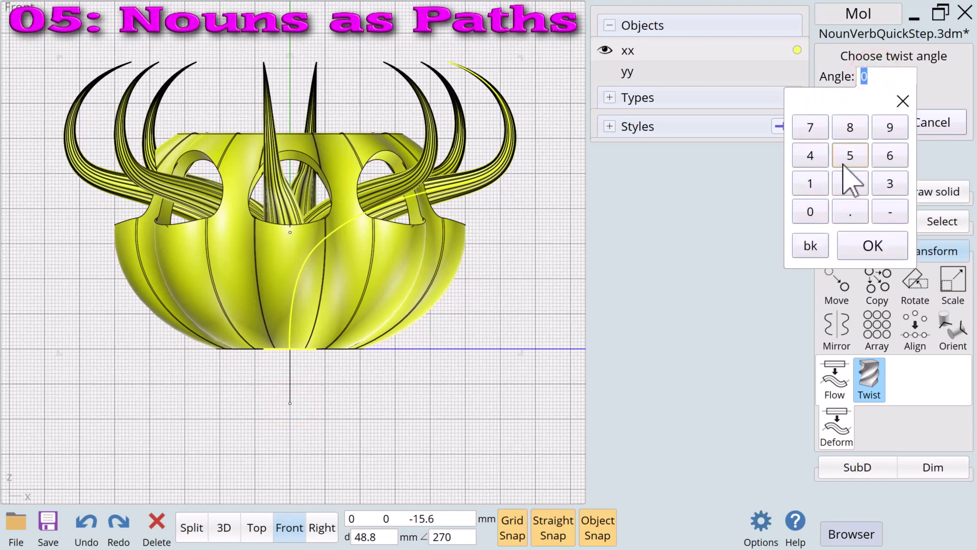
left_click(880, 180)
left_click(822, 206)
left_click(863, 248)
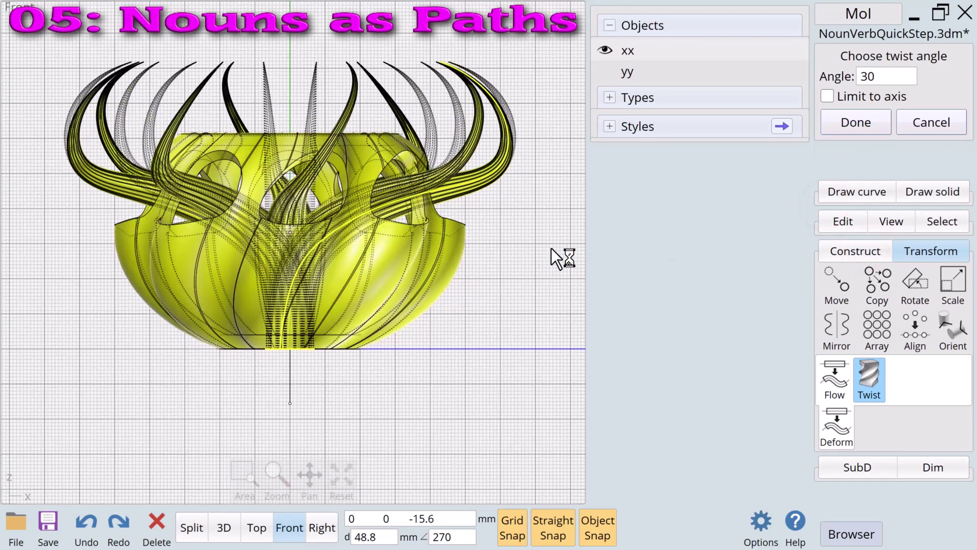
left_click(855, 118)
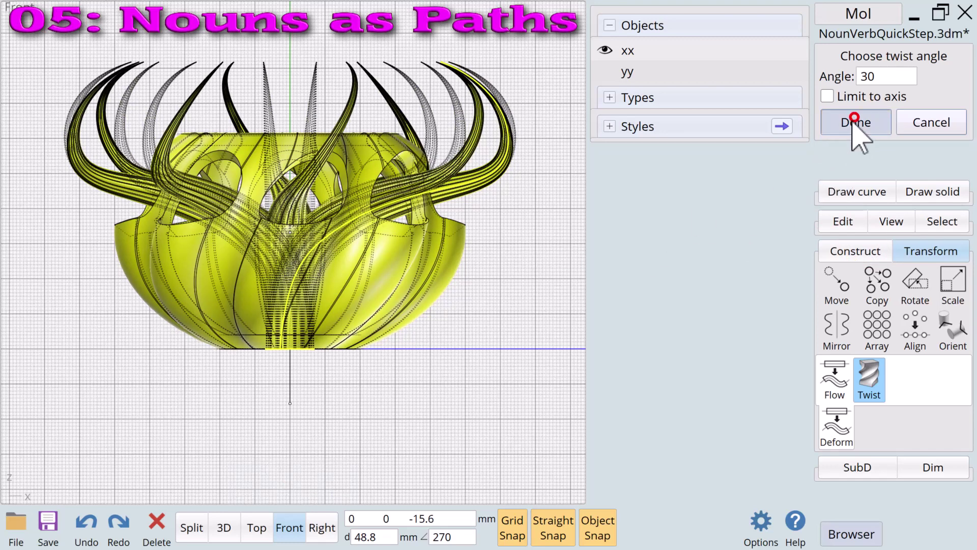
left_click(503, 252)
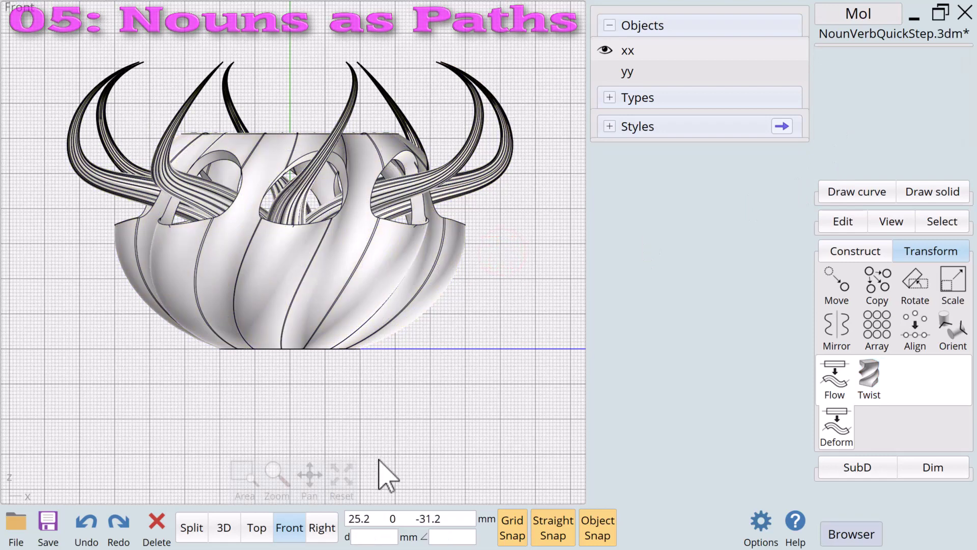
- Switch to 3D view, orbit around the twisted planter, and reset to frame it
left_click(224, 527)
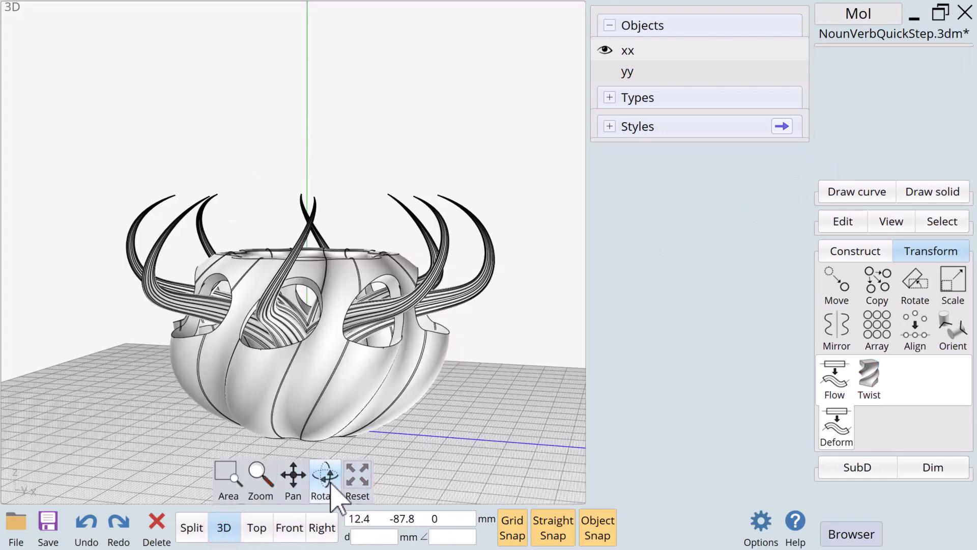
left_click_drag(328, 481, 327, 501)
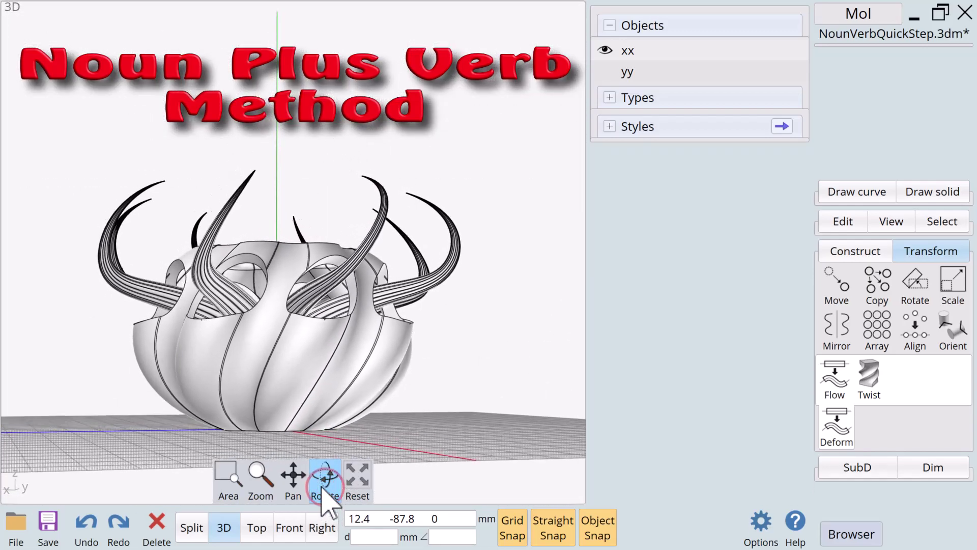
left_click(348, 480)
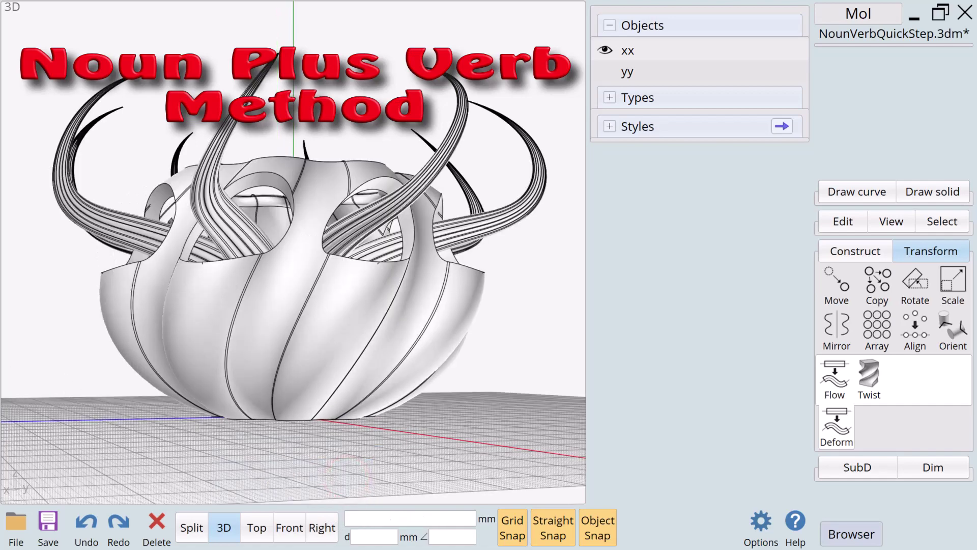